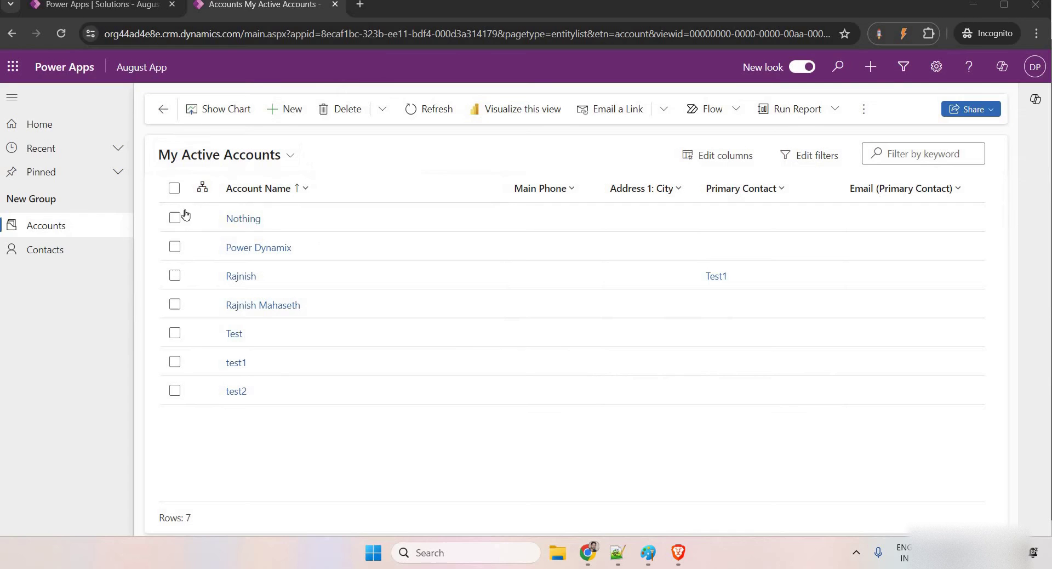
- Open the Nothing account and try the Business Phone cells in its Contacts subgrid
click(321, 228)
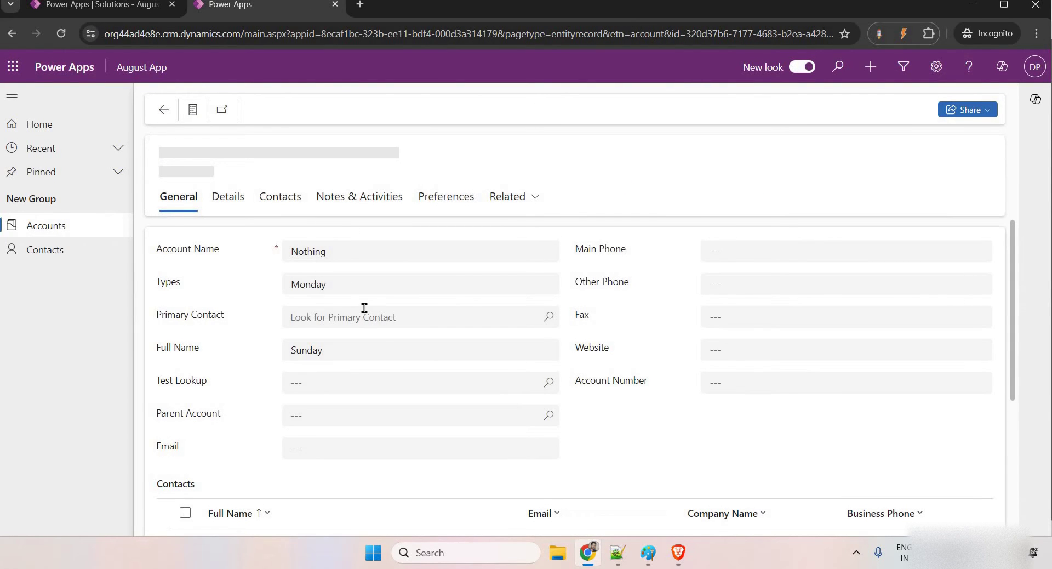
scroll(380, 350, down, 3)
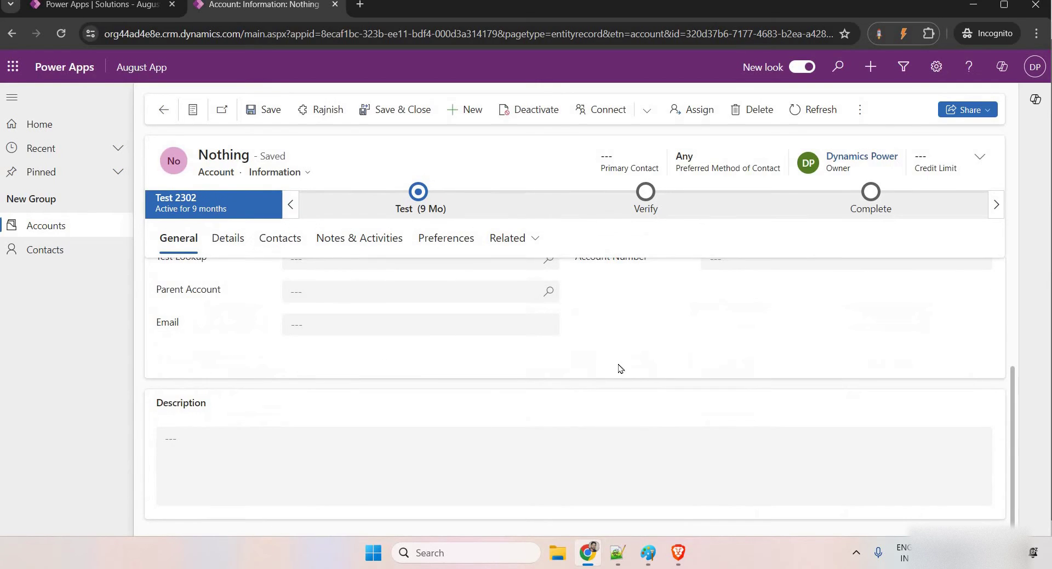
scroll(619, 373, down, 1)
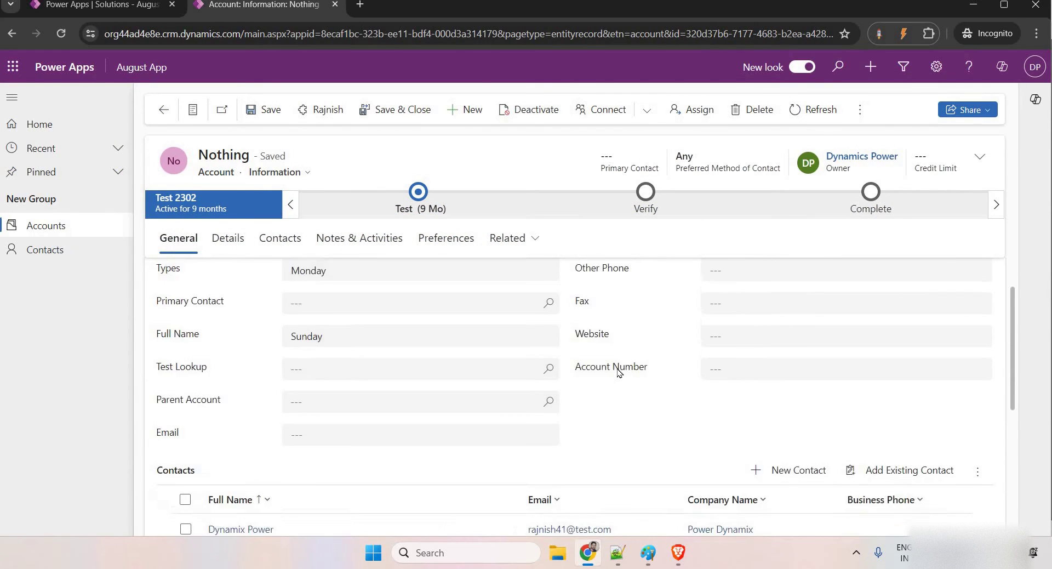
scroll(617, 369, down, 3)
click(875, 356)
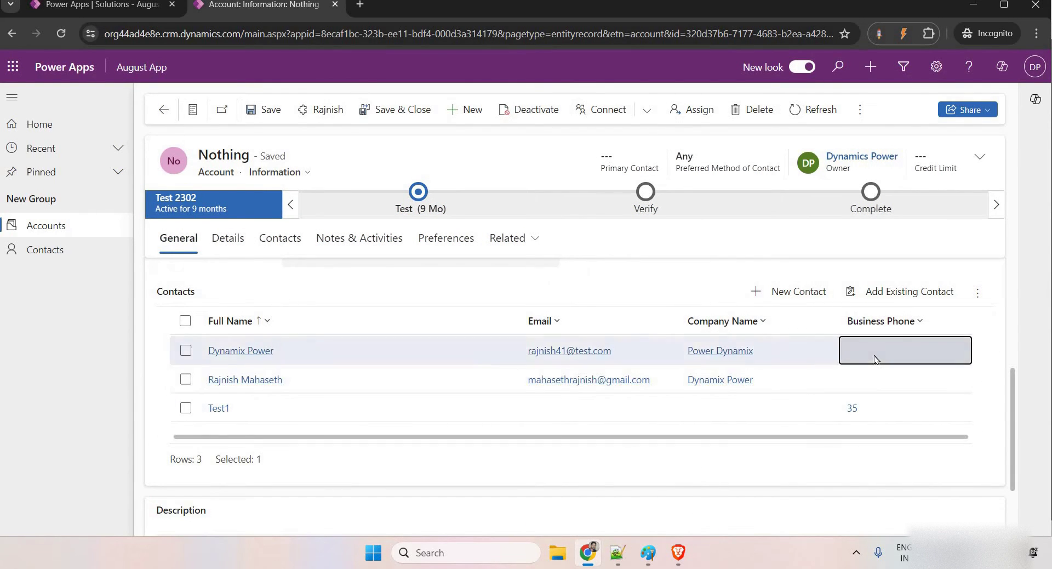
click(876, 379)
click(872, 406)
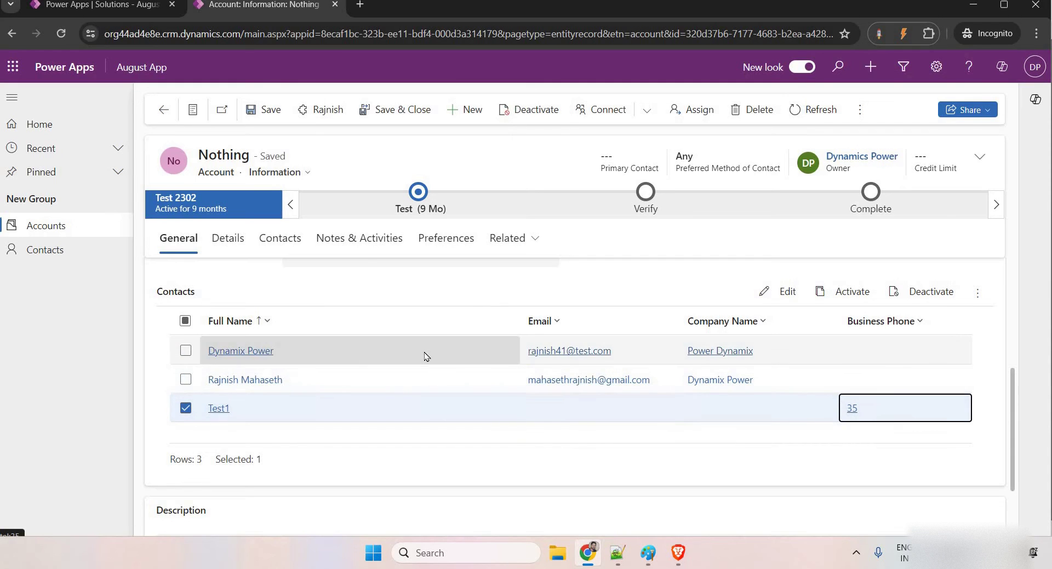
- Open the Dynamix Power contact record, then go back to the Nothing account
click(426, 356)
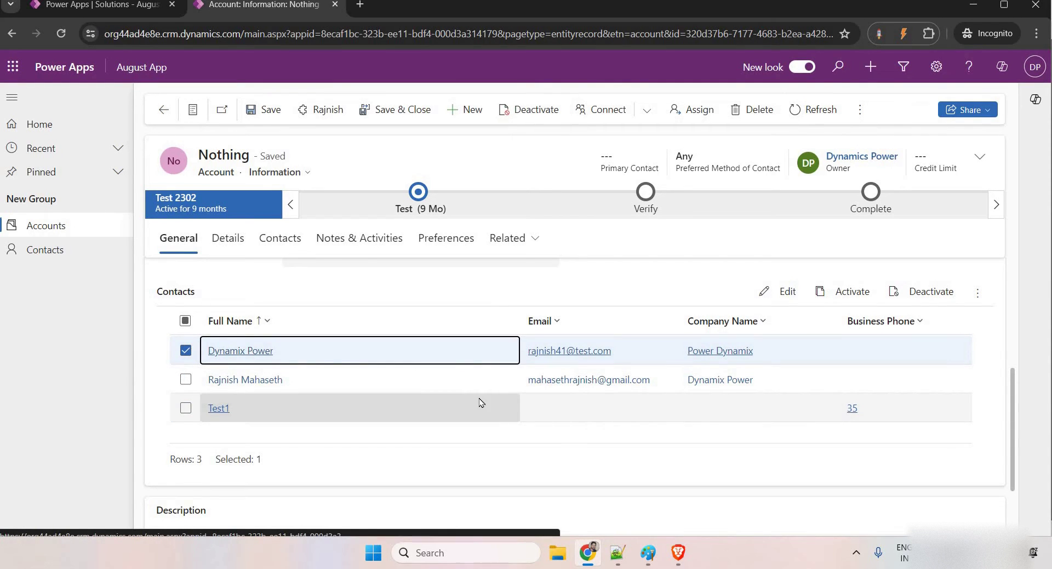
double_click(371, 359)
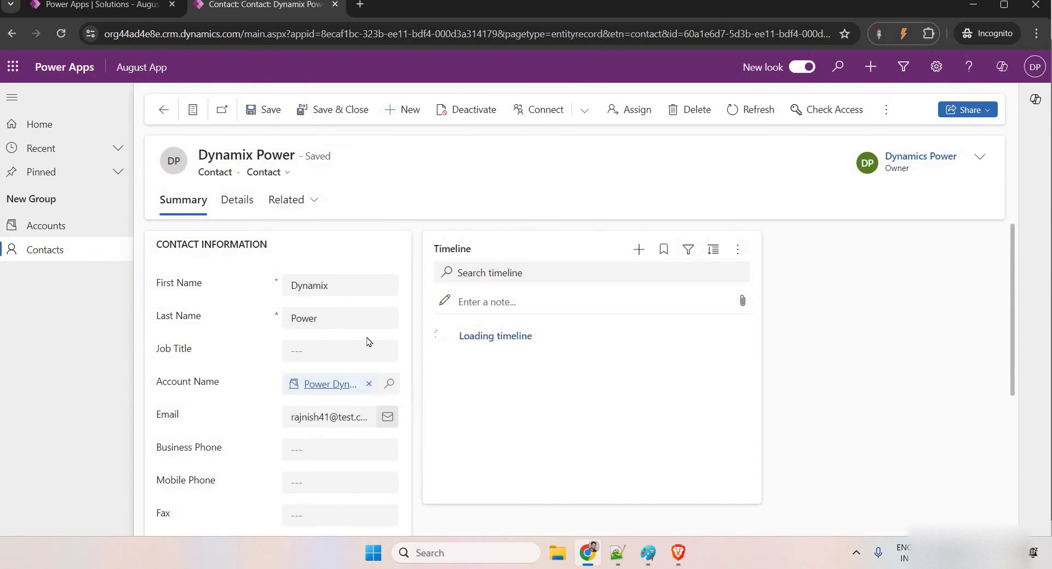
scroll(367, 341, down, 5)
scroll(394, 352, up, 5)
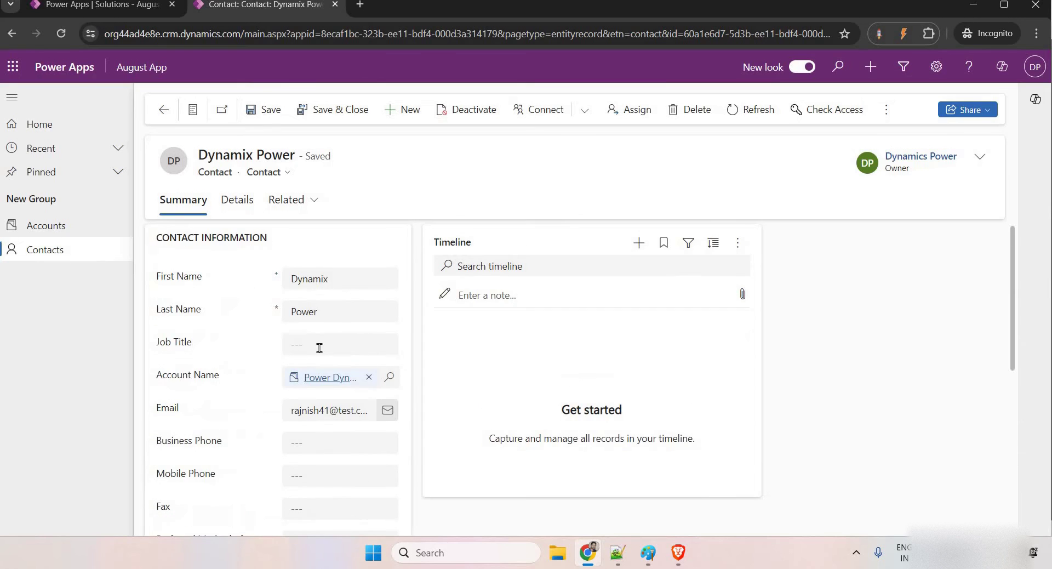
click(163, 109)
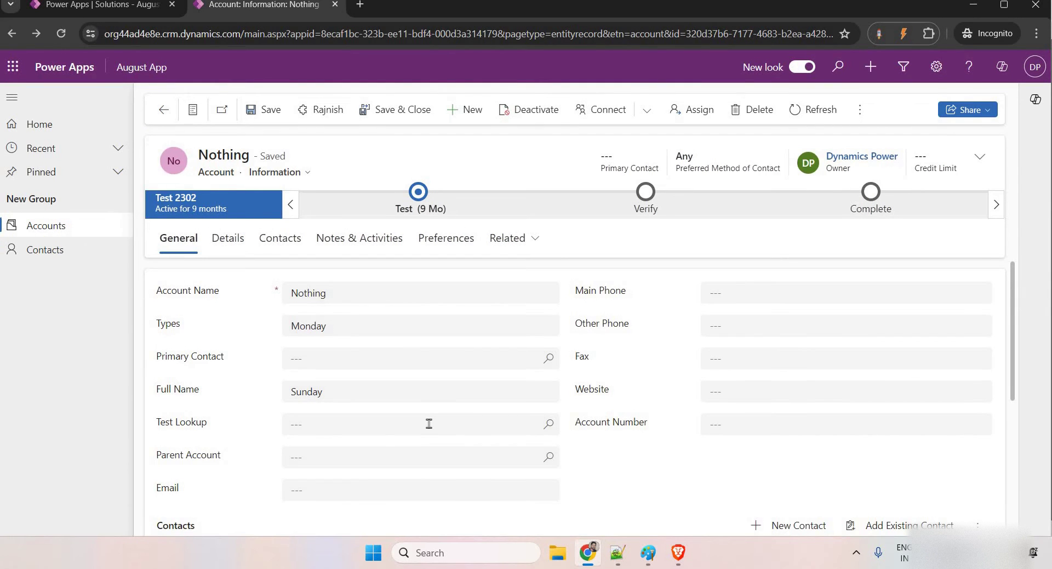
scroll(429, 423, down, 5)
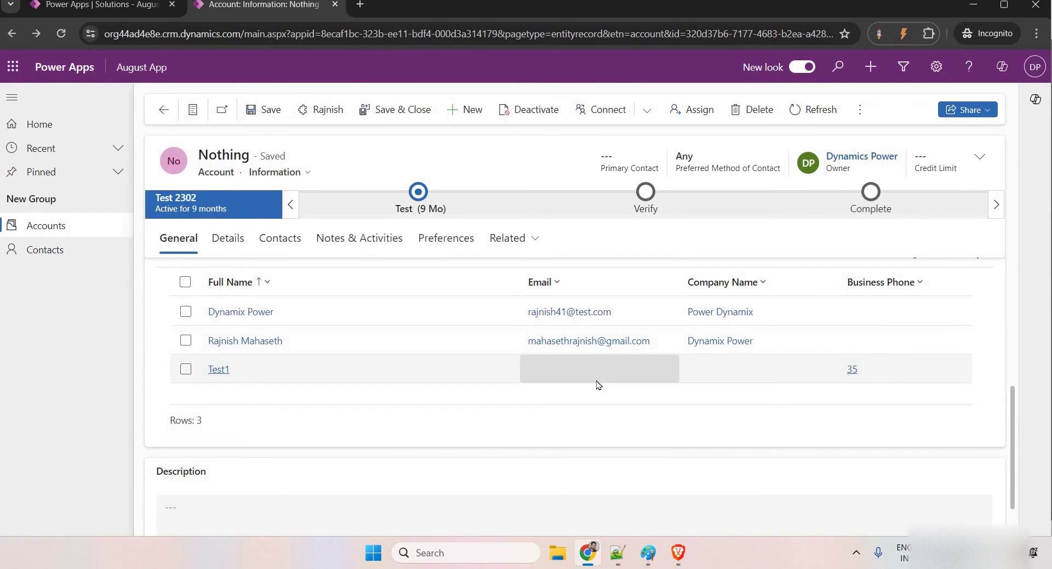
scroll(357, 337, up, 1)
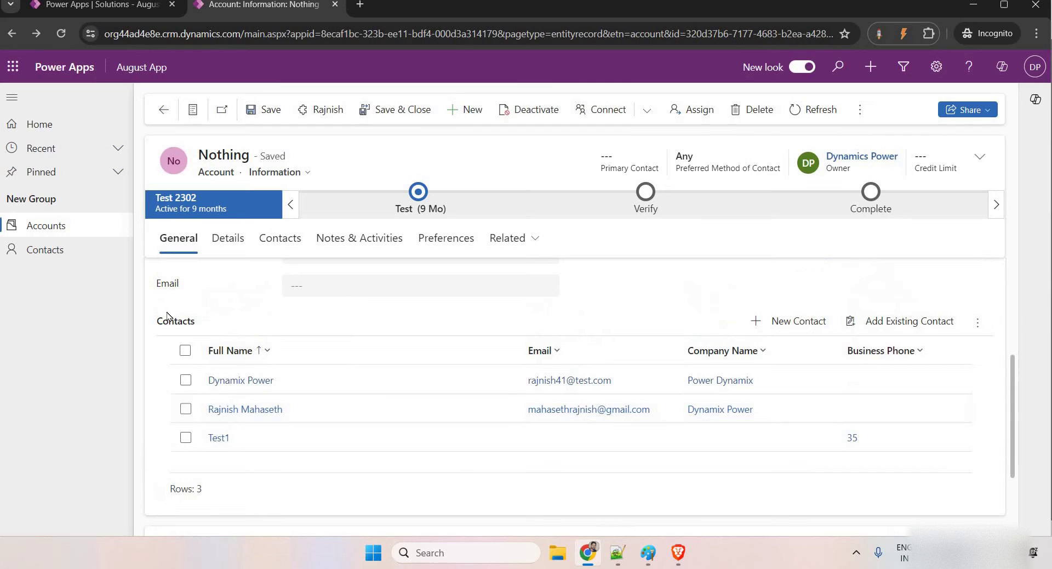
drag(193, 348, 220, 311)
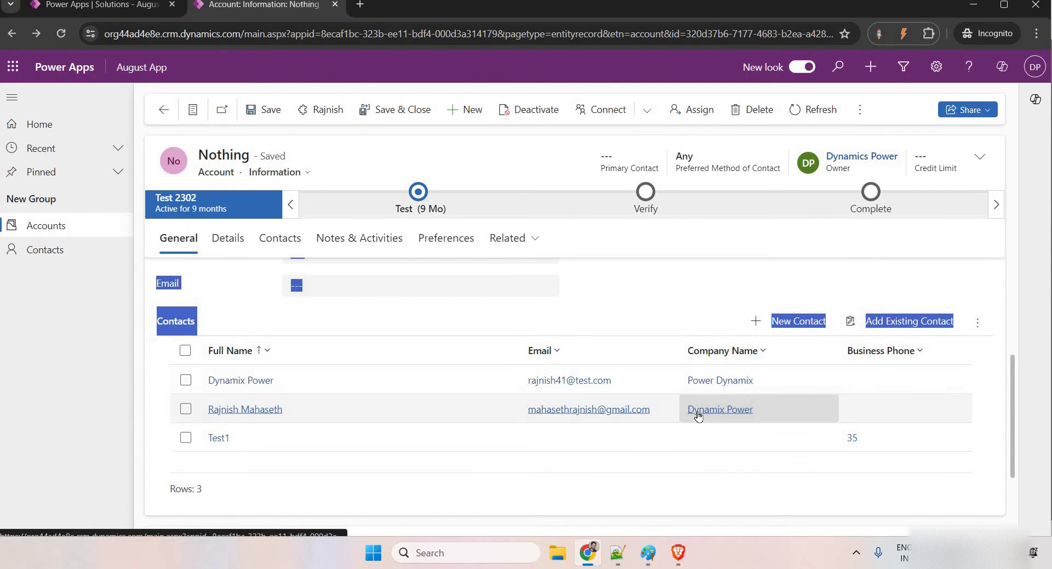
click(594, 314)
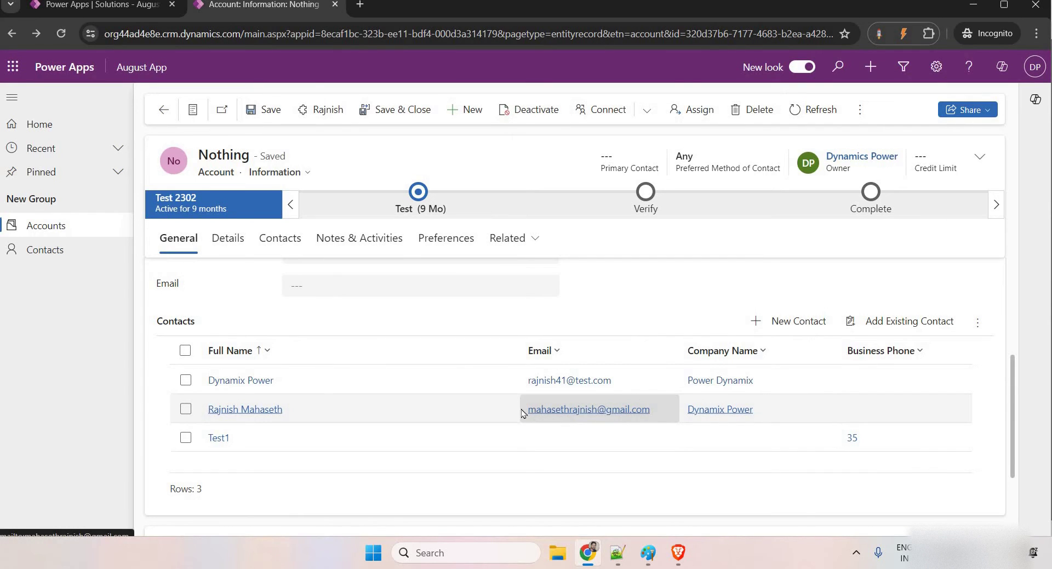
click(185, 379)
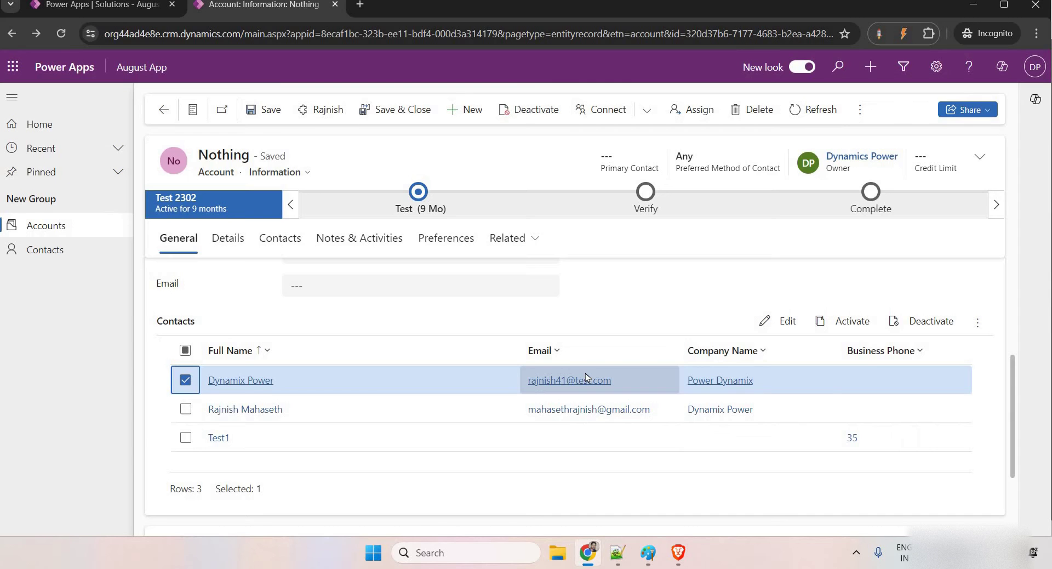
click(648, 553)
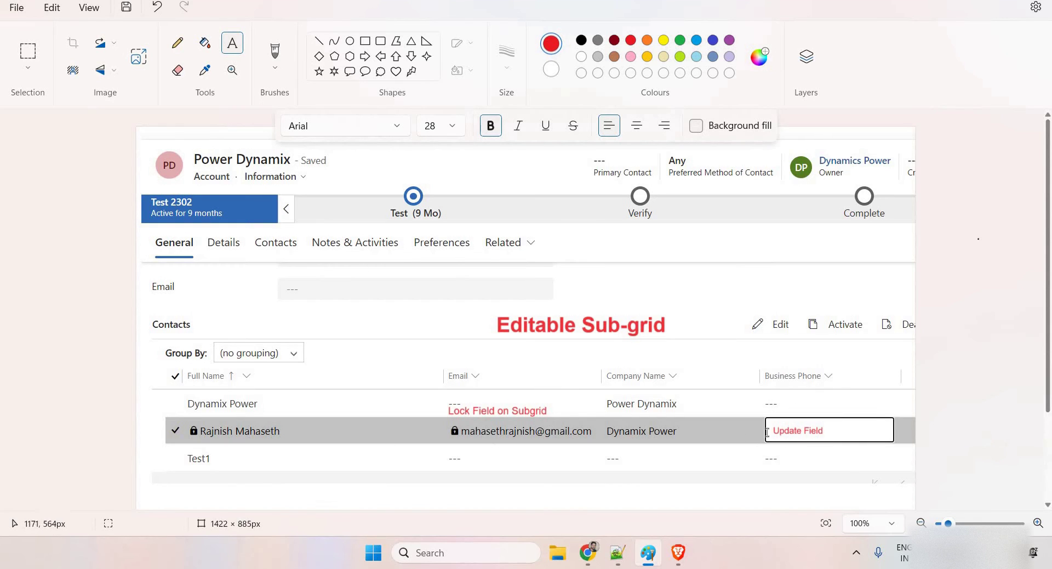
click(814, 431)
click(979, 357)
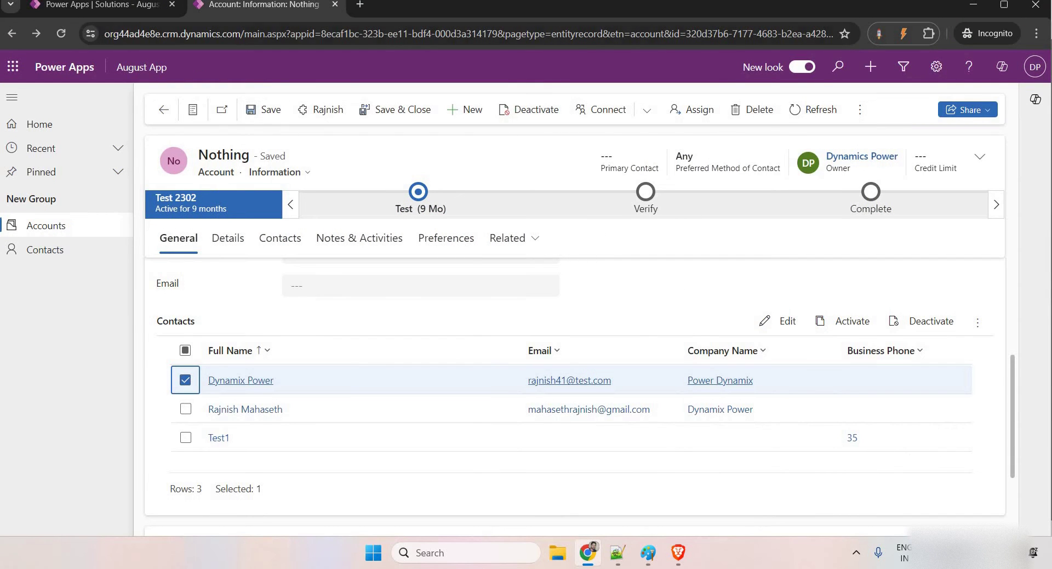
- Expand the Account table in August Solution and show its Forms list
click(112, 10)
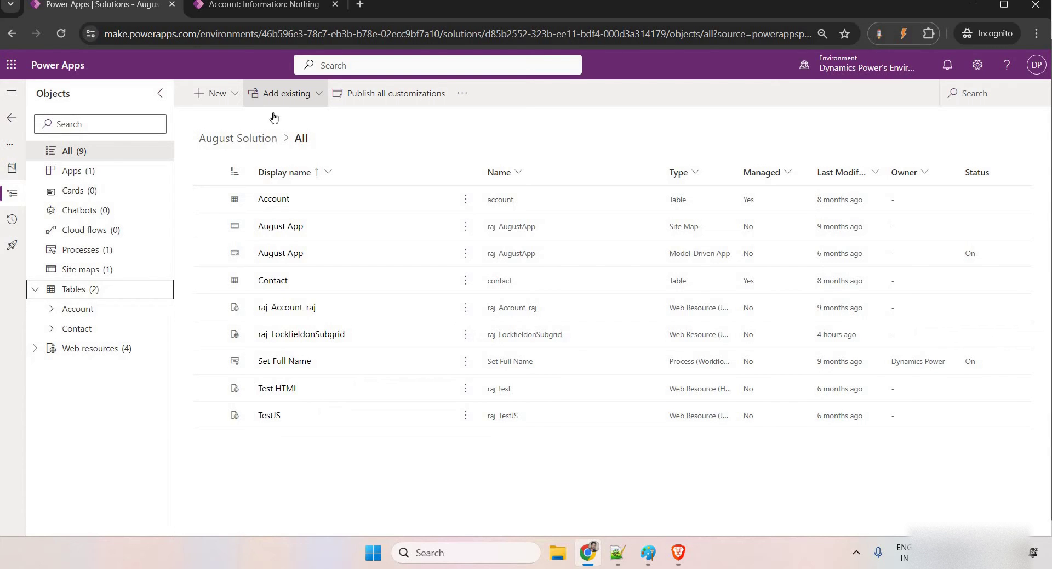
click(222, 7)
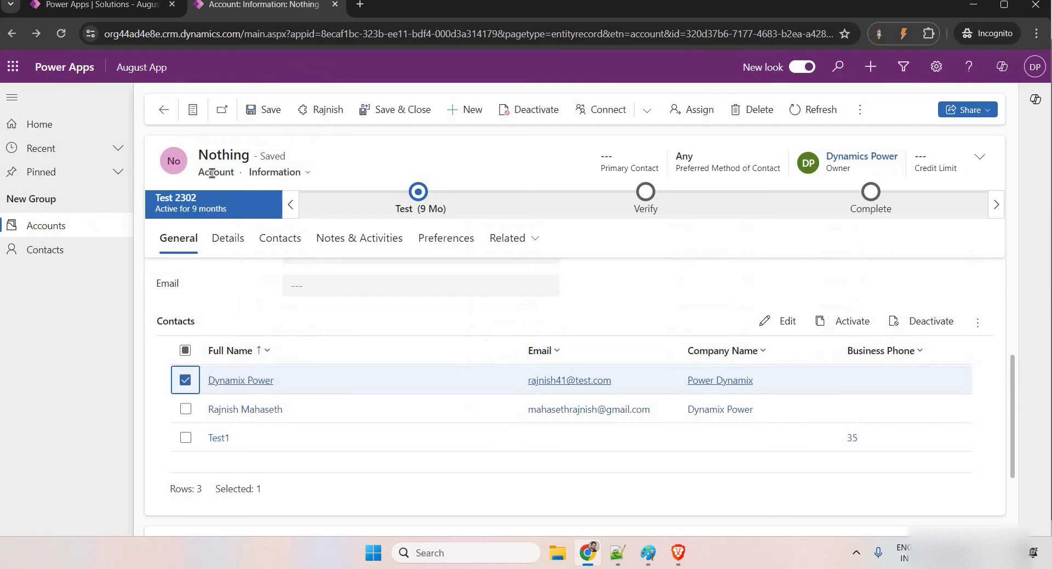
scroll(307, 329, down, 2)
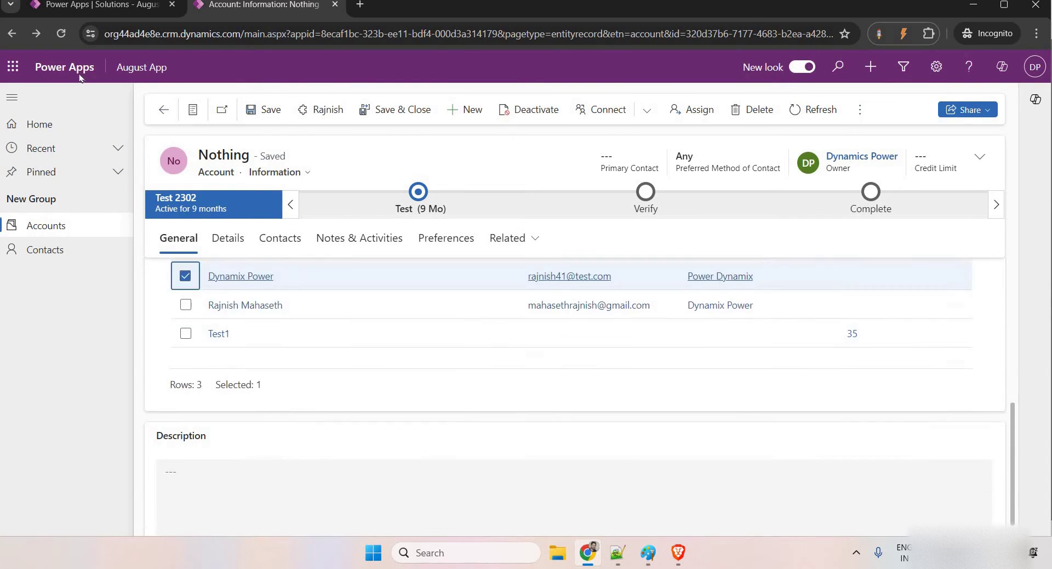
click(85, 6)
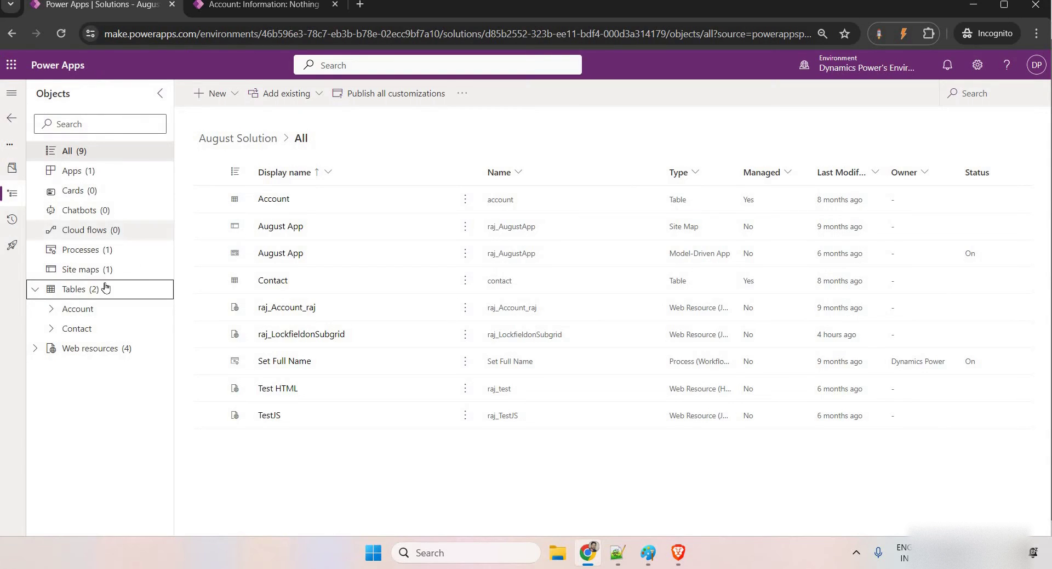
click(50, 310)
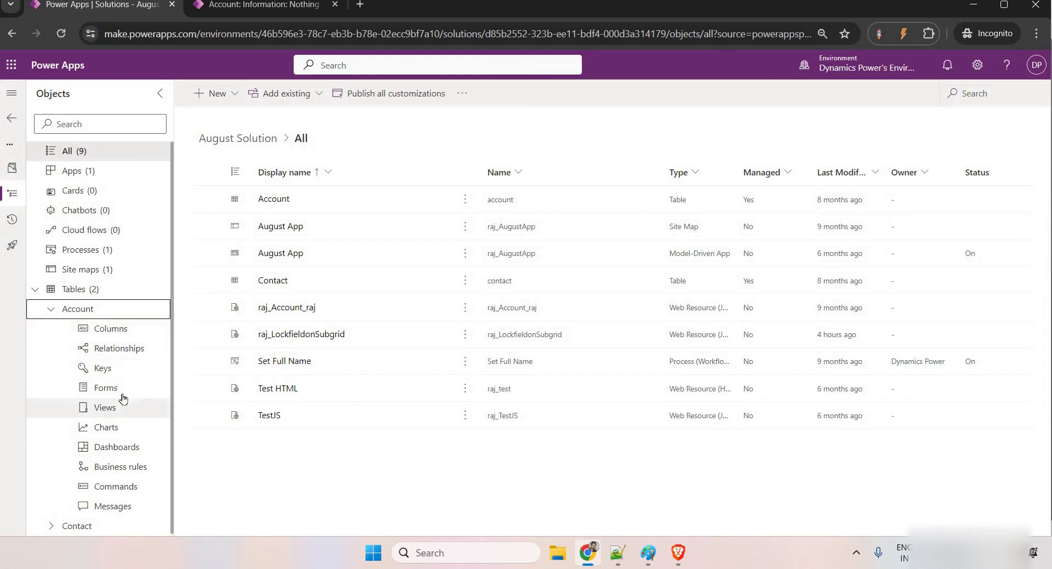
click(118, 389)
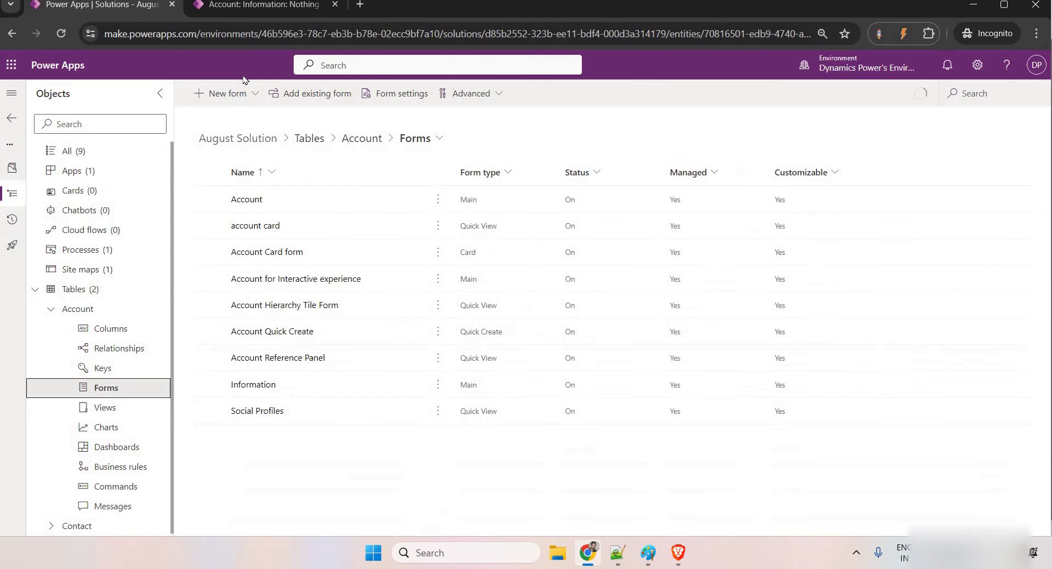
- Open the Account table's Information main form in the form designer
click(253, 6)
scroll(321, 339, up, 10)
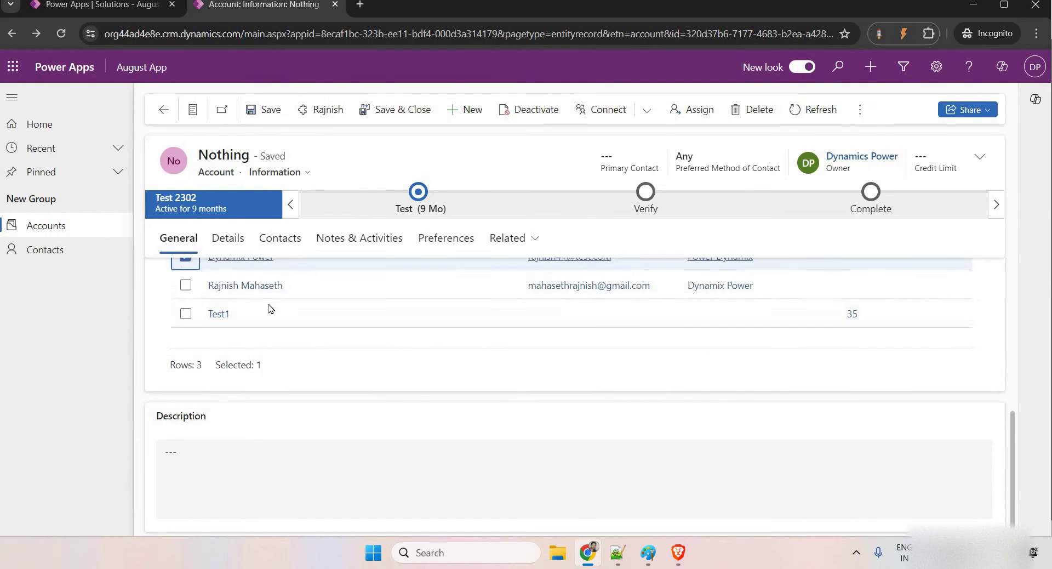
click(129, 7)
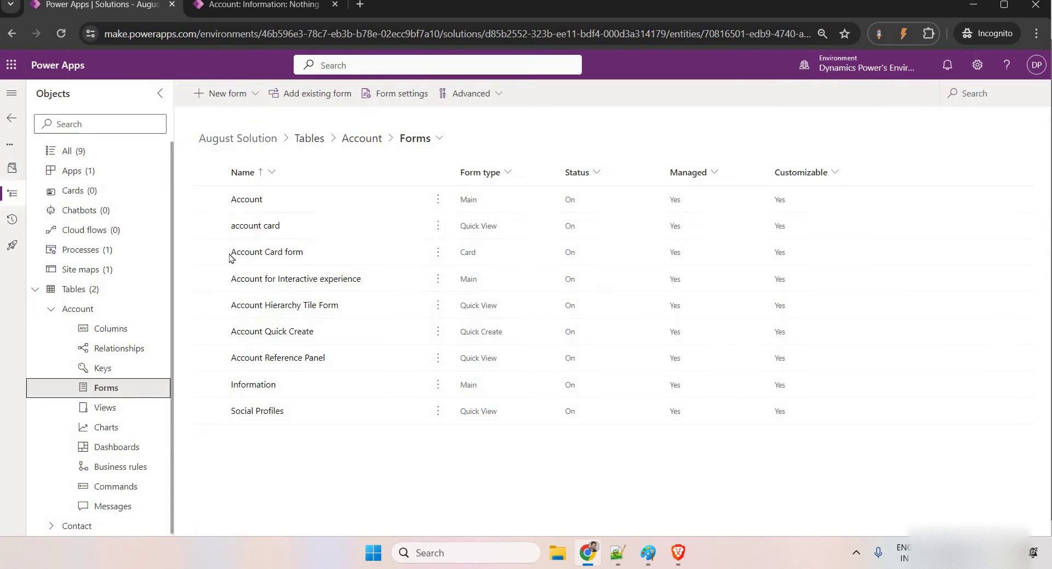
click(252, 387)
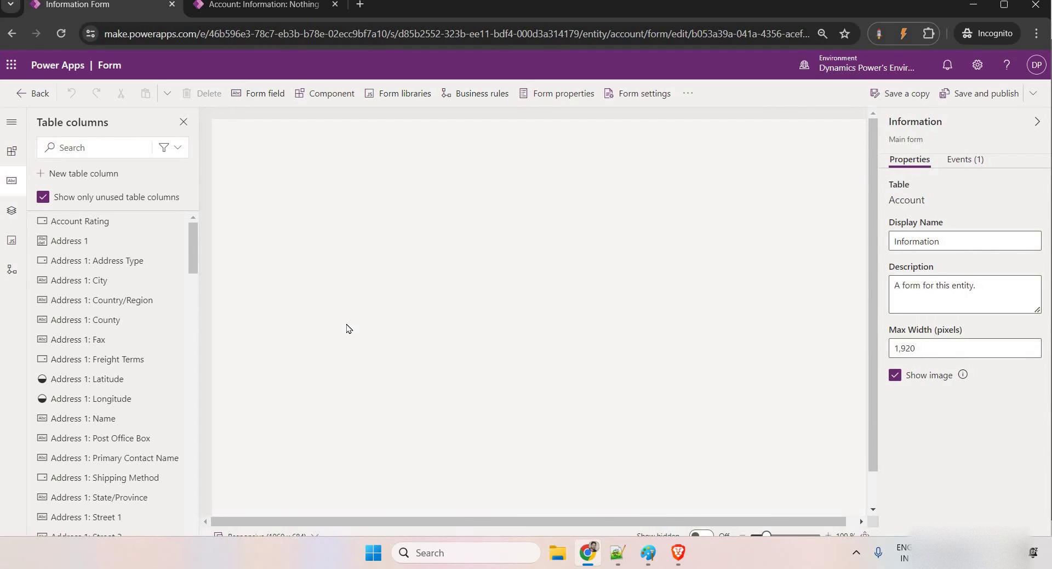
- Select the Contacts subgrid on the Information form and expand its Components properties
click(335, 95)
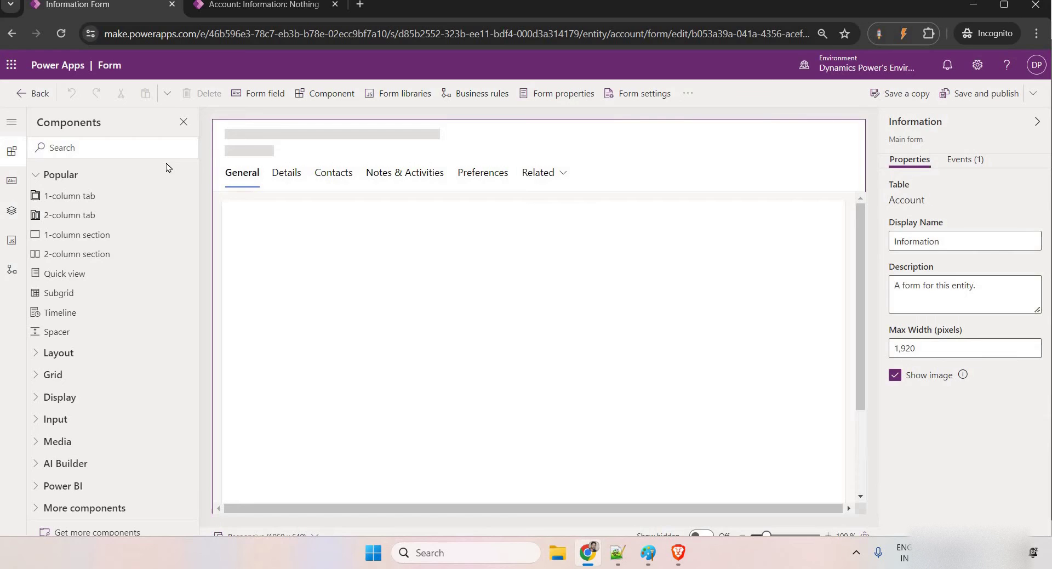
click(184, 122)
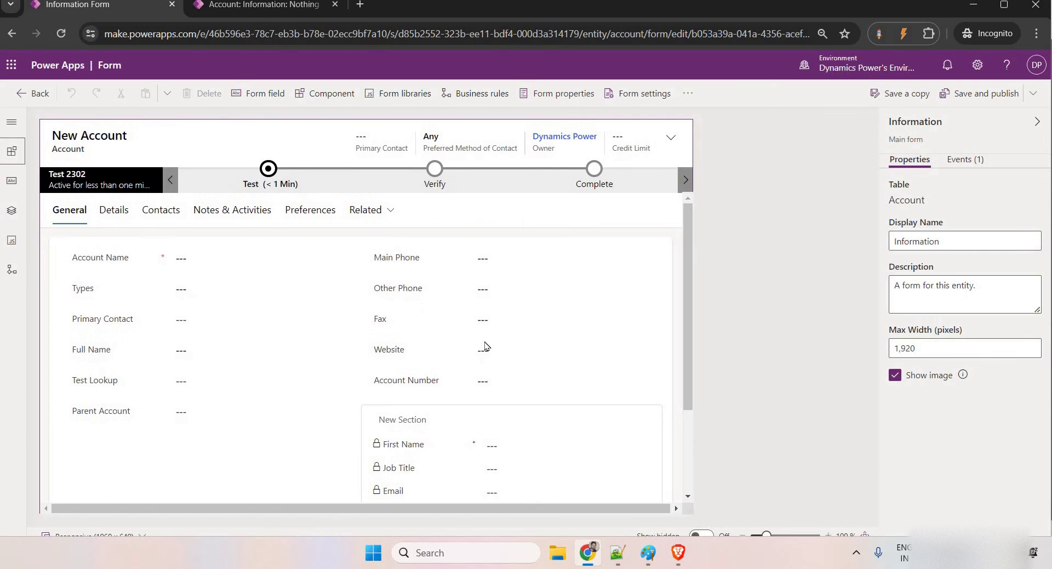
click(12, 151)
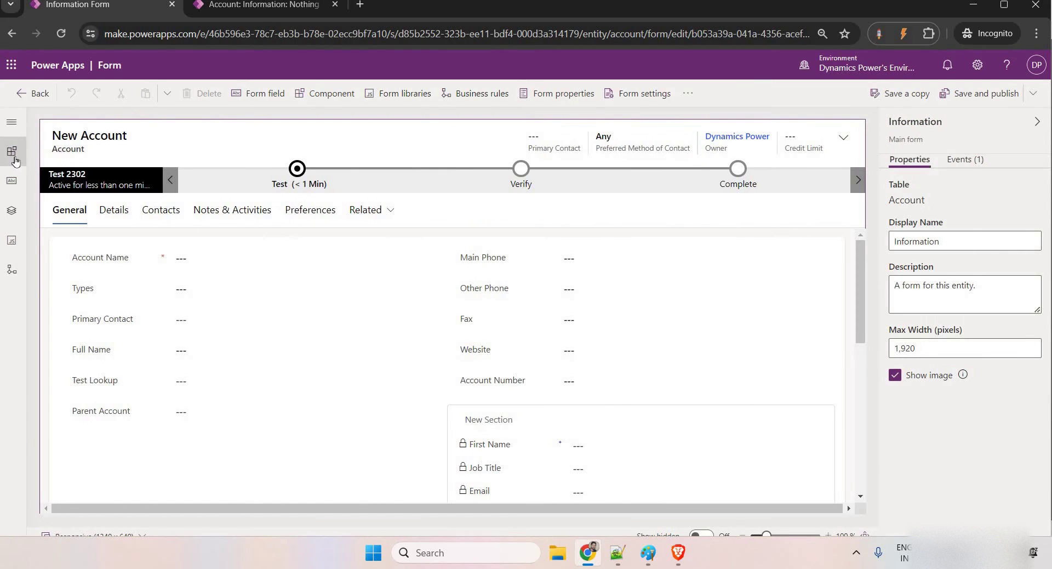
scroll(378, 349, down, 5)
scroll(378, 352, down, 2)
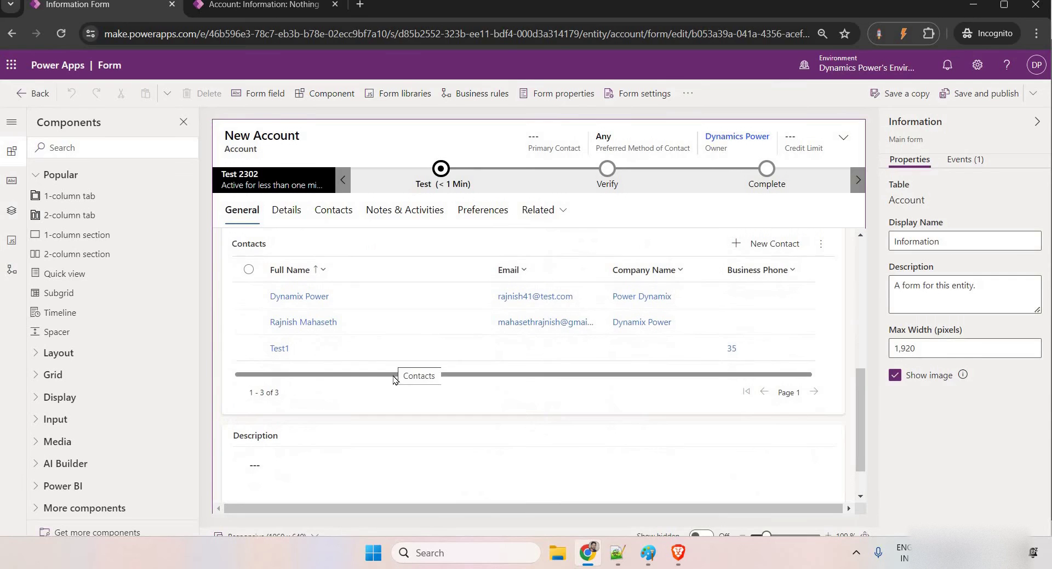
click(386, 367)
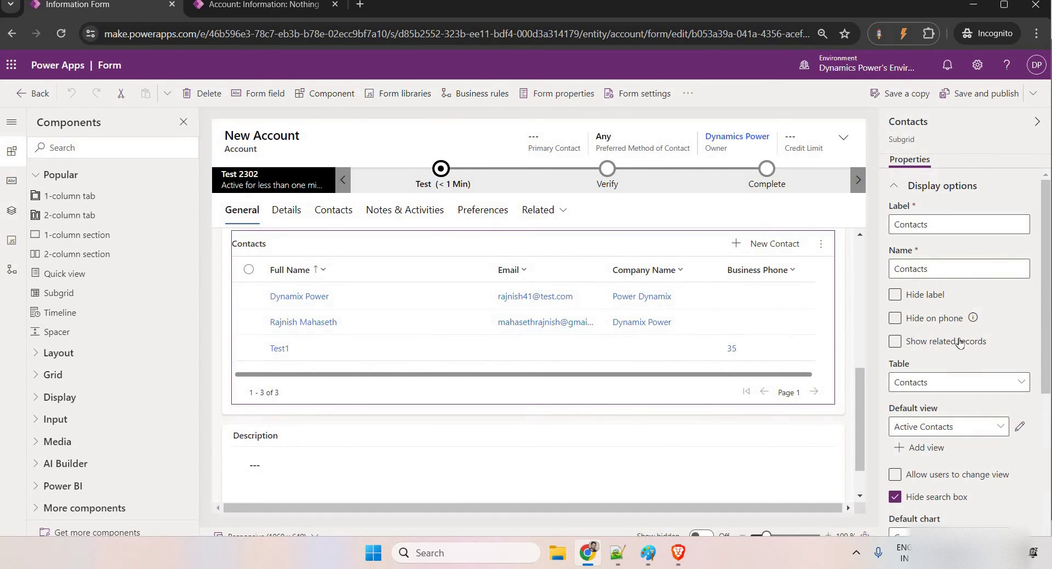
scroll(969, 374, down, 5)
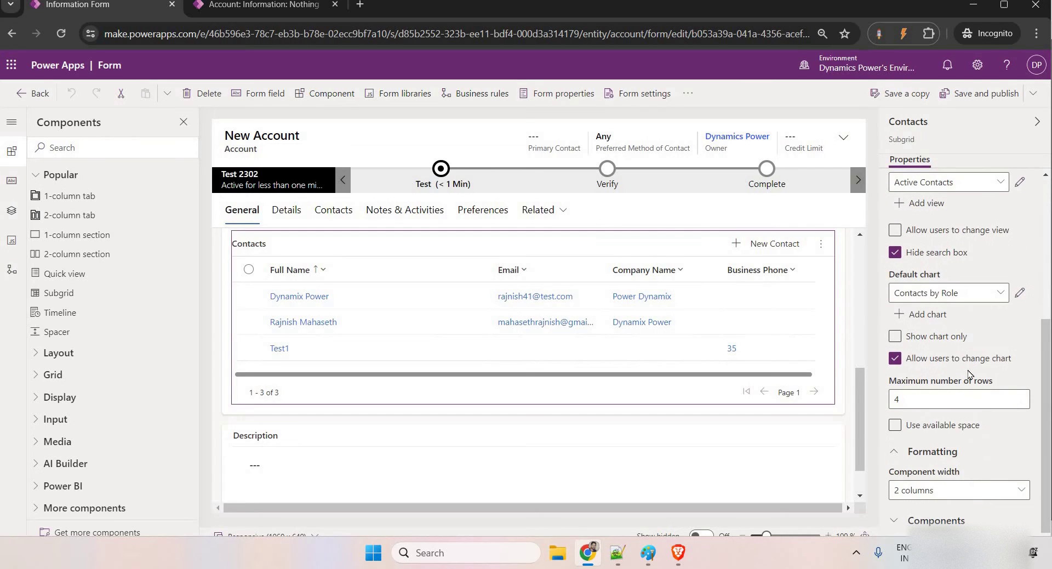
scroll(968, 374, up, 5)
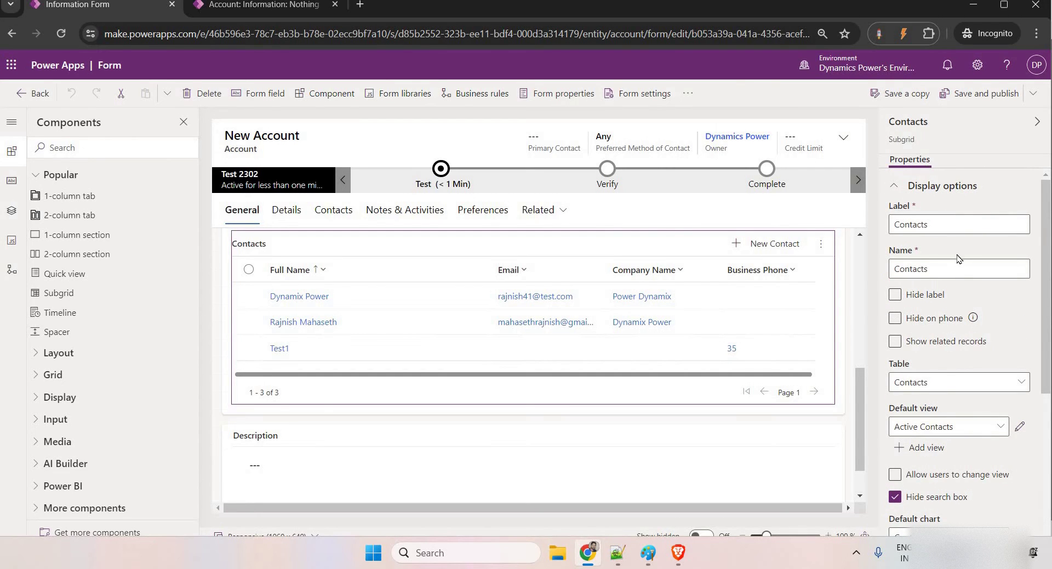
scroll(956, 359, down, 5)
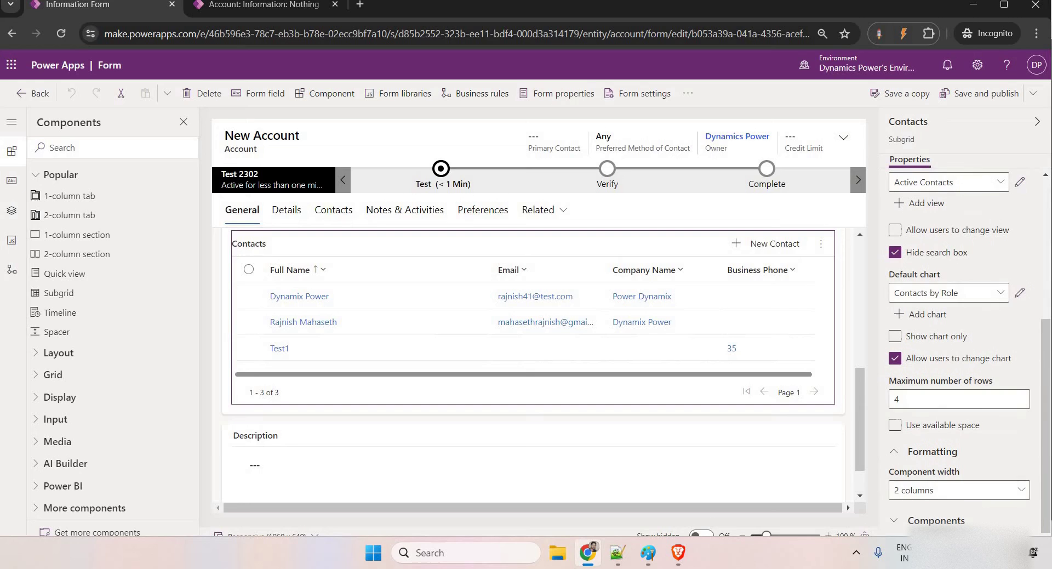
click(899, 521)
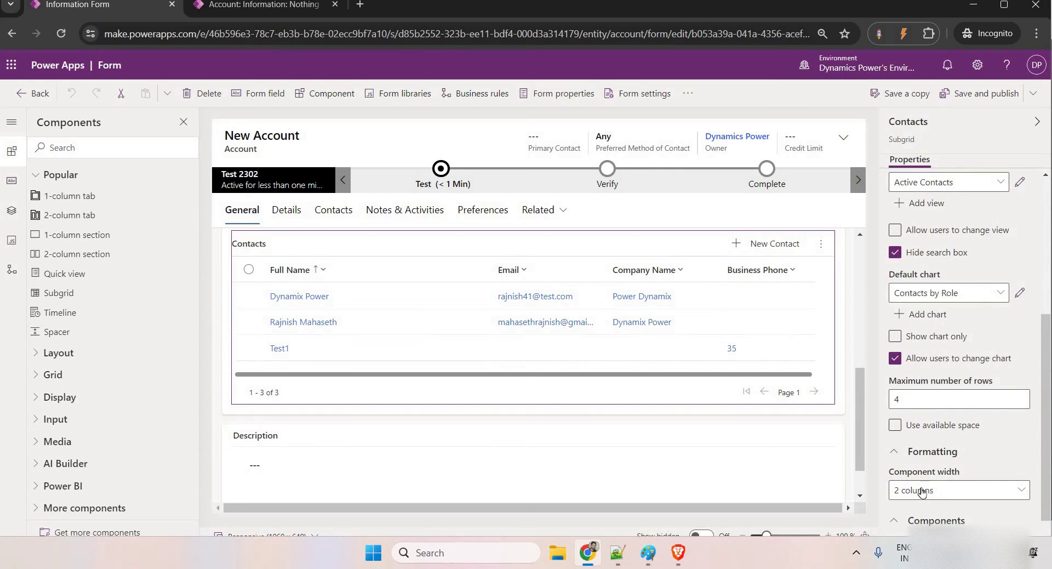
- Add an Editable Grid component to the Contacts subgrid
scroll(923, 491, down, 1)
click(925, 525)
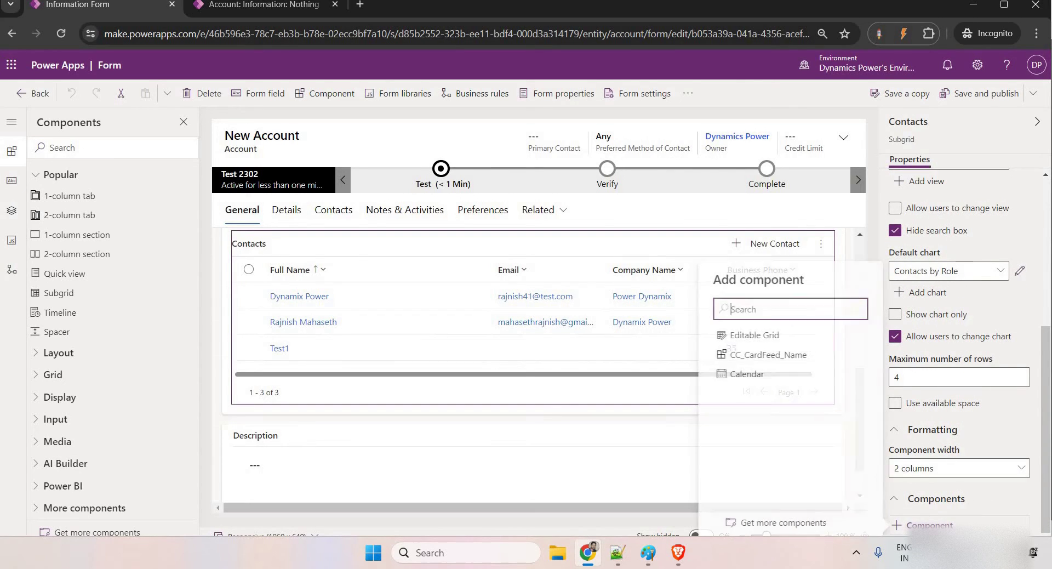
mouse_move(754, 342)
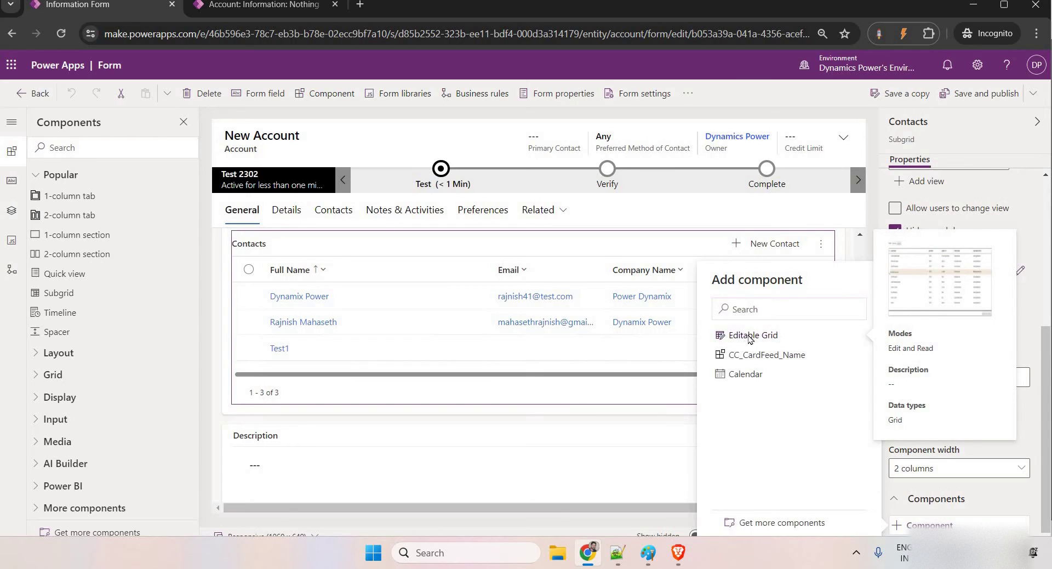
click(749, 336)
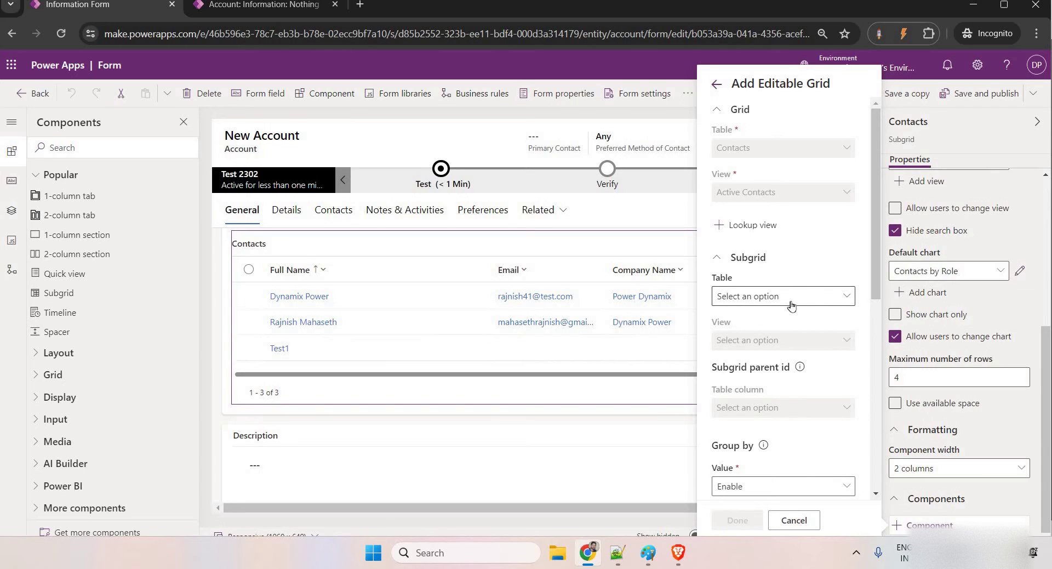
- Set the Editable Grid's table to Contacts and view to Active Contacts, and confirm
click(818, 301)
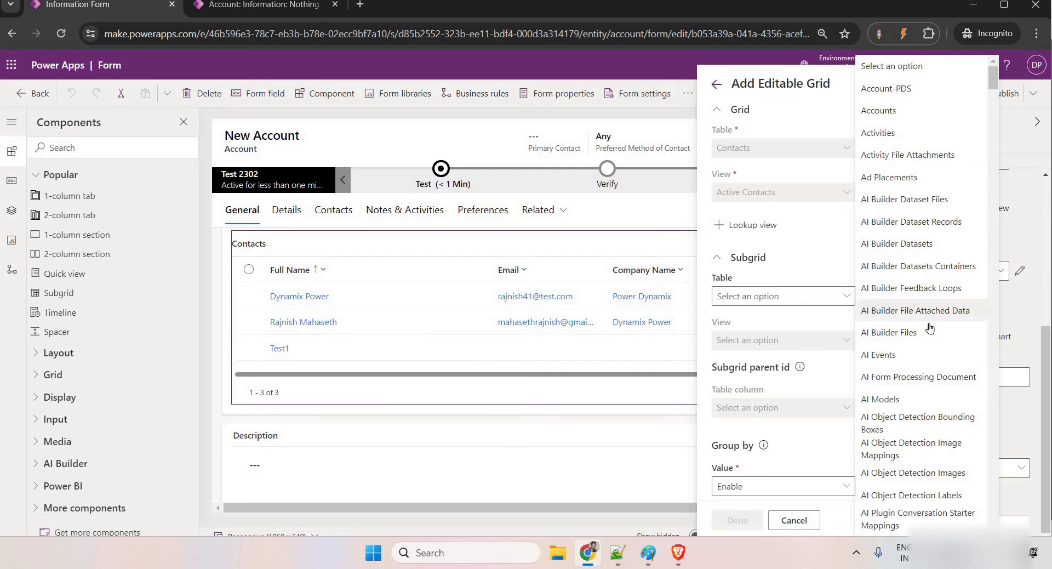
scroll(927, 328, down, 10)
scroll(927, 393, down, 3)
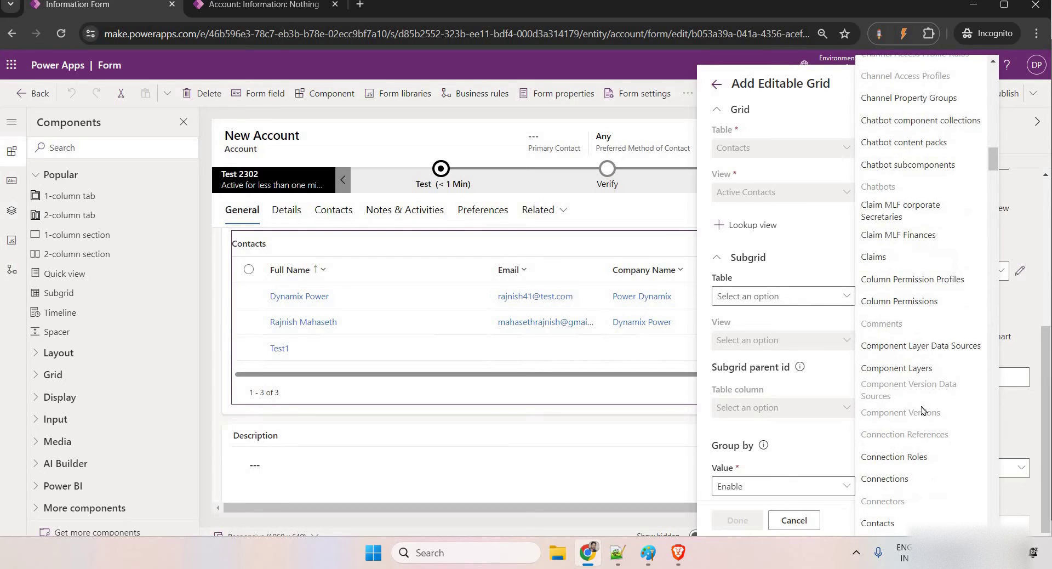
click(898, 390)
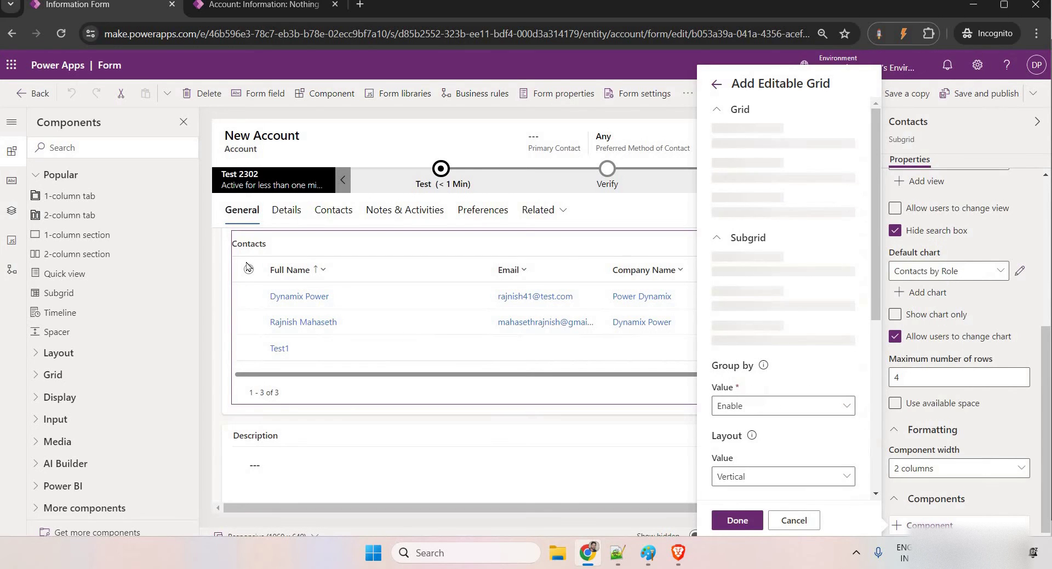
click(789, 344)
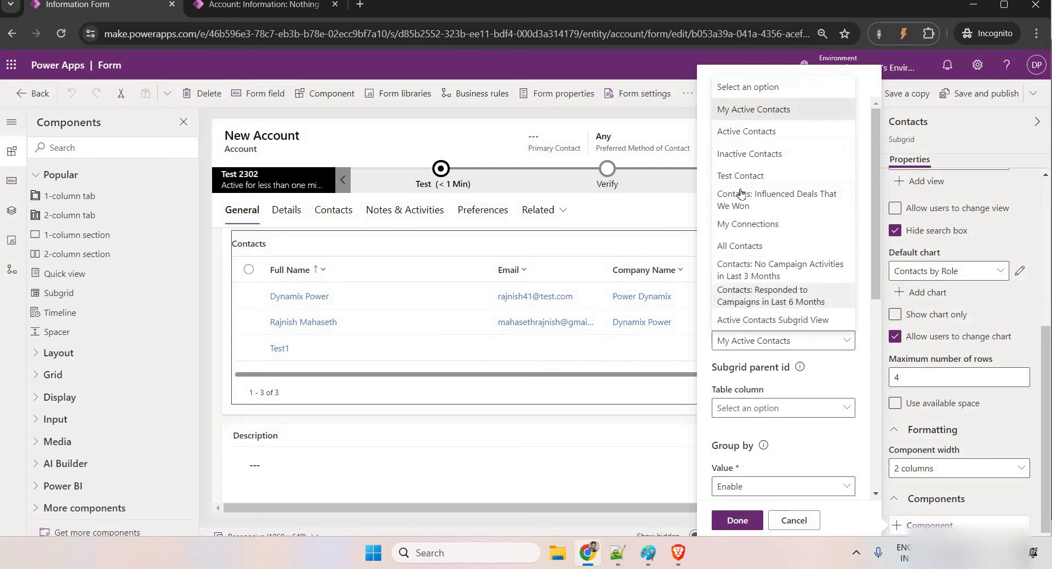
click(746, 131)
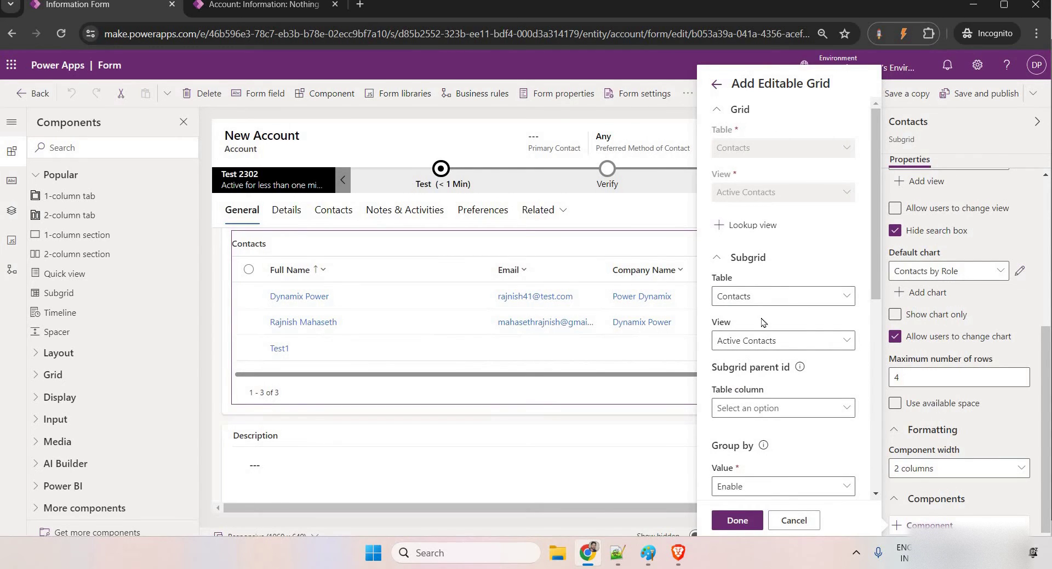
scroll(763, 322, down, 3)
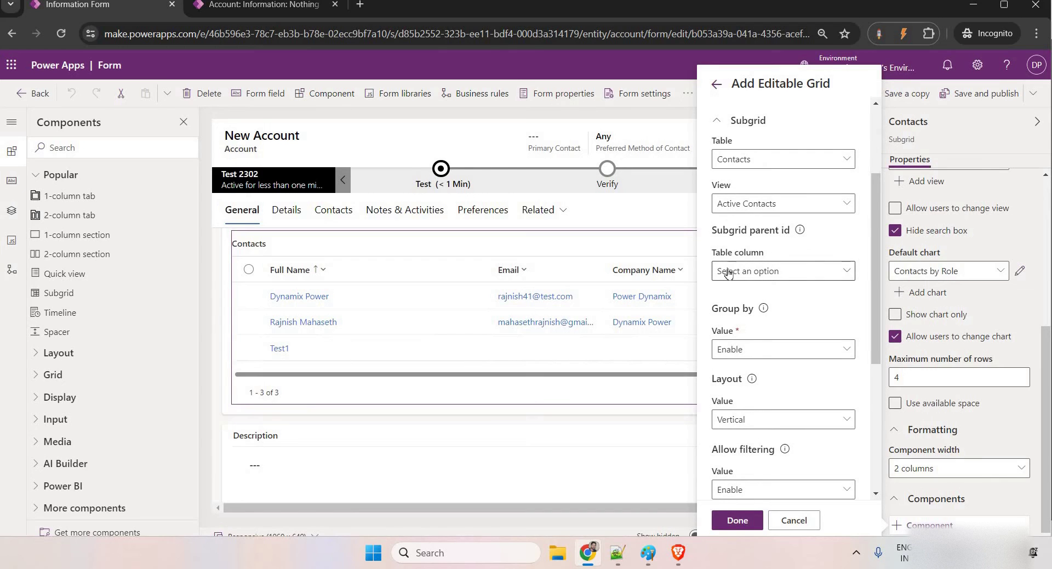
scroll(753, 333, down, 1)
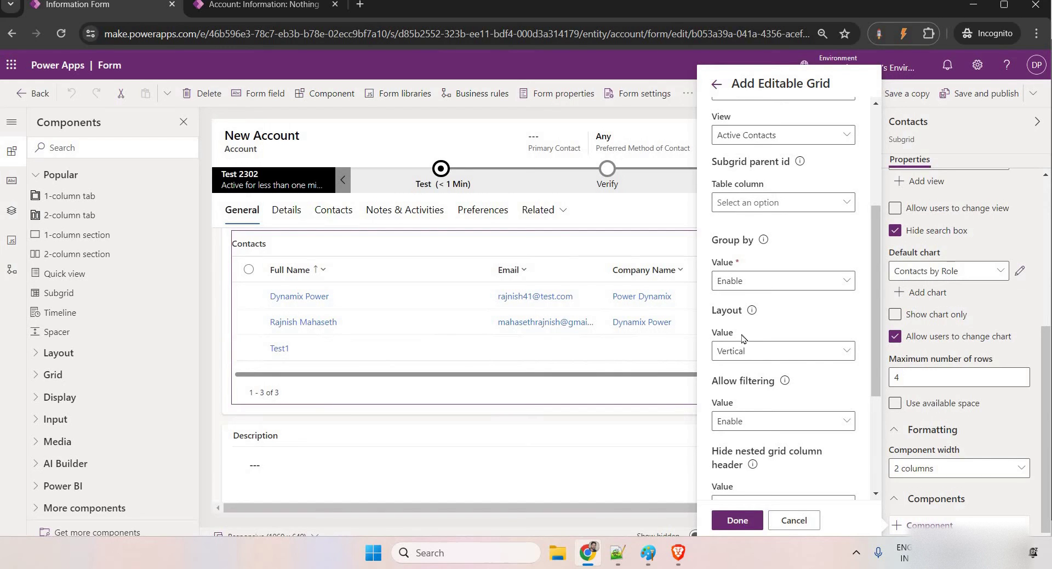
scroll(751, 416, down, 3)
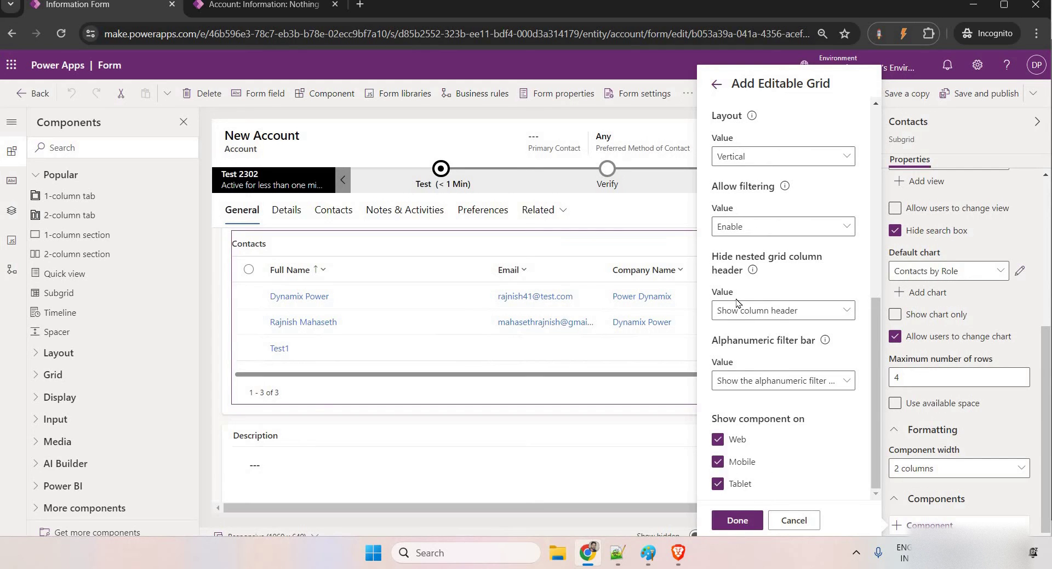
scroll(778, 329, up, 5)
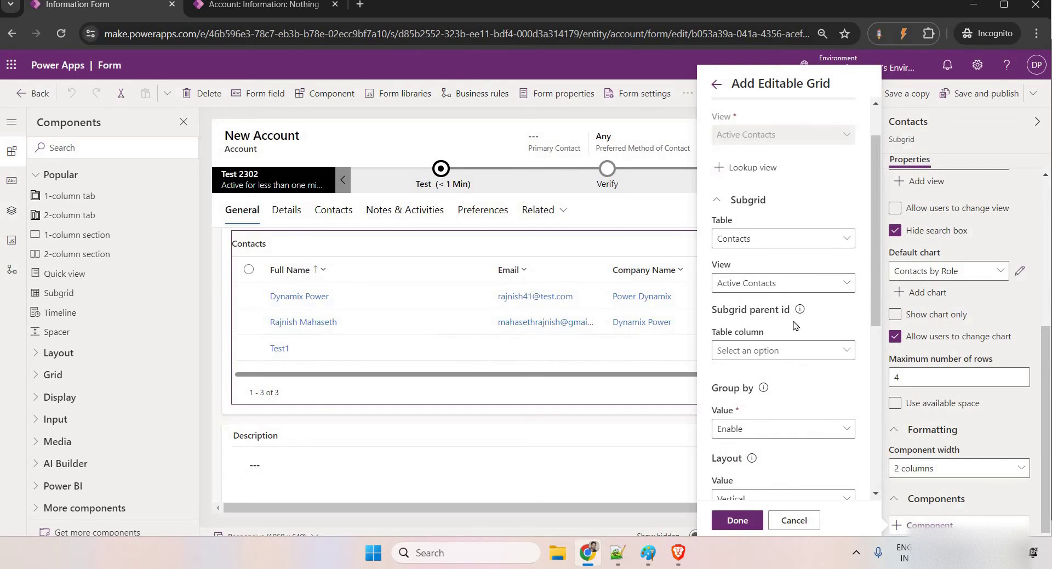
click(736, 520)
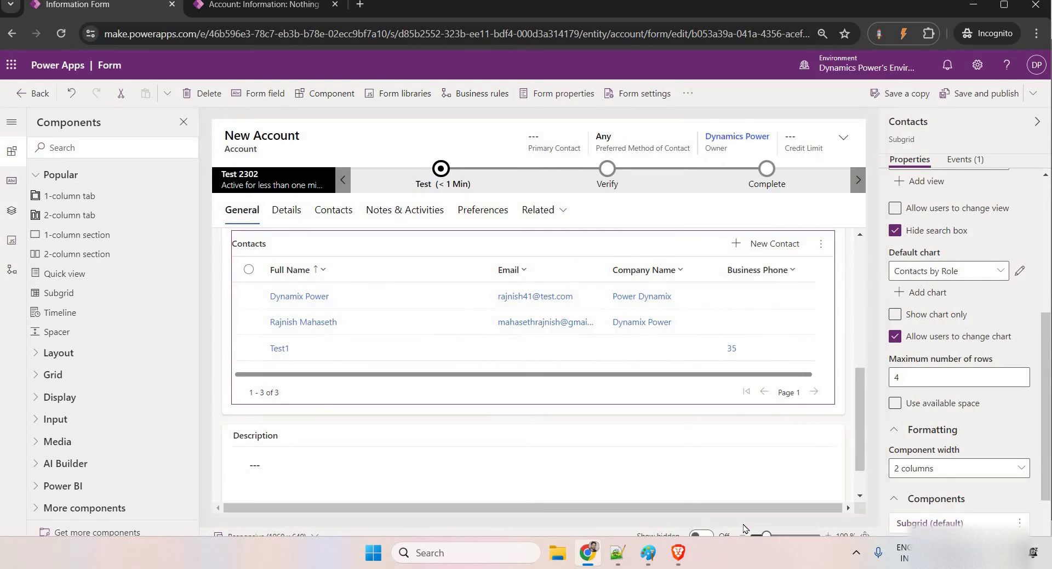
- Save and publish the form, then test Business Phone cells in the Nothing account's Contacts subgrid
click(979, 94)
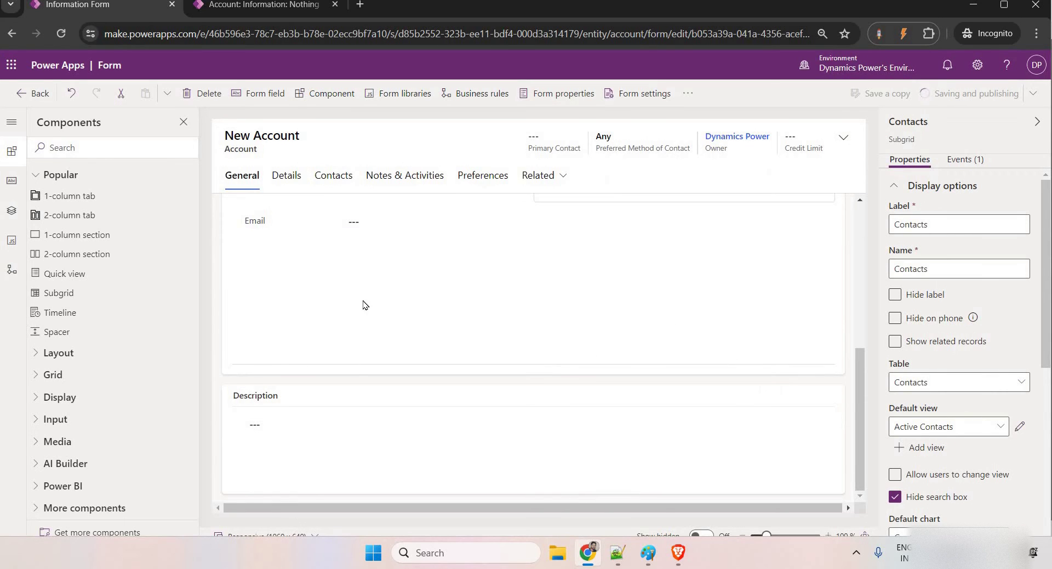
click(265, 8)
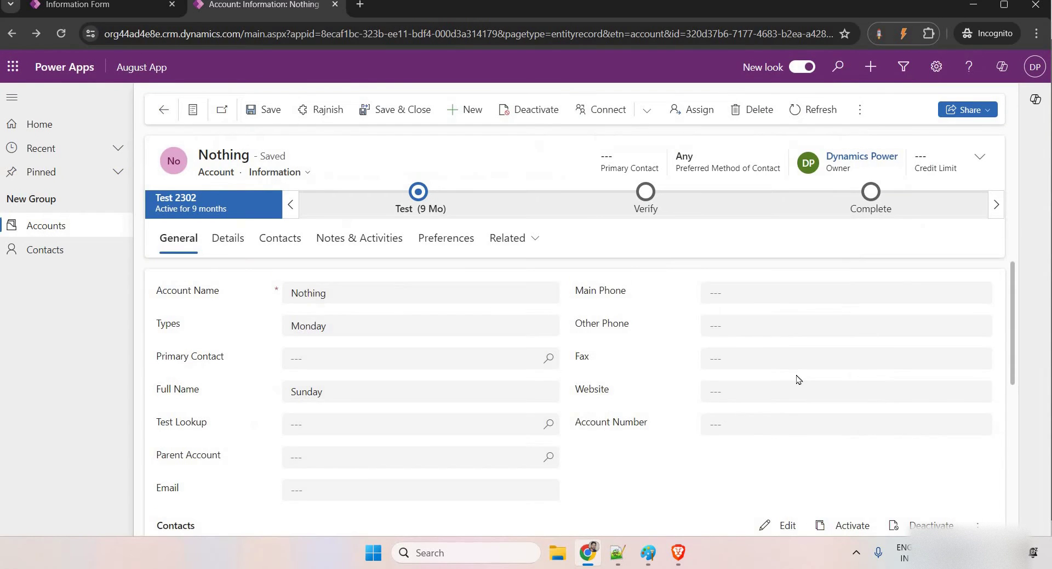
scroll(798, 379, down, 5)
scroll(794, 399, up, 1)
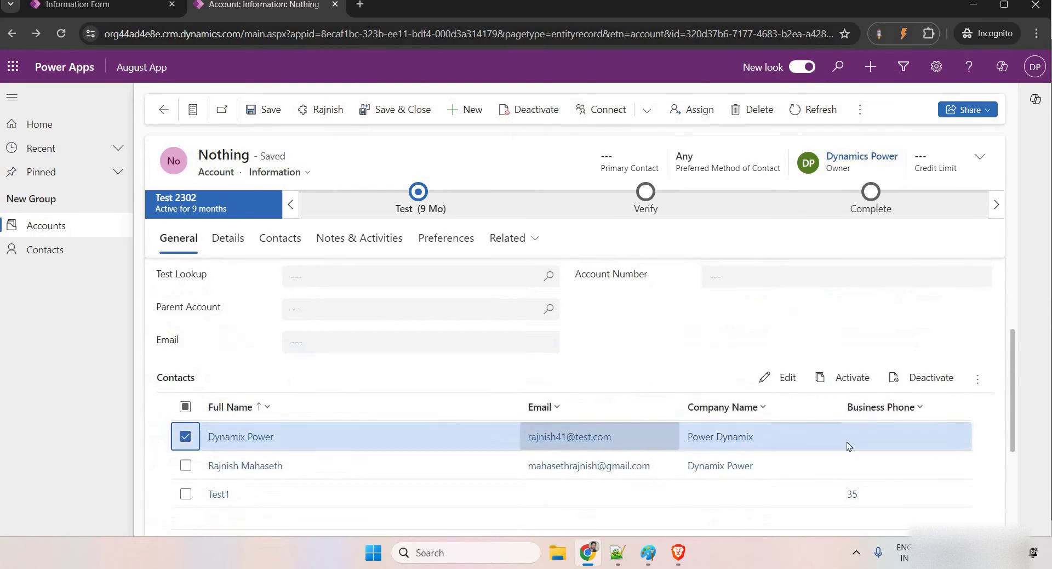
scroll(848, 445, down, 2)
click(876, 368)
click(904, 340)
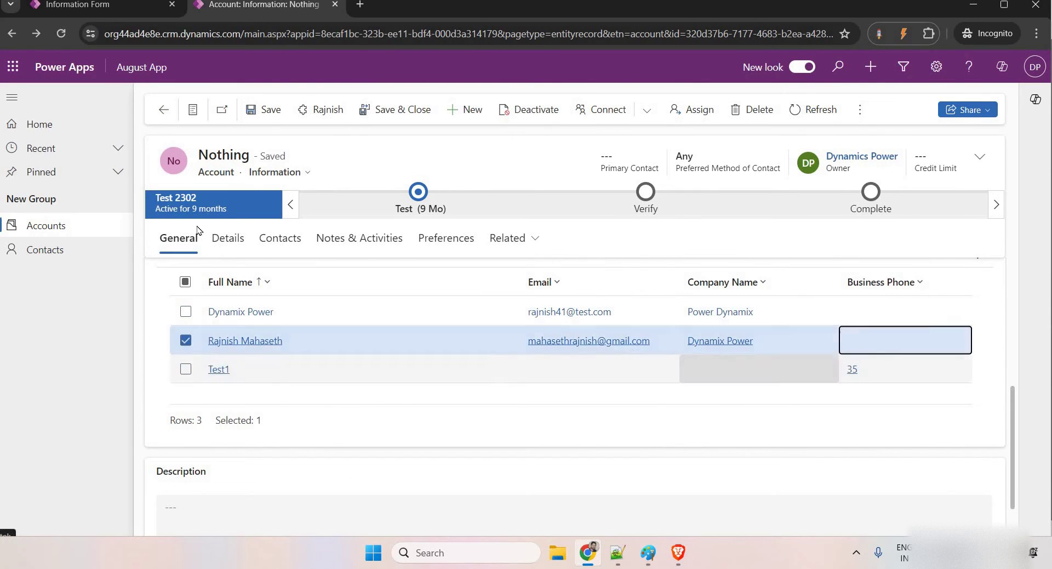
- Switch to the form editor and back, then open the app's settings panel
click(132, 7)
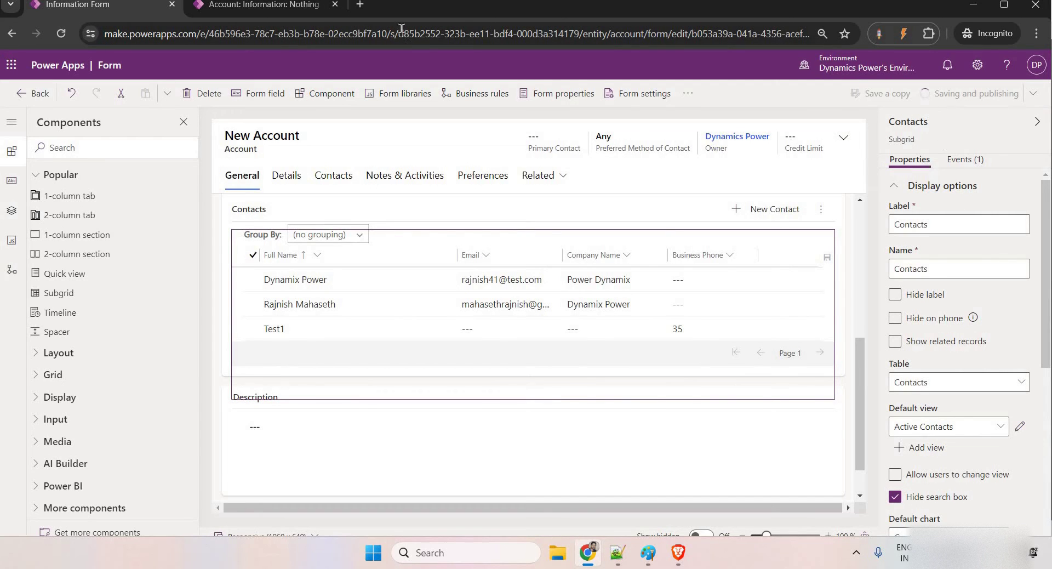
click(258, 5)
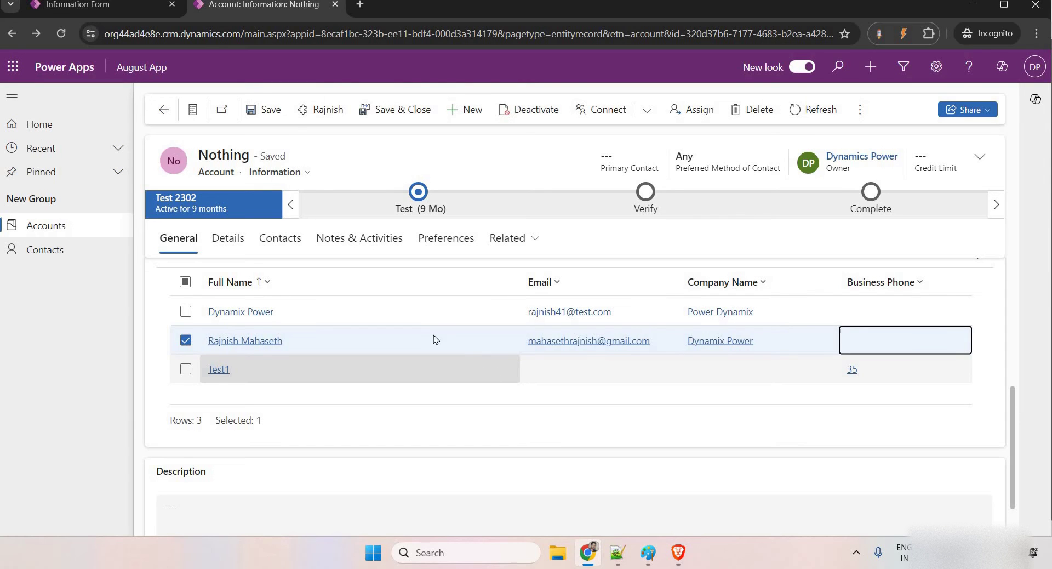
click(936, 66)
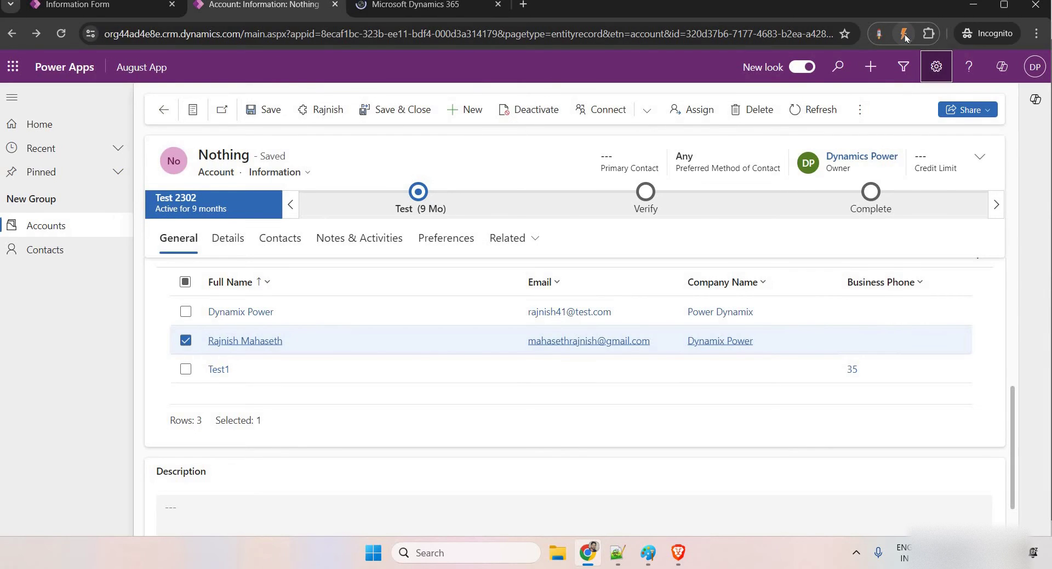
- Open the Account form in the classic editor via the Power Pane and Level up extensions
click(903, 34)
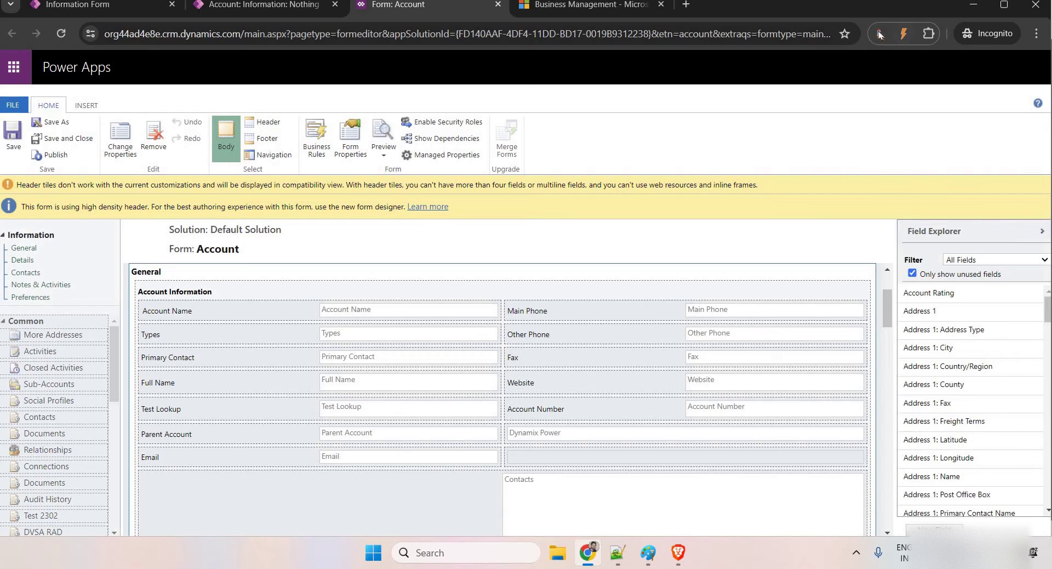
click(879, 34)
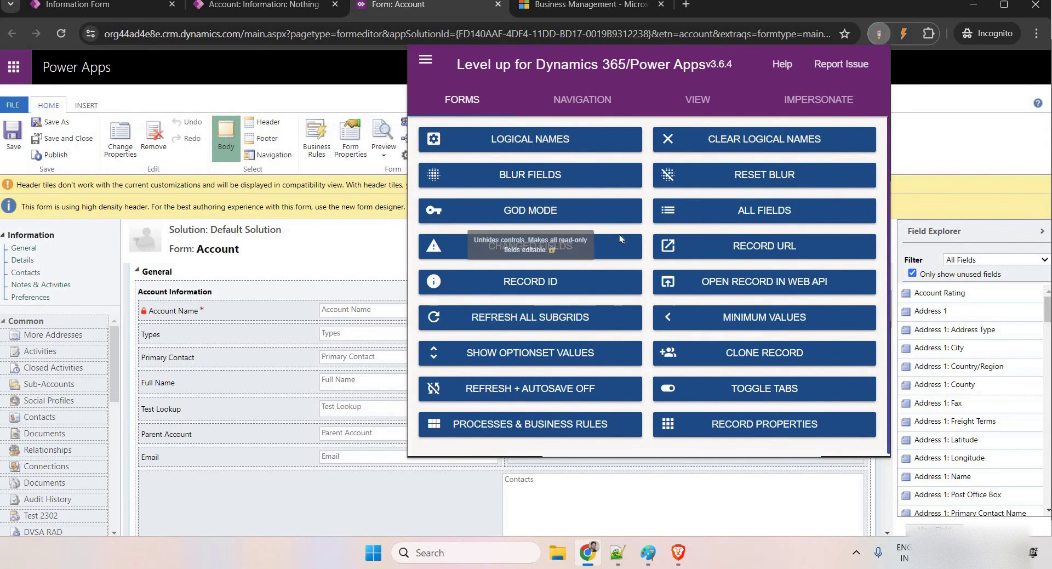
- Show the classic Contacts subgrid's Controls tab, listing Editable Grid for Web and Tablet
click(974, 65)
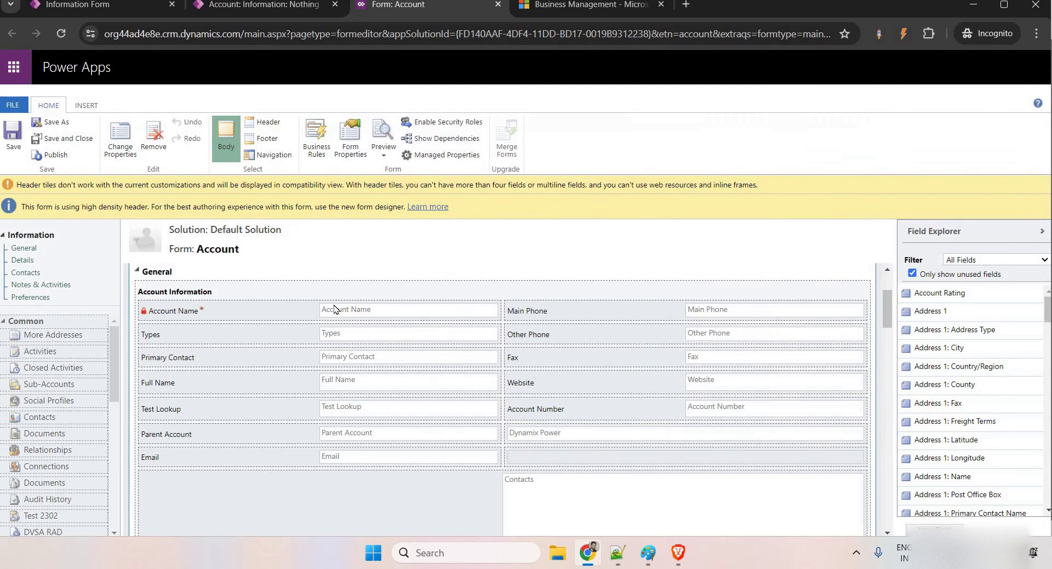
scroll(339, 305, down, 3)
scroll(311, 316, down, 2)
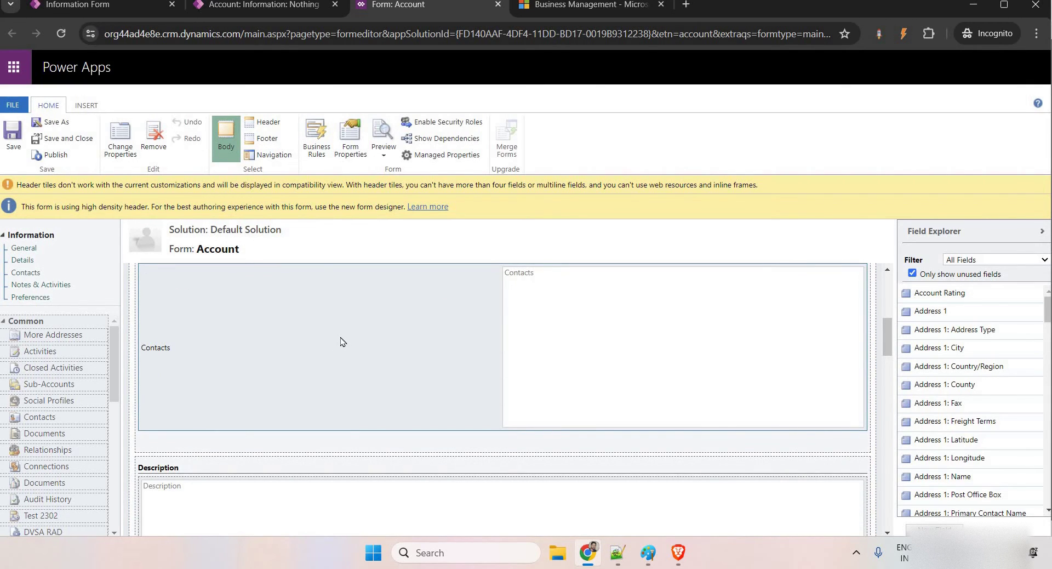
double_click(342, 341)
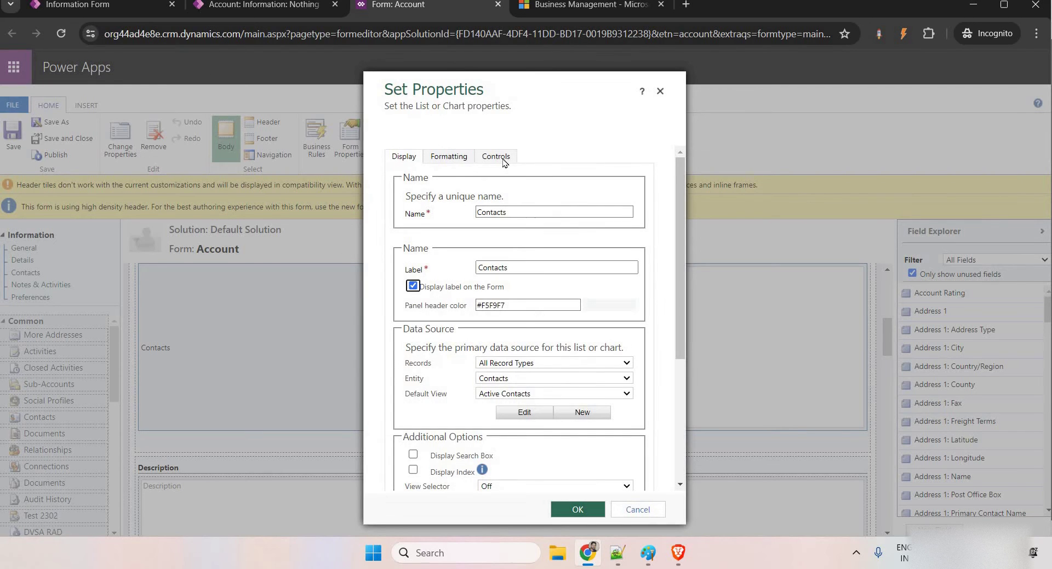
click(494, 159)
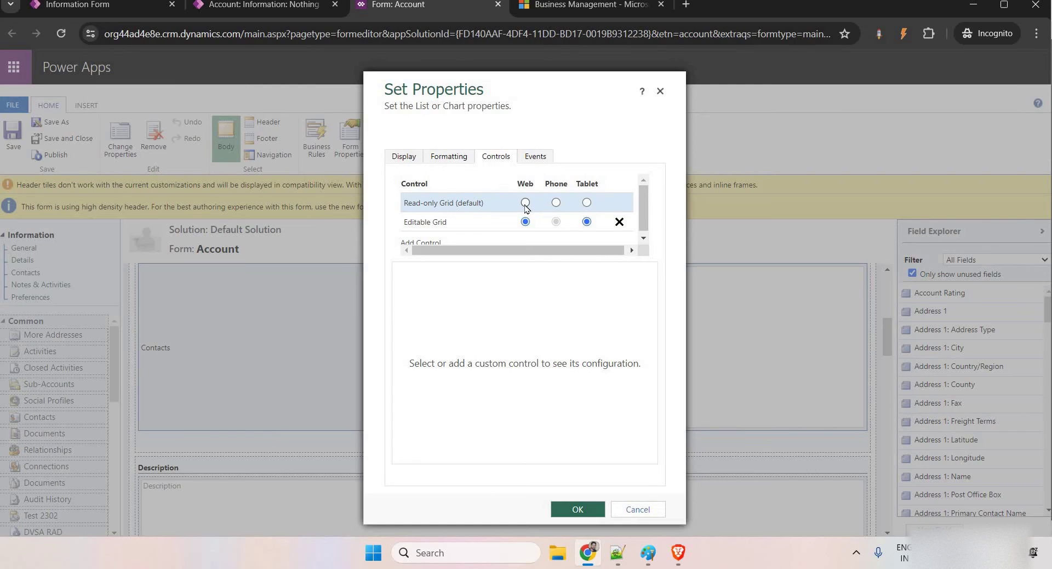
- Compare with the new form editor, then return to the classic subgrid properties
click(131, 6)
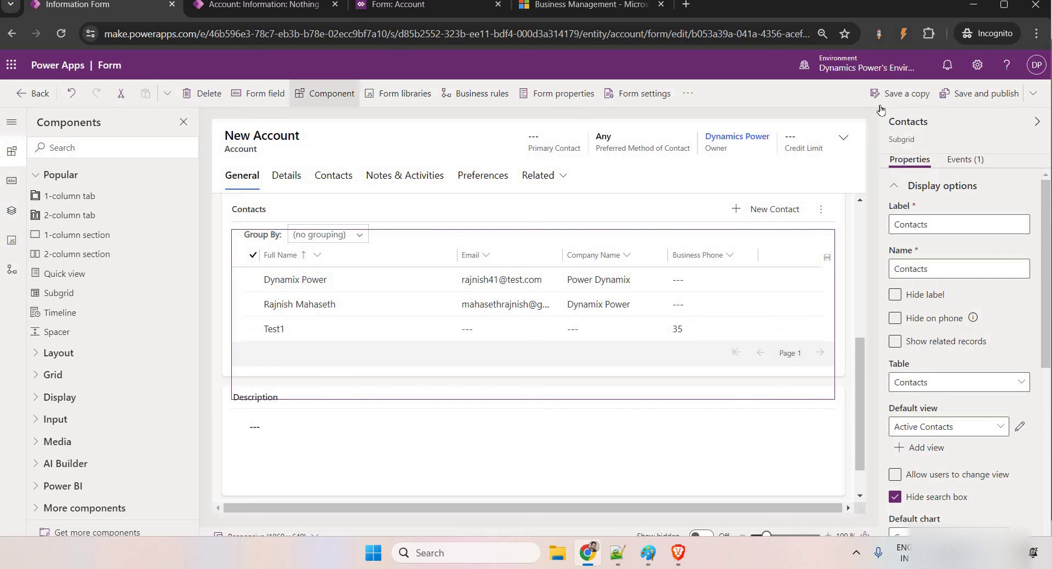
click(586, 15)
click(406, 12)
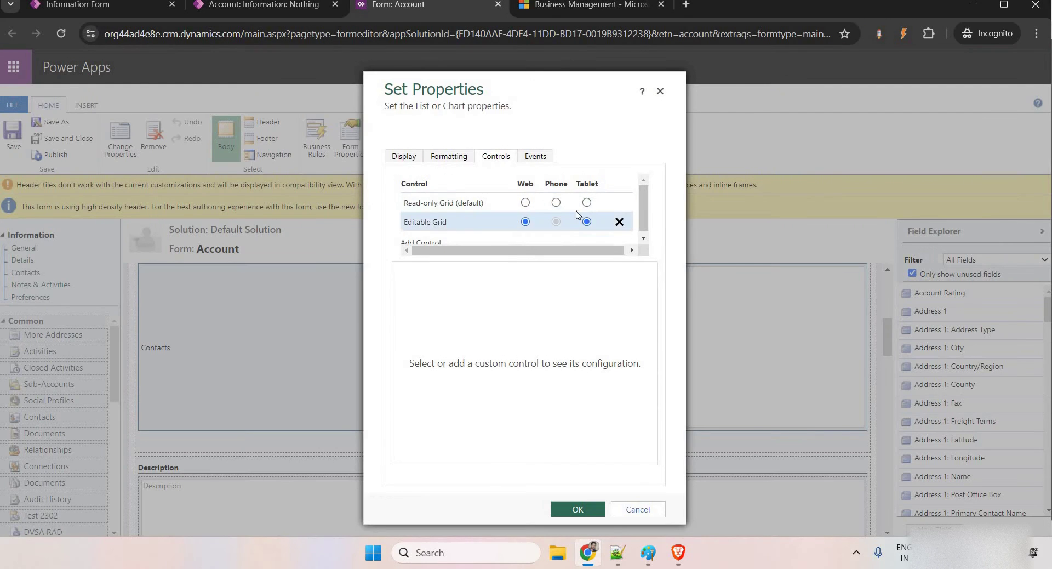
- Reload the Nothing account and edit Business Phones inline: Test1 to 358, the second contact to 787
click(290, 7)
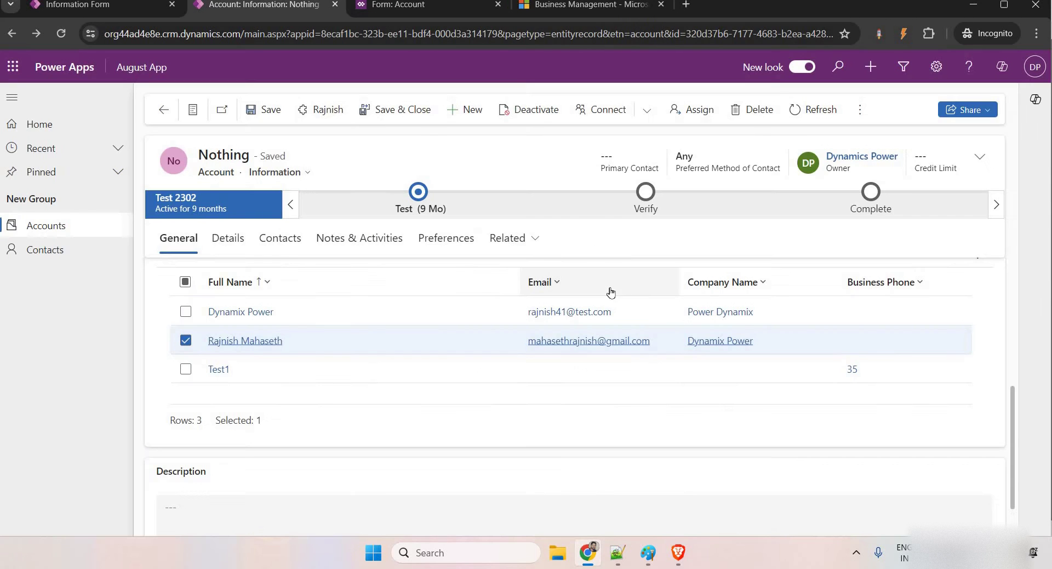
key(F5)
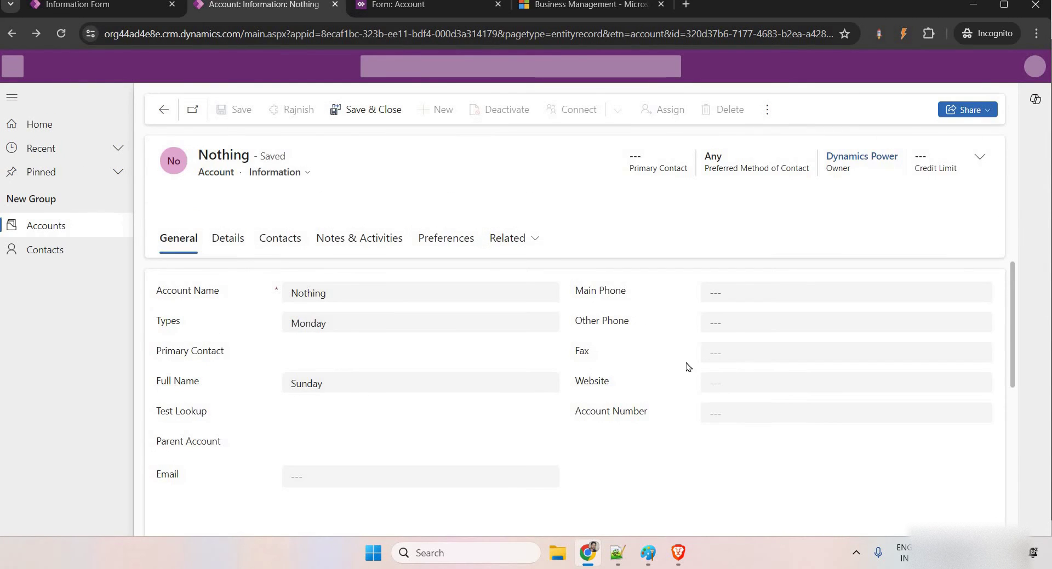
scroll(713, 384, down, 3)
scroll(729, 400, down, 1)
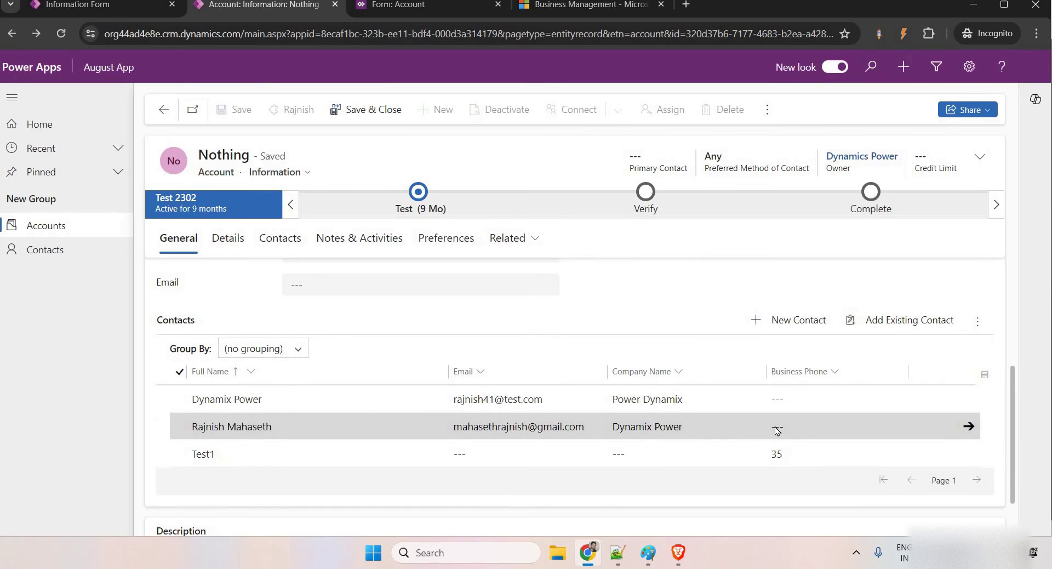
click(797, 454)
click(805, 455)
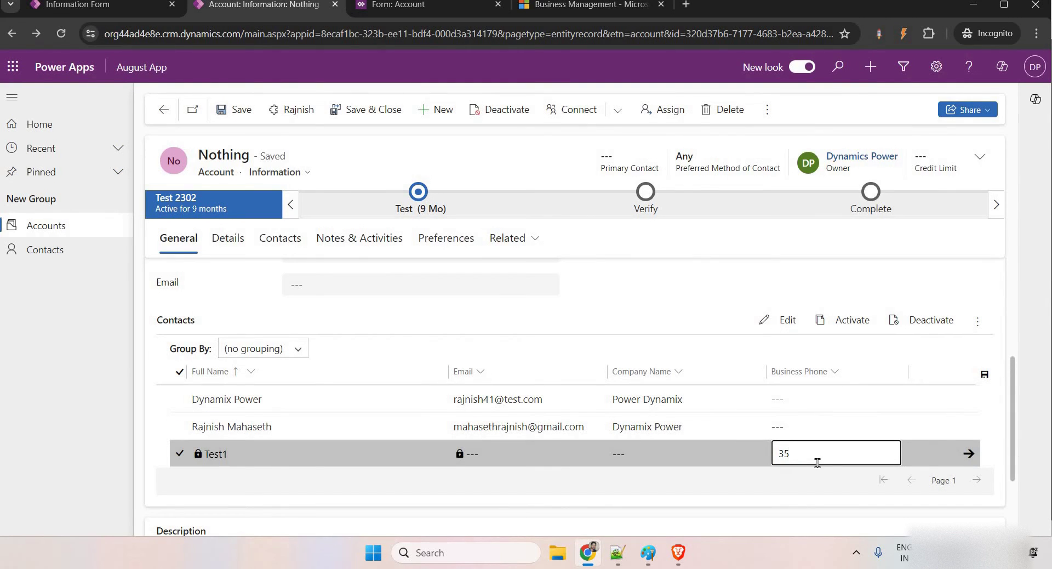
text(8)
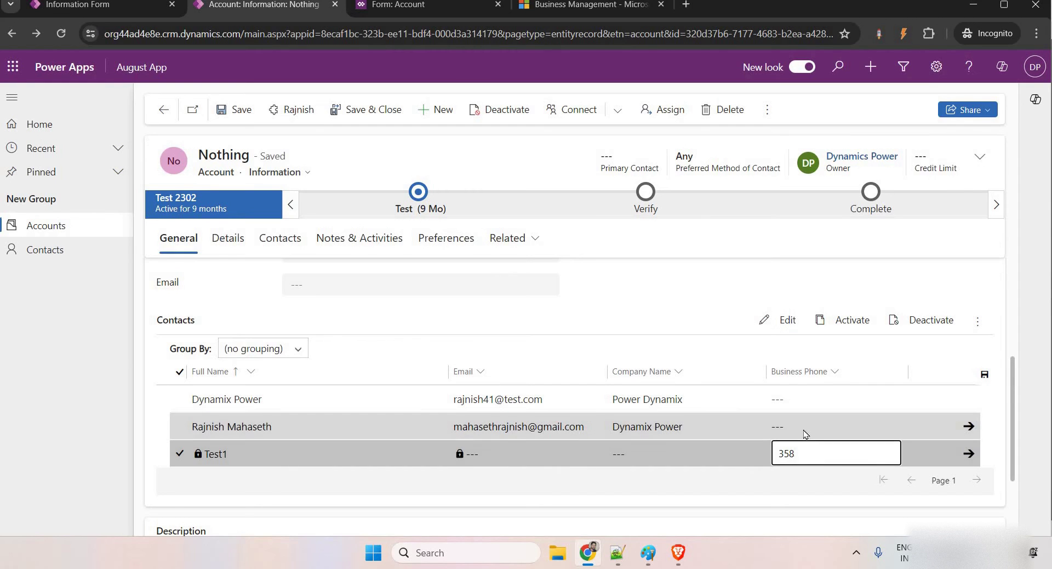
click(803, 428)
text(787)
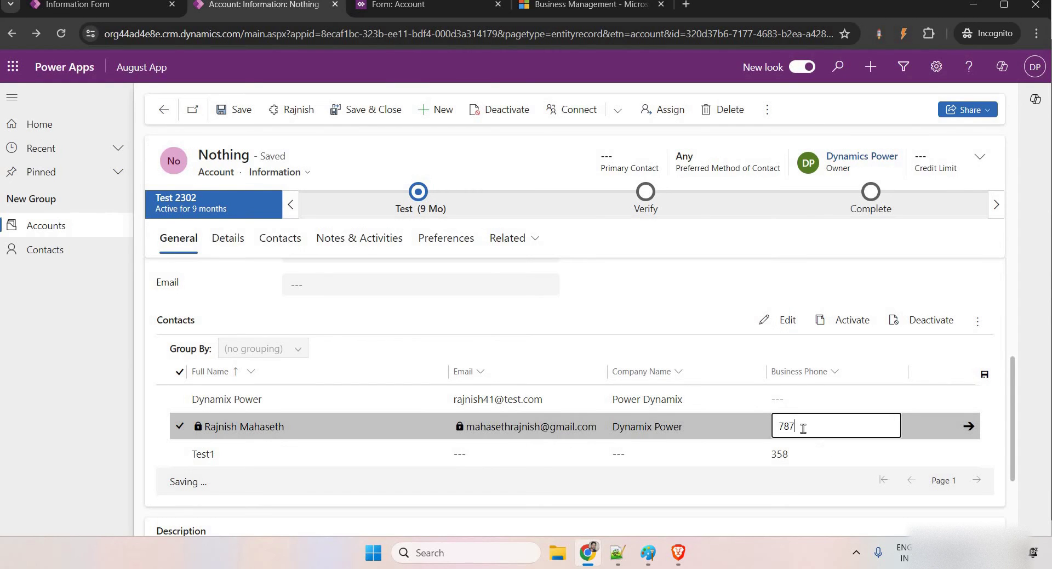
click(833, 397)
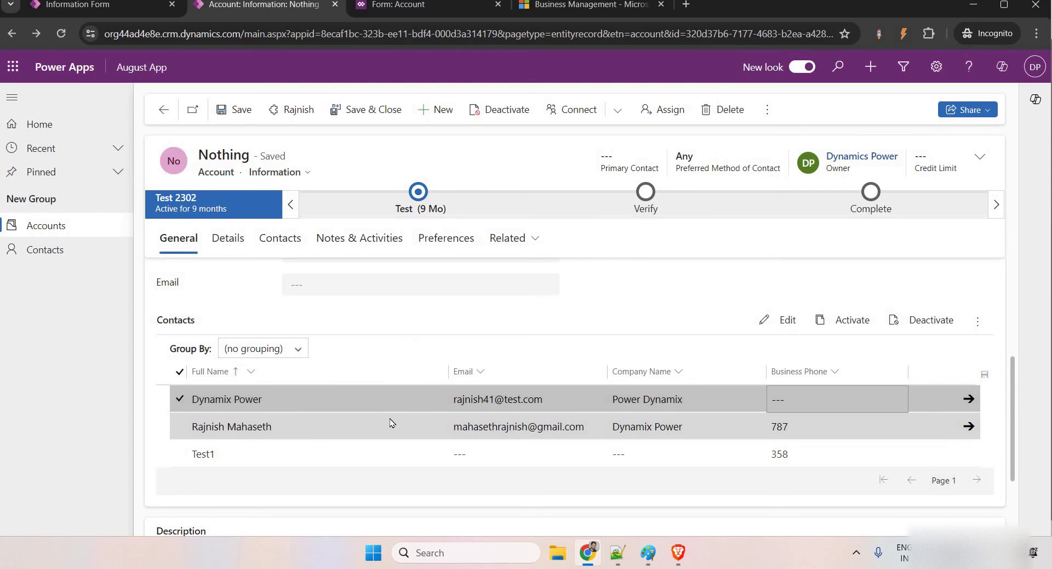
- Open the Accounts list and try editing the Nothing account's Main Phone, City and Email cells
click(76, 227)
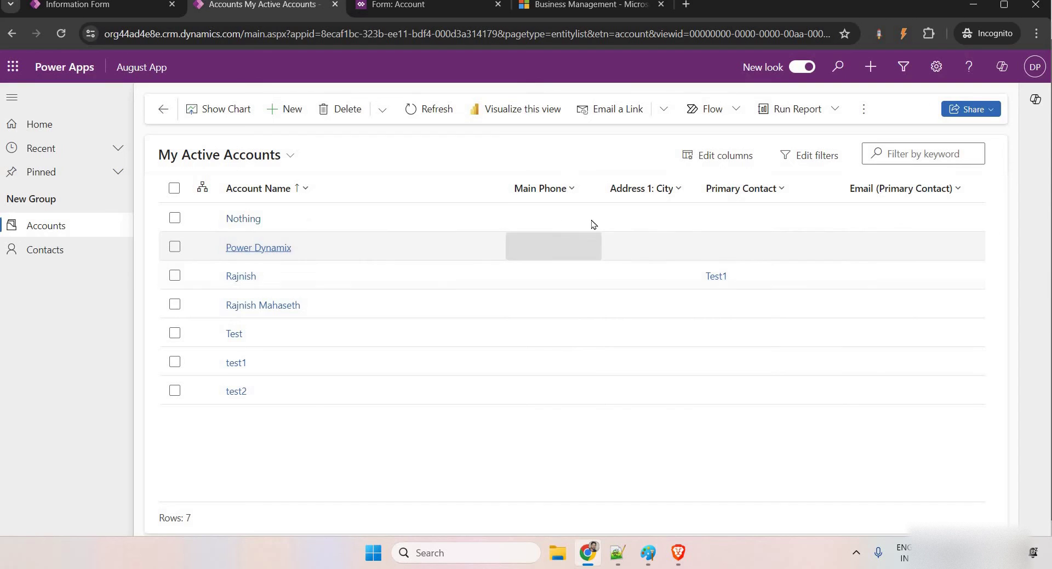
click(550, 216)
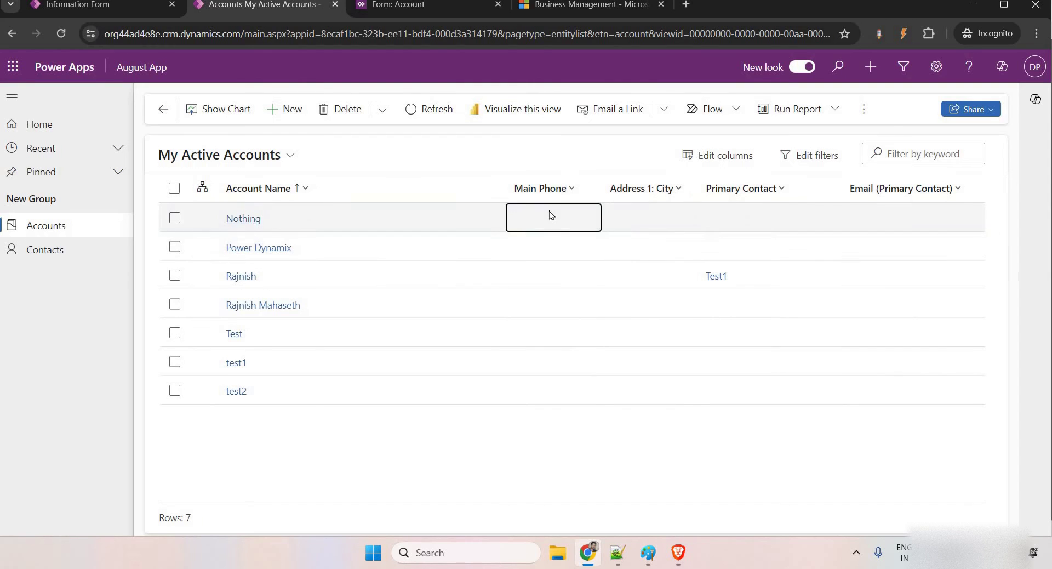
click(652, 216)
click(909, 219)
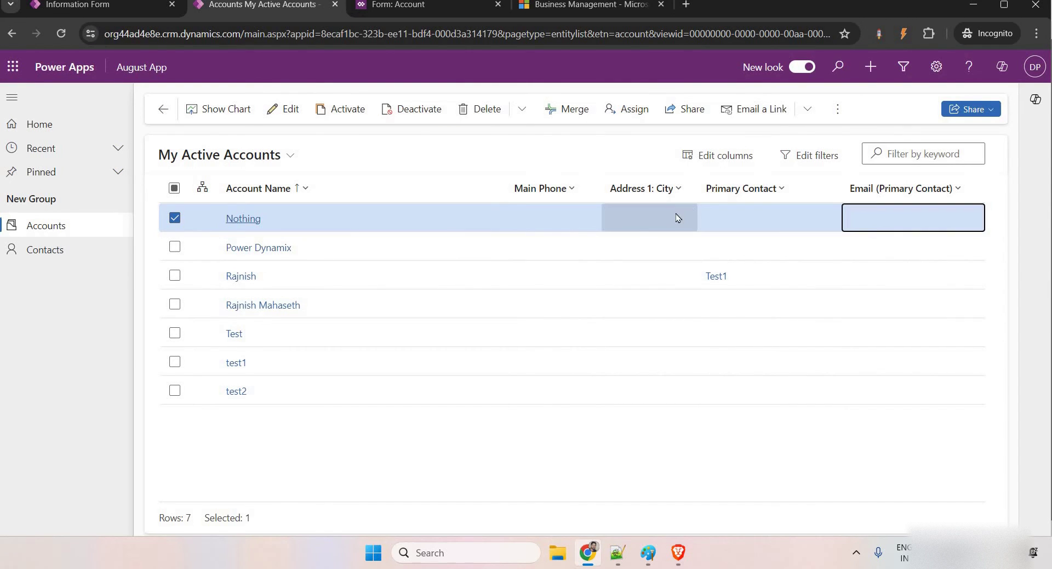
- Close the classic subgrid's Set Properties dialog with OK and return to My Active Accounts
click(129, 8)
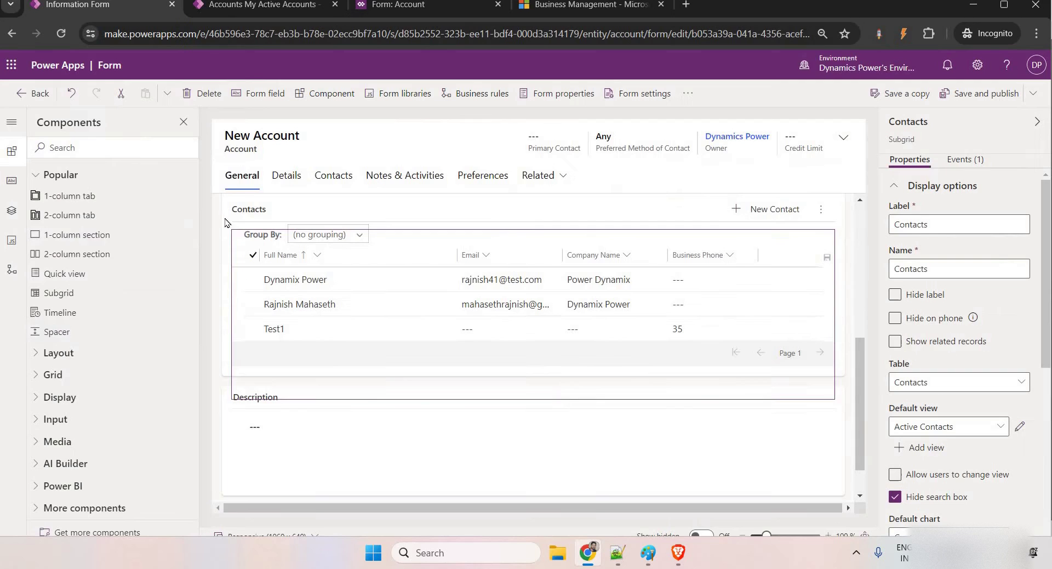
click(25, 97)
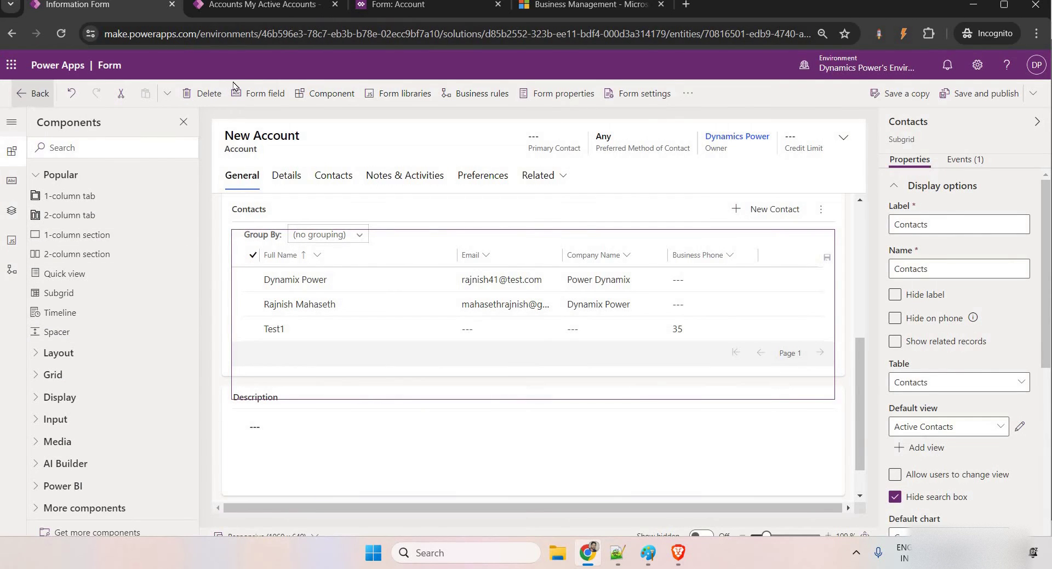
click(399, 8)
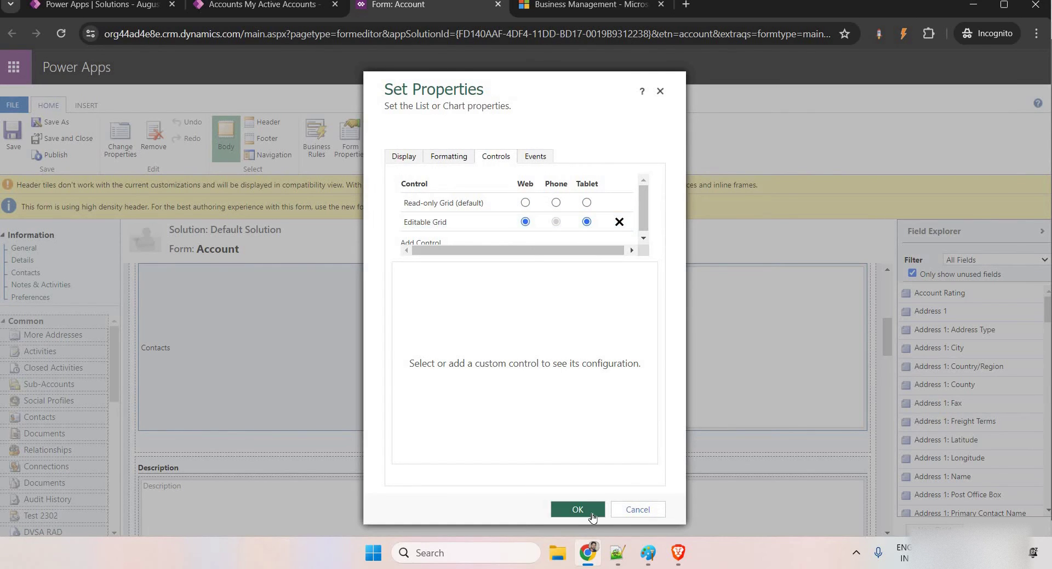
click(578, 509)
click(294, 6)
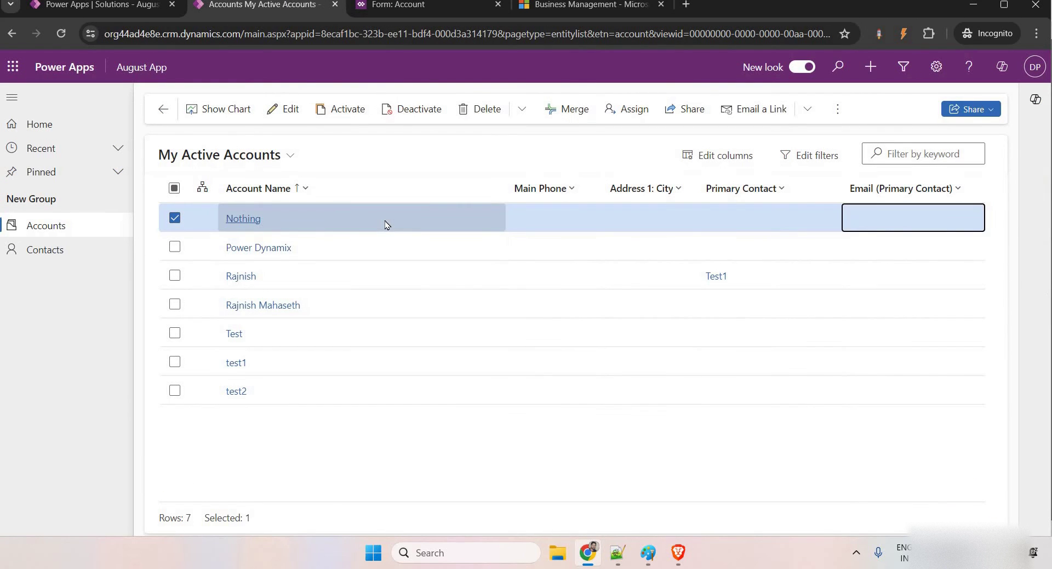
click(104, 5)
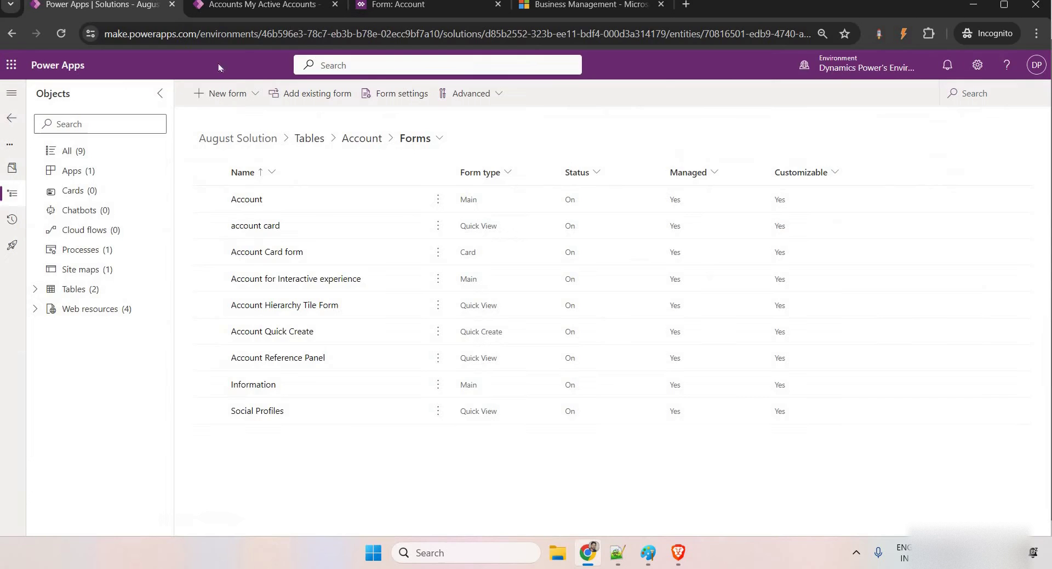
click(250, 7)
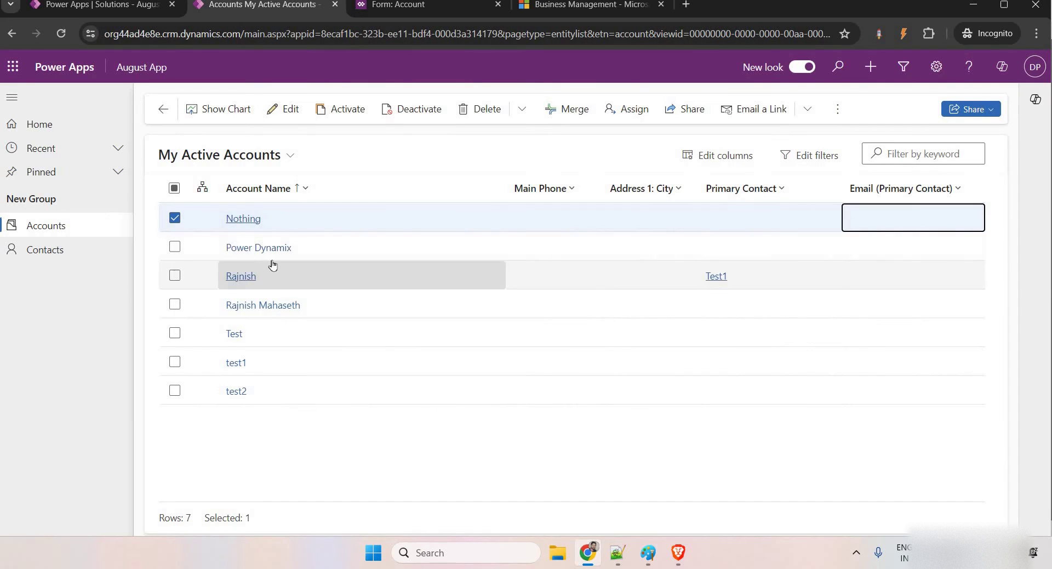
click(104, 5)
click(253, 6)
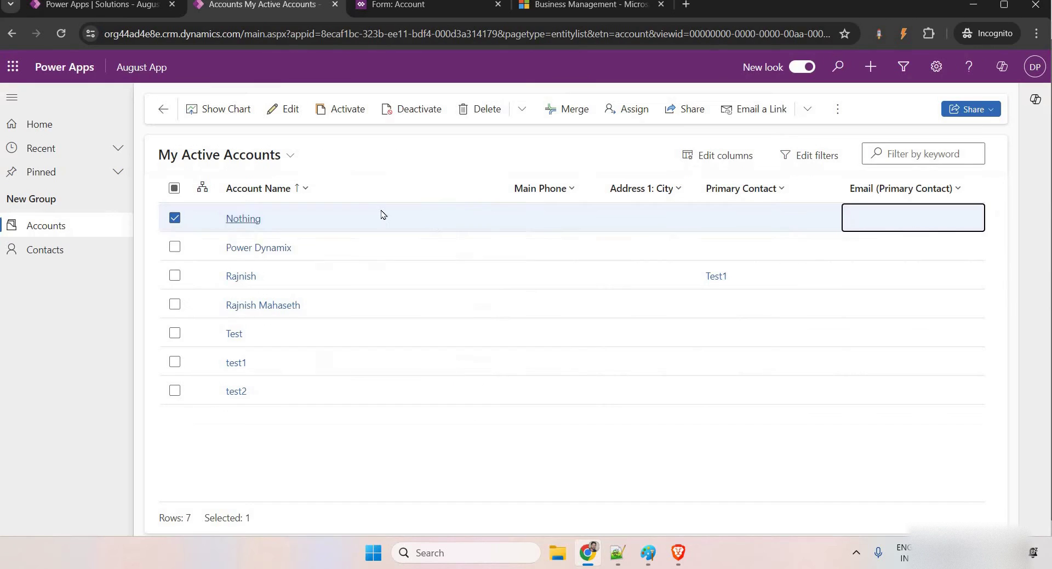
- Open the Nothing account and test that contact Business Phones edit while Email stays locked
click(323, 229)
click(323, 229)
scroll(618, 411, down, 10)
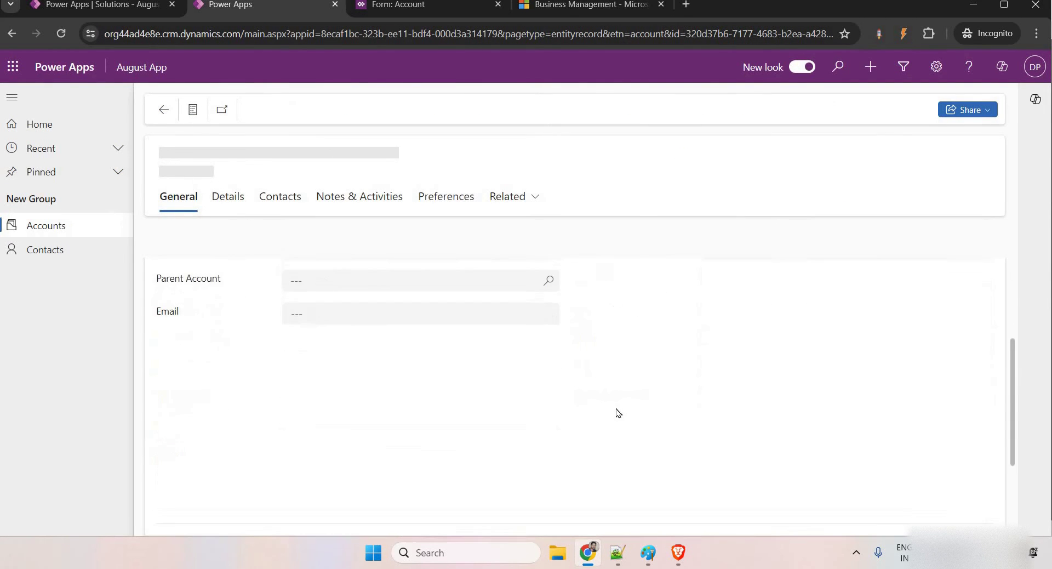
click(857, 367)
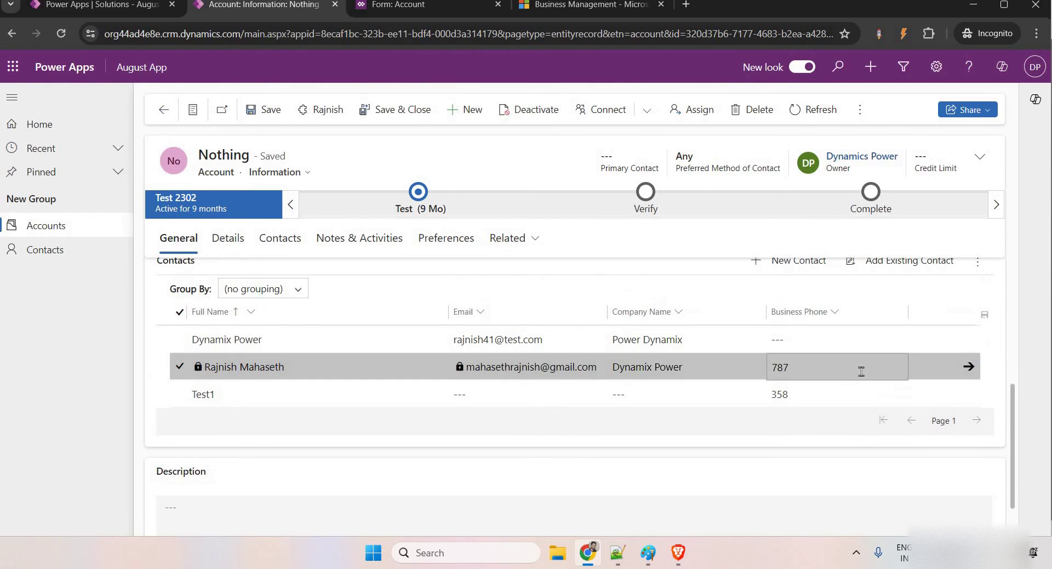
click(826, 369)
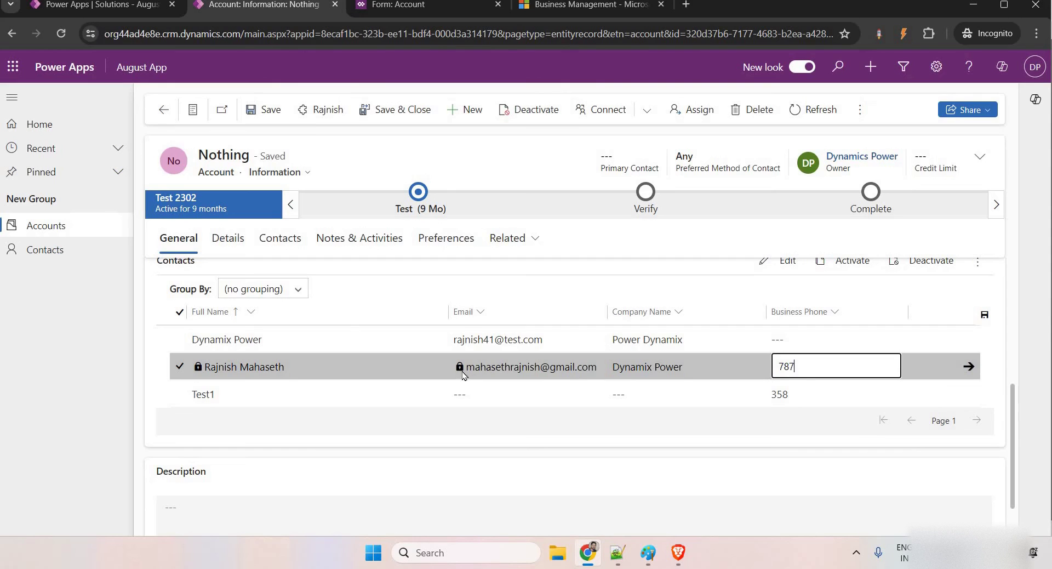
click(465, 342)
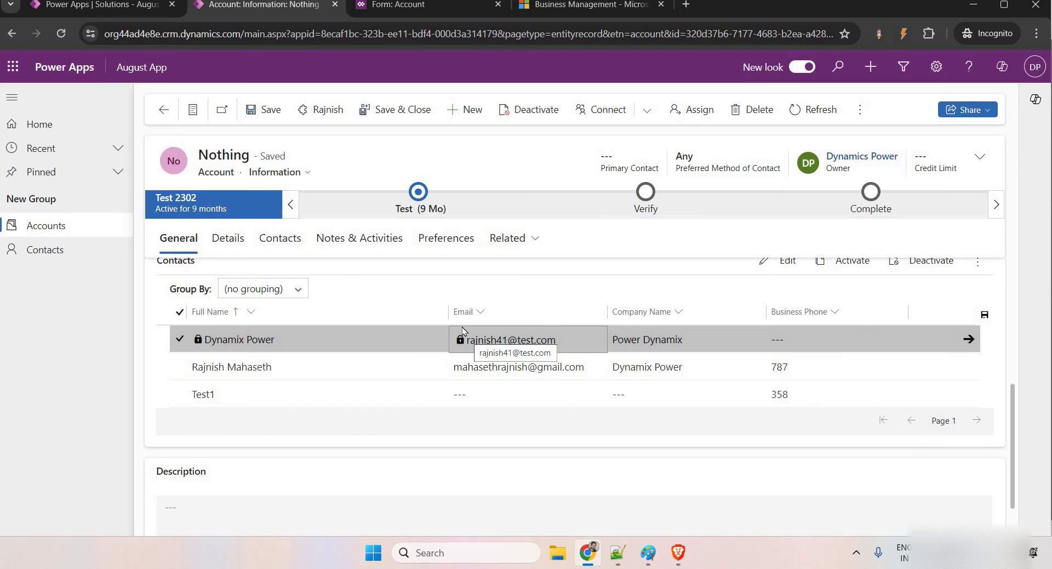
click(807, 374)
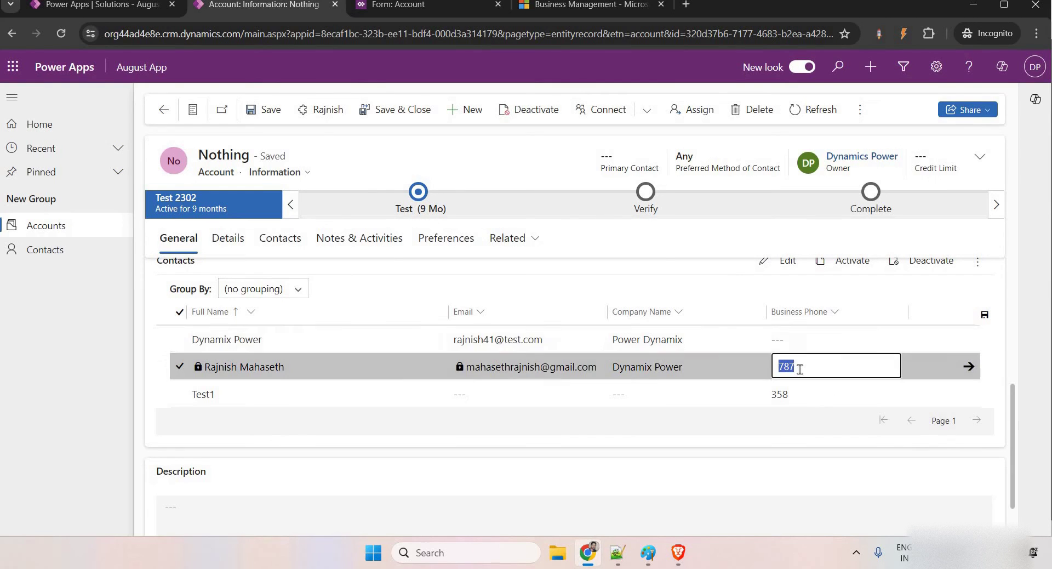
click(468, 344)
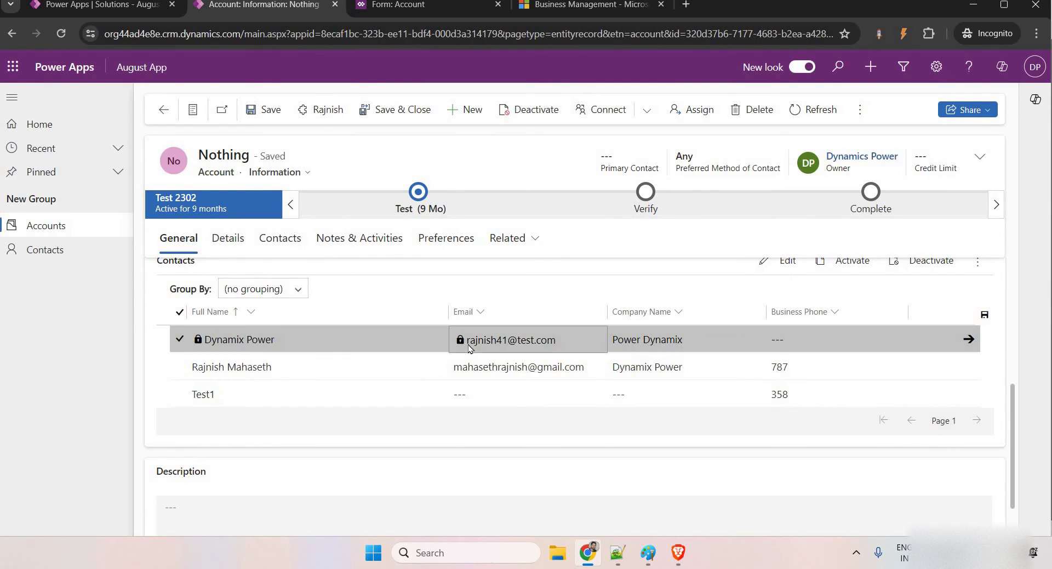
- Show the onGridRowSelected locking script in Notepad++, then return to the browser
click(617, 552)
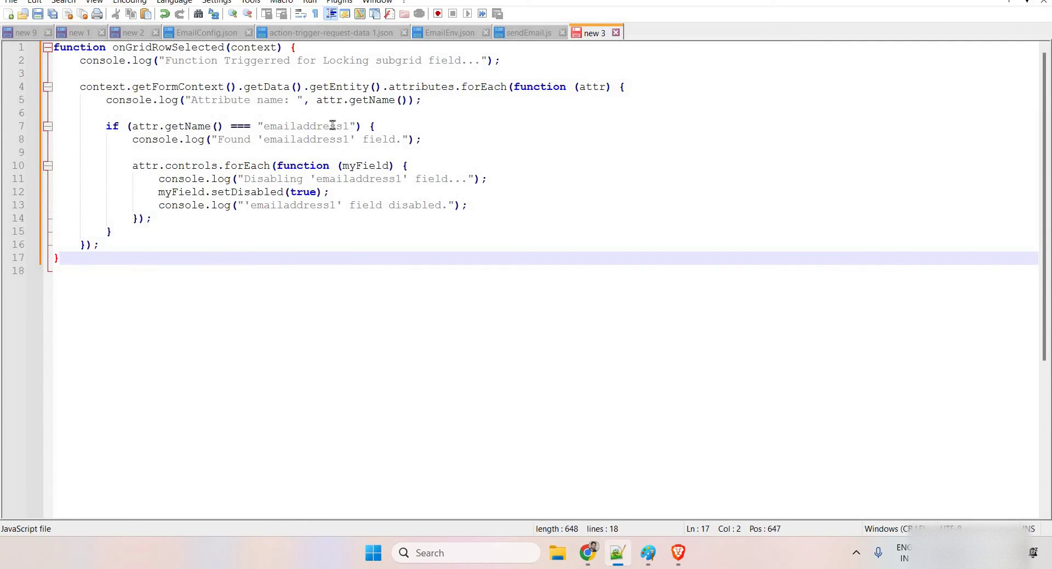
drag(283, 47, 297, 258)
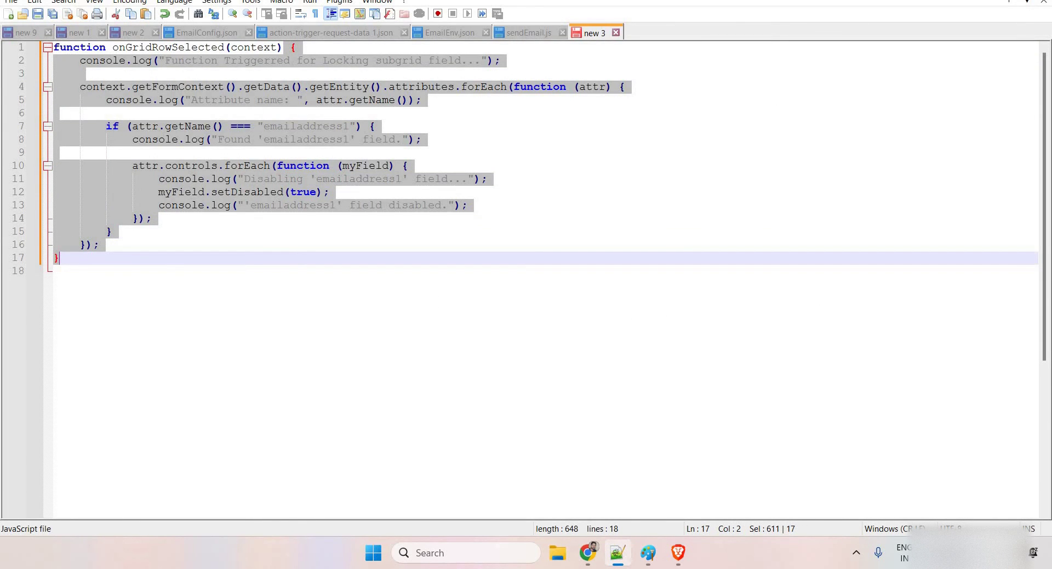
key(alt+Tab)
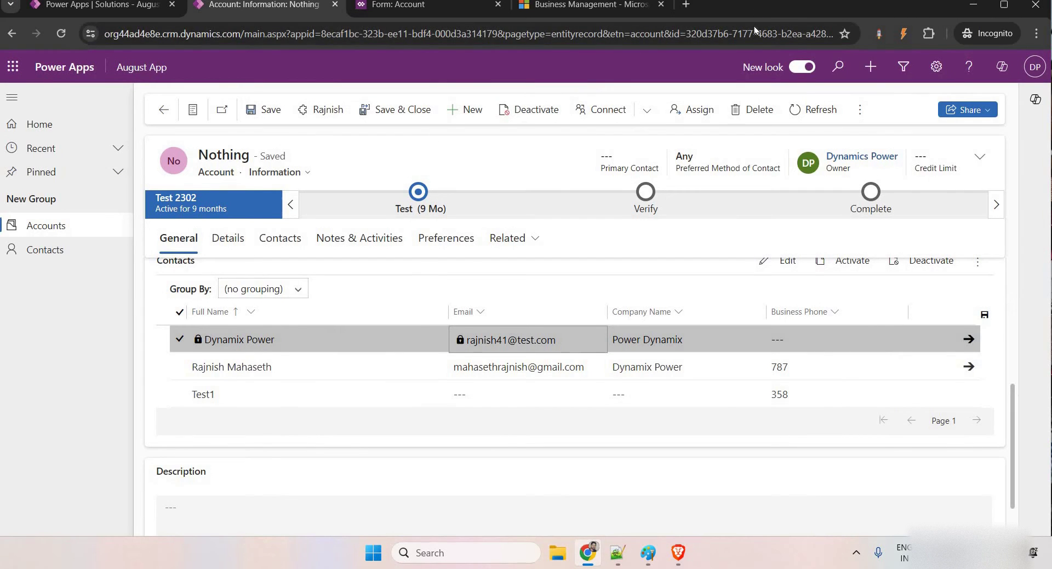
- Expand the Account table in the August Solution and list its views
drag(753, 25, 747, 32)
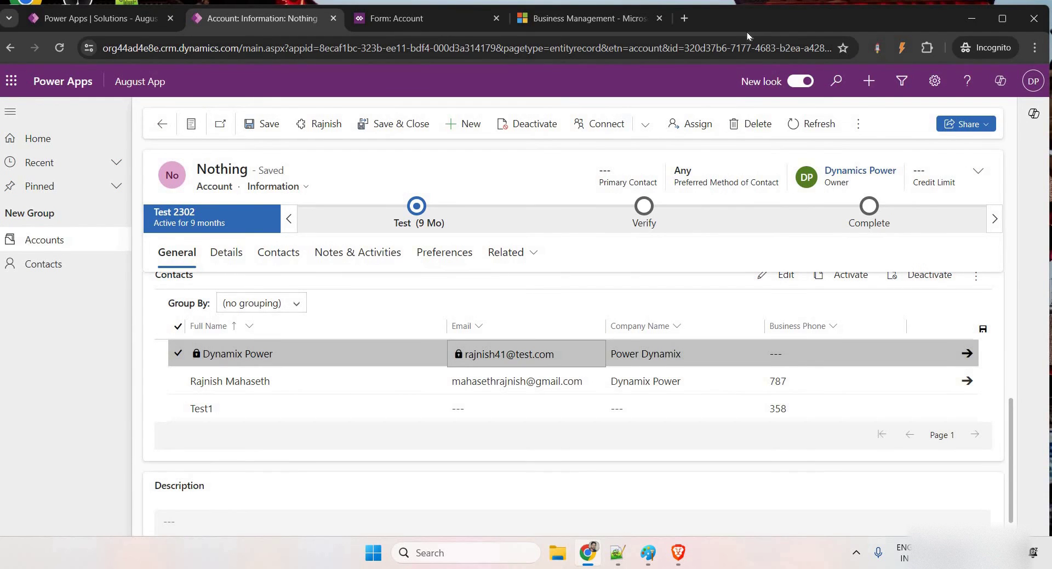
mouse_move(762, 82)
click(101, 19)
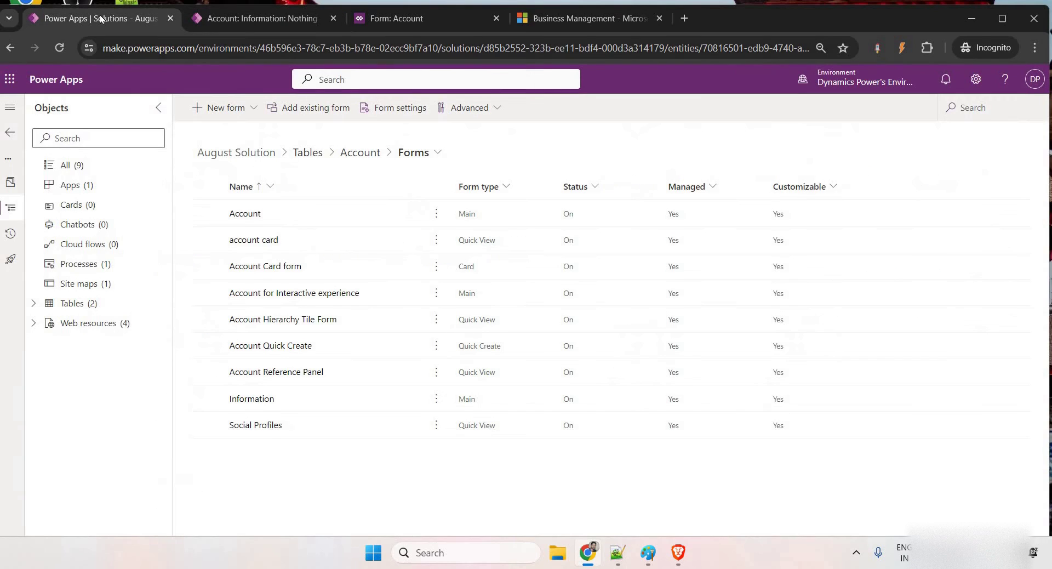
drag(829, 23, 829, 21)
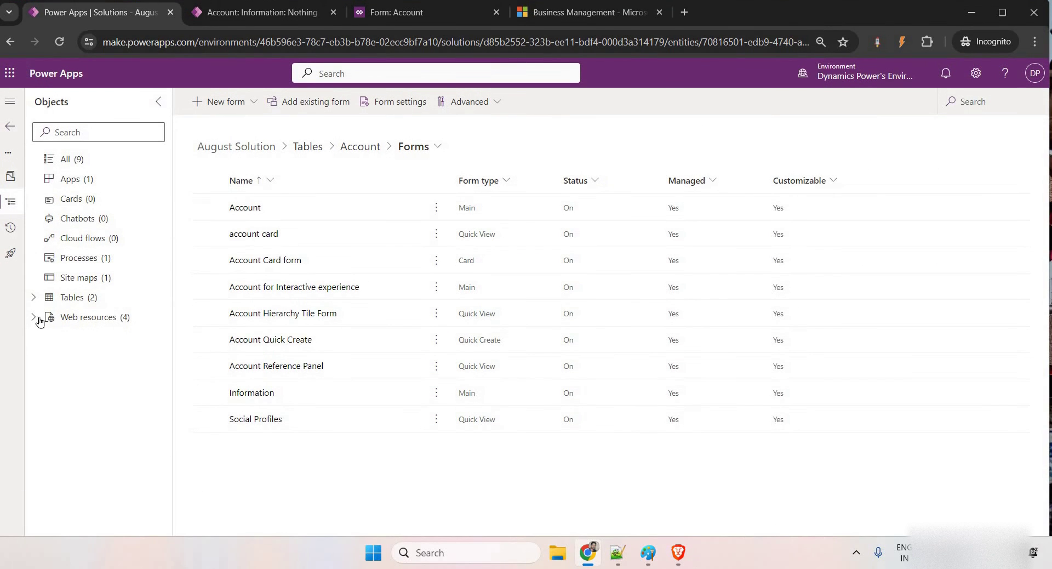
click(33, 297)
click(48, 317)
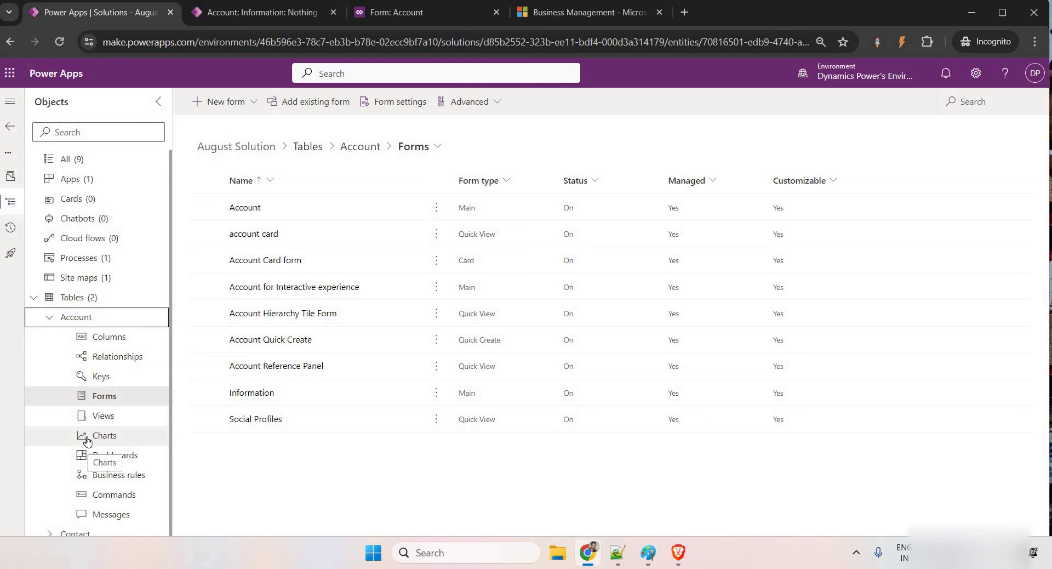
click(104, 416)
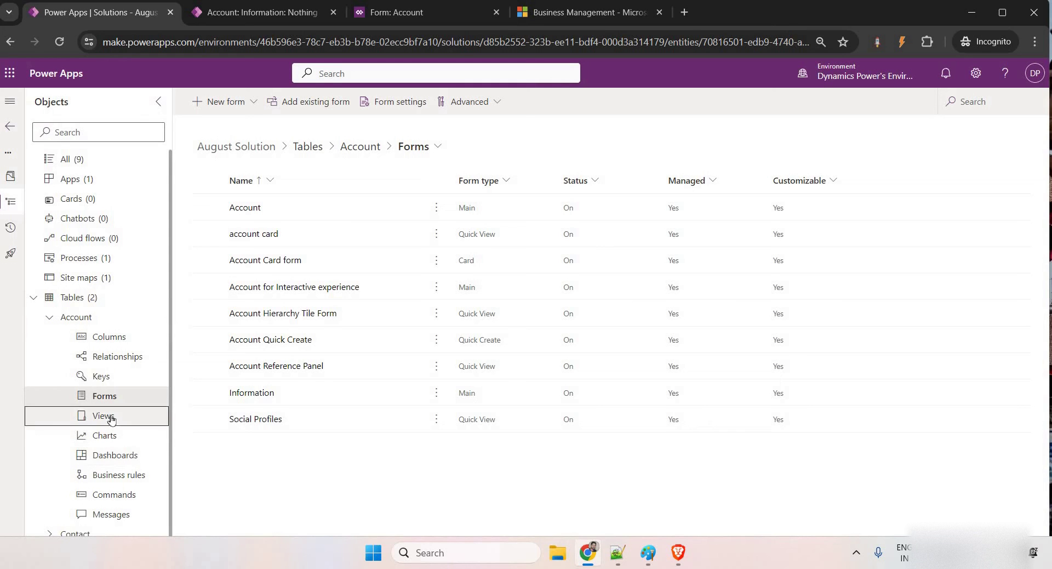
- Switch the app's accounts list to All Accounts, test a test2 cell, and return to Account views
click(256, 14)
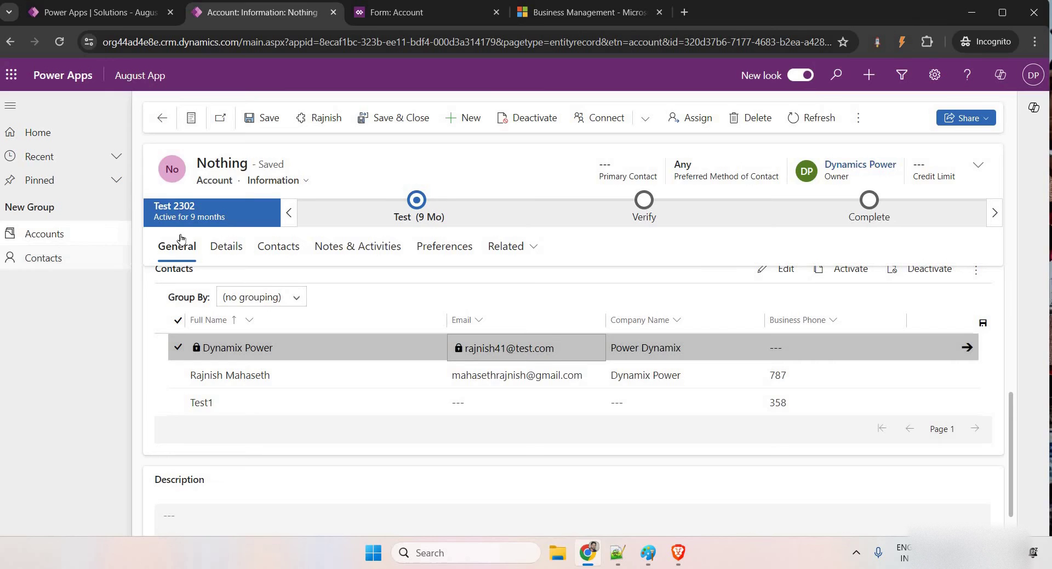
click(68, 241)
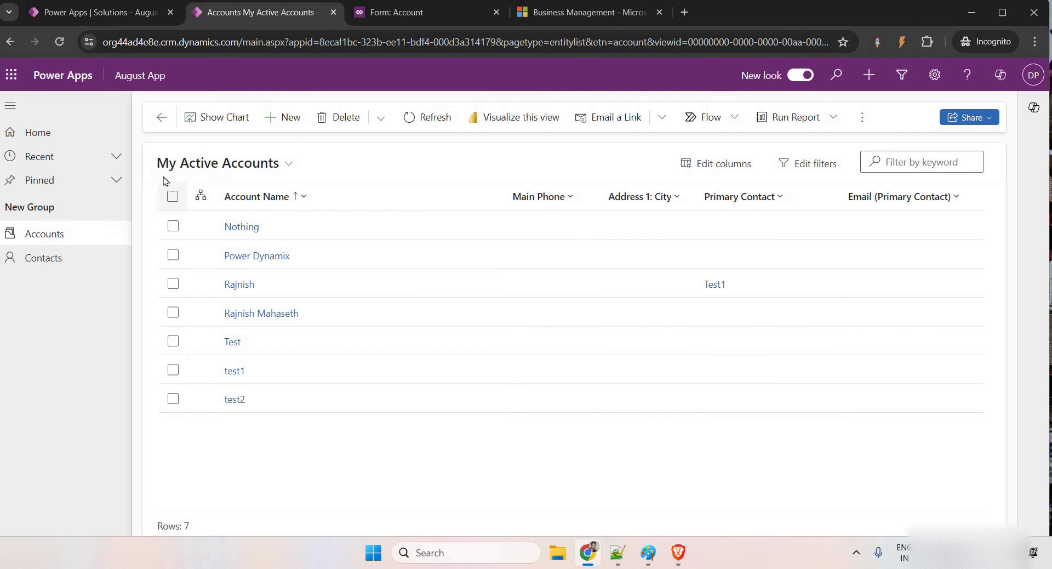
click(291, 162)
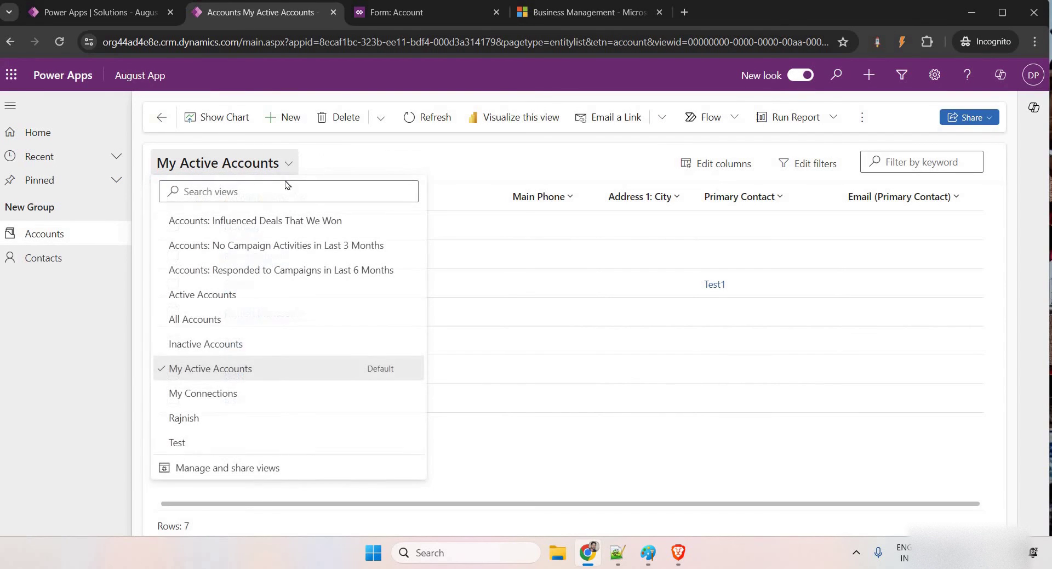
click(208, 320)
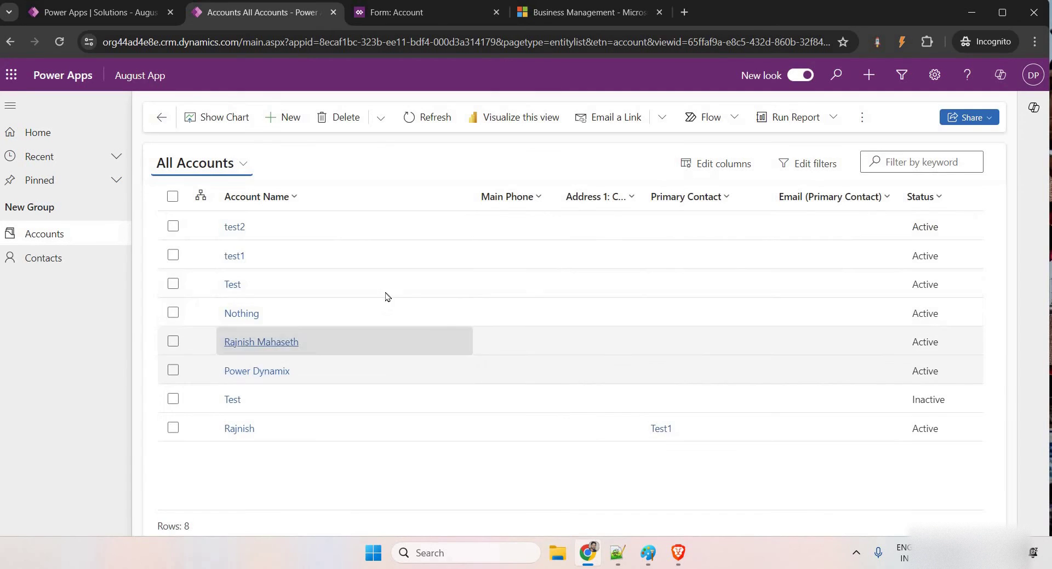
click(725, 234)
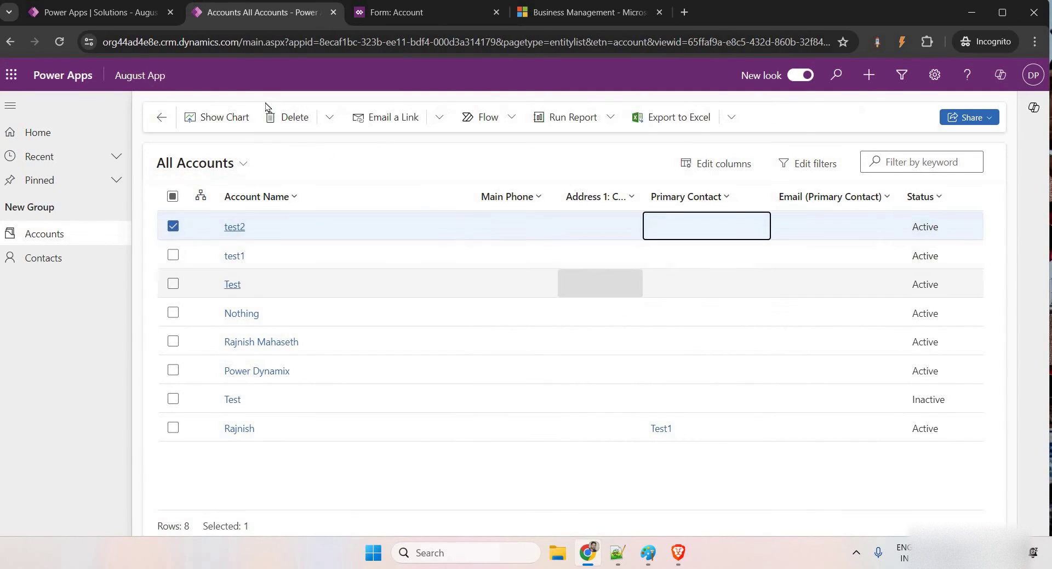
click(109, 12)
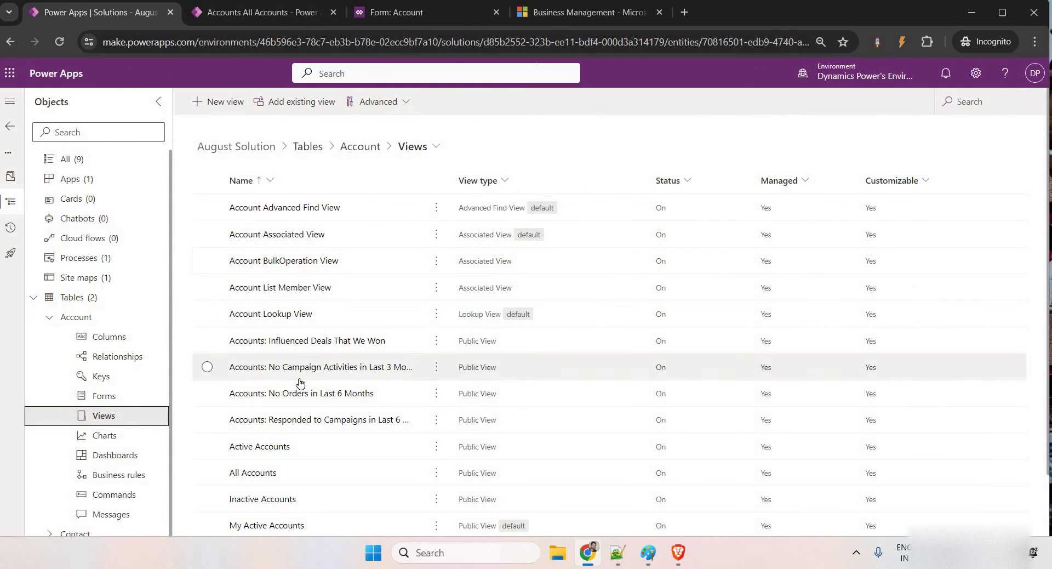
- Open the All Accounts view in the designer and pick Editable Grid as a new component
scroll(264, 388, down, 2)
click(265, 387)
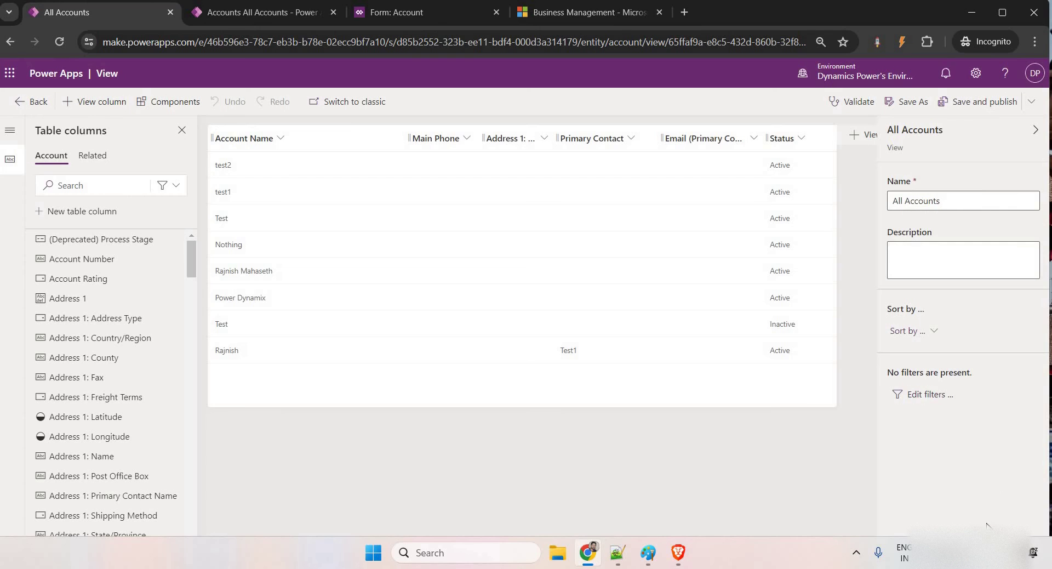
click(171, 108)
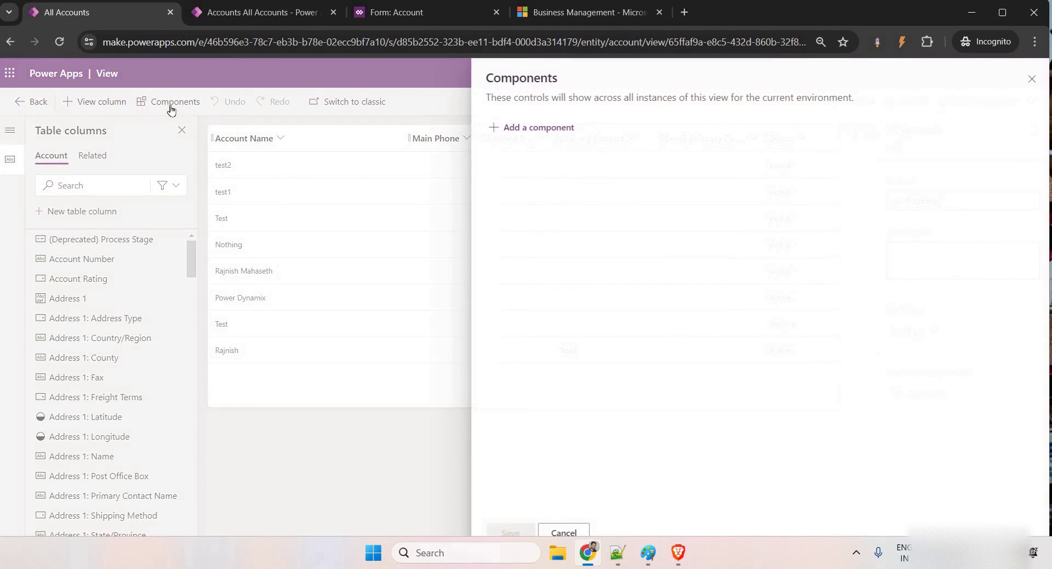
click(535, 129)
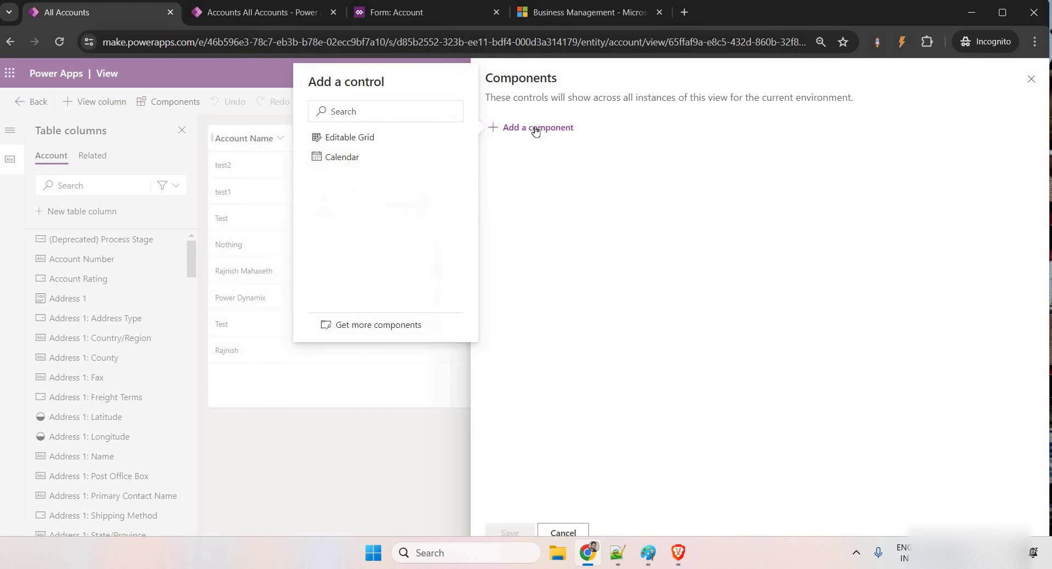
click(337, 138)
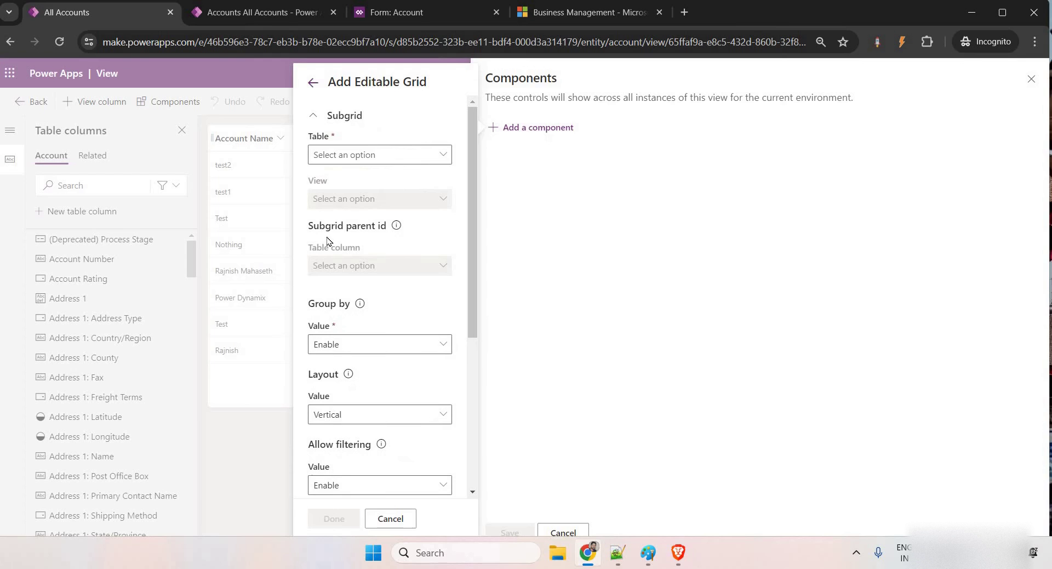
- Look up the account table's schema name through Entity Info on the test2 record, then return to the designer
click(343, 156)
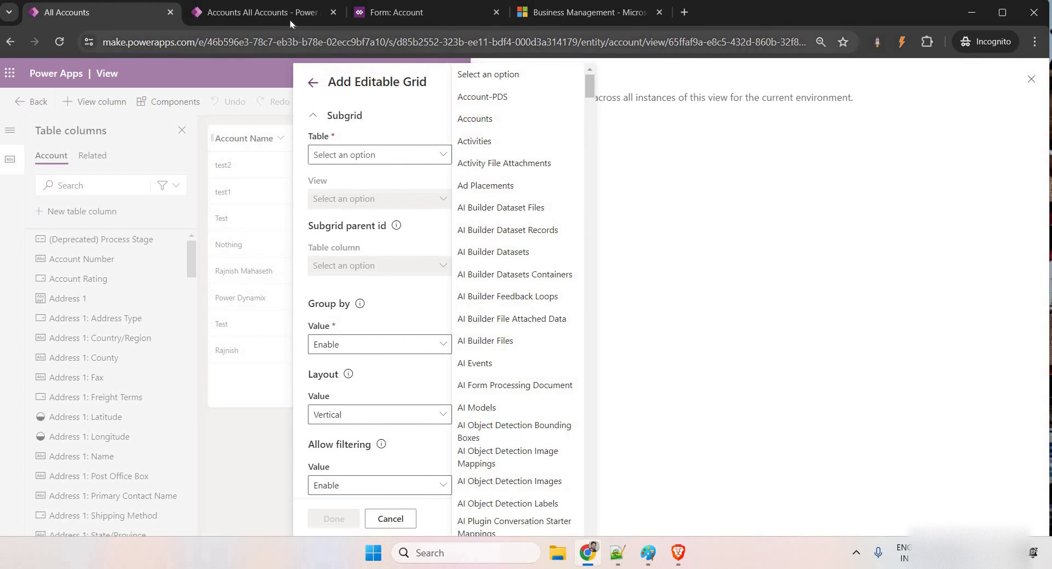
click(263, 12)
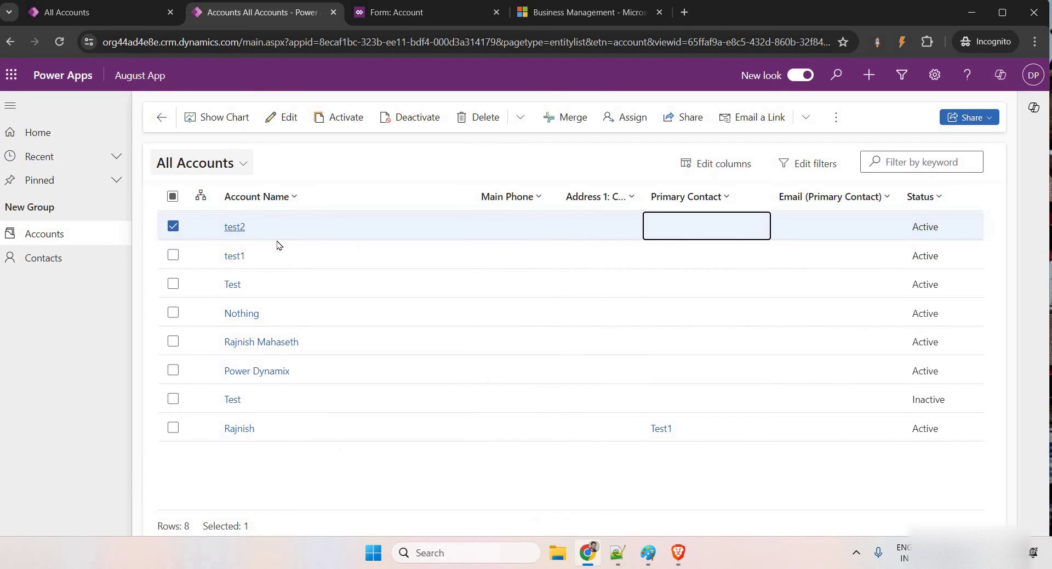
double_click(295, 226)
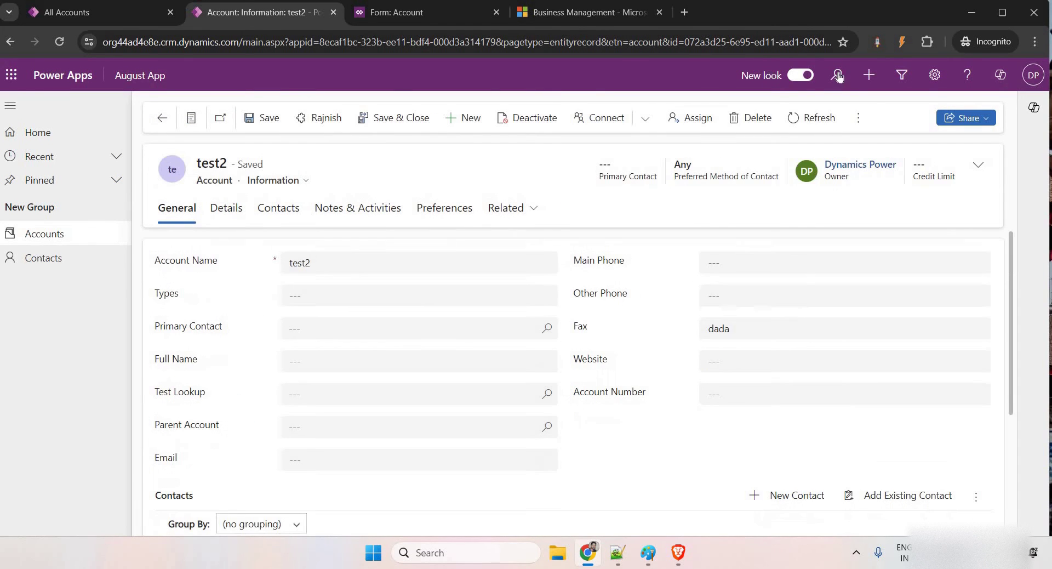
click(901, 41)
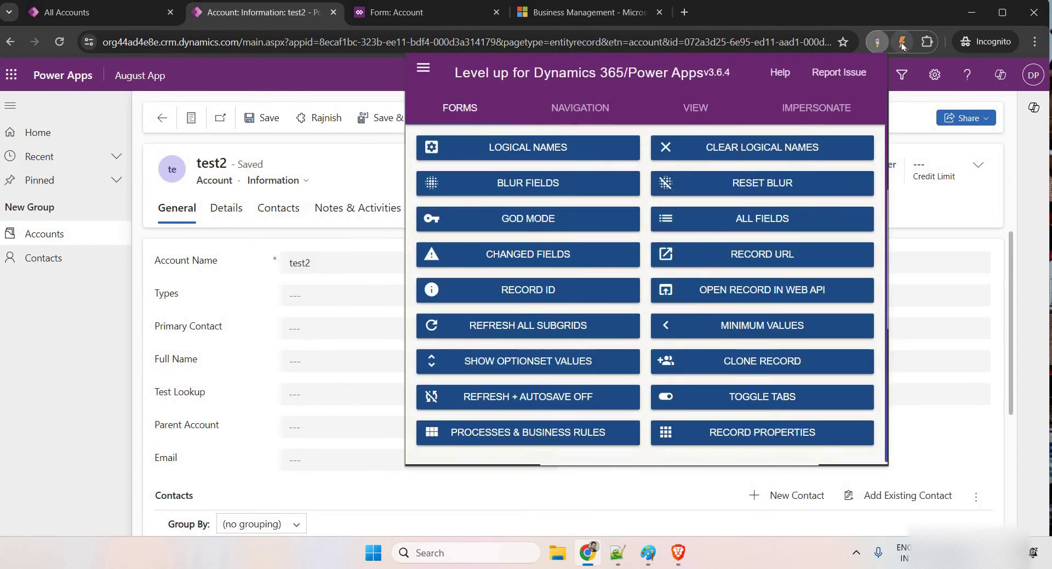
click(878, 41)
click(222, 147)
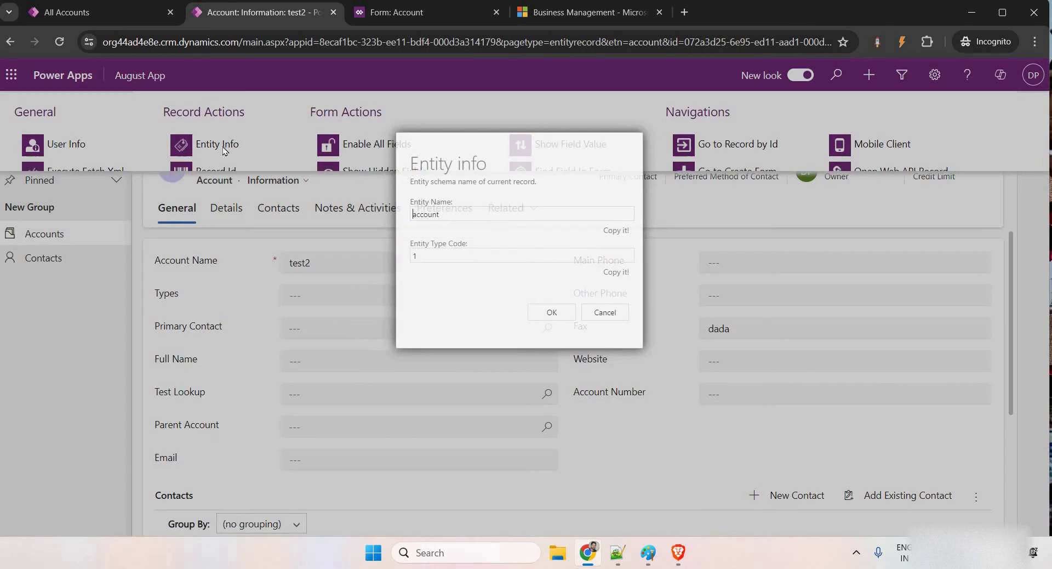
click(97, 10)
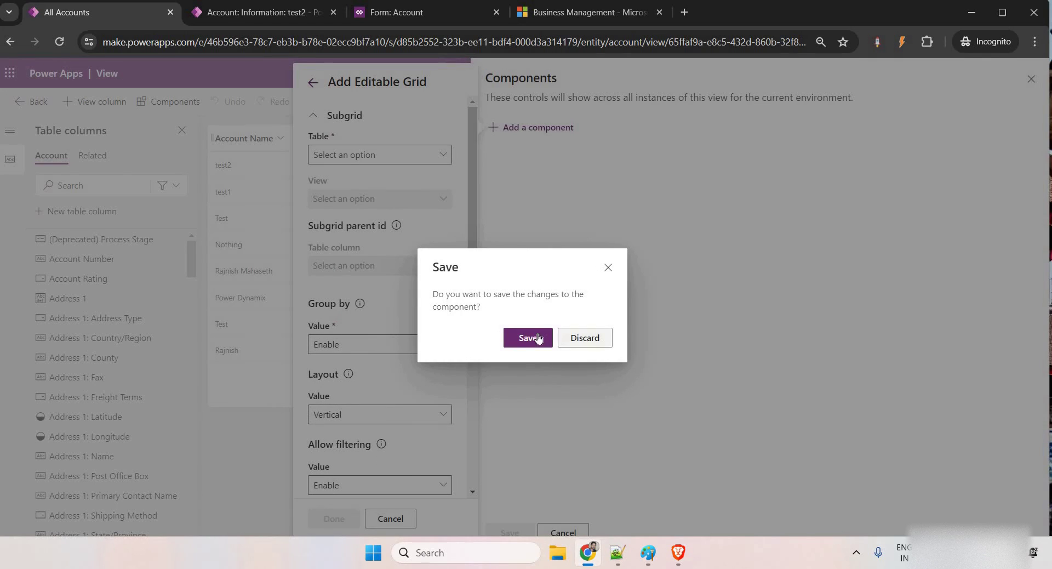
- Discard the draft and re-add an Editable Grid component with its table set to Accounts
click(601, 341)
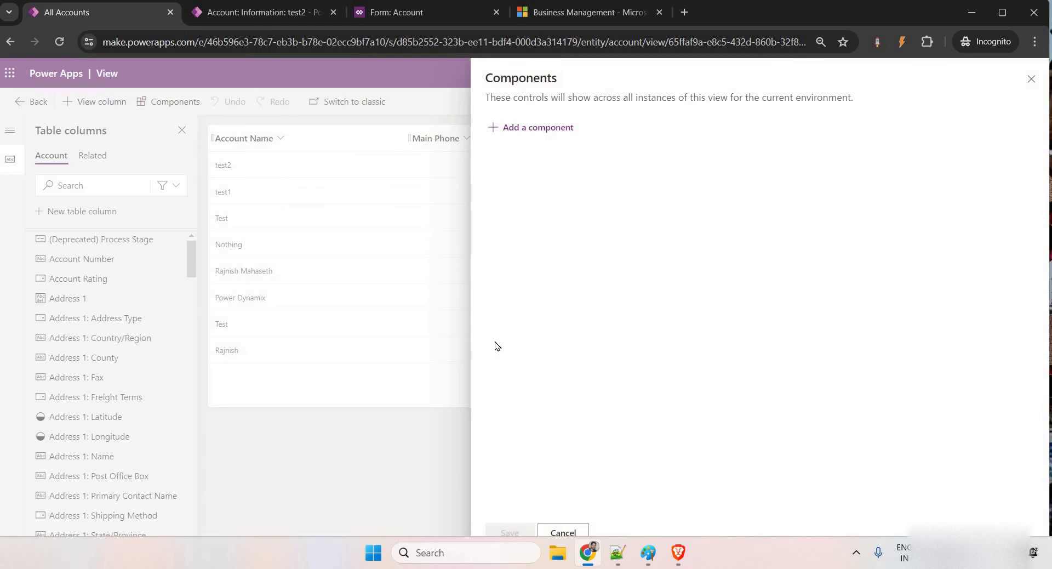
click(515, 133)
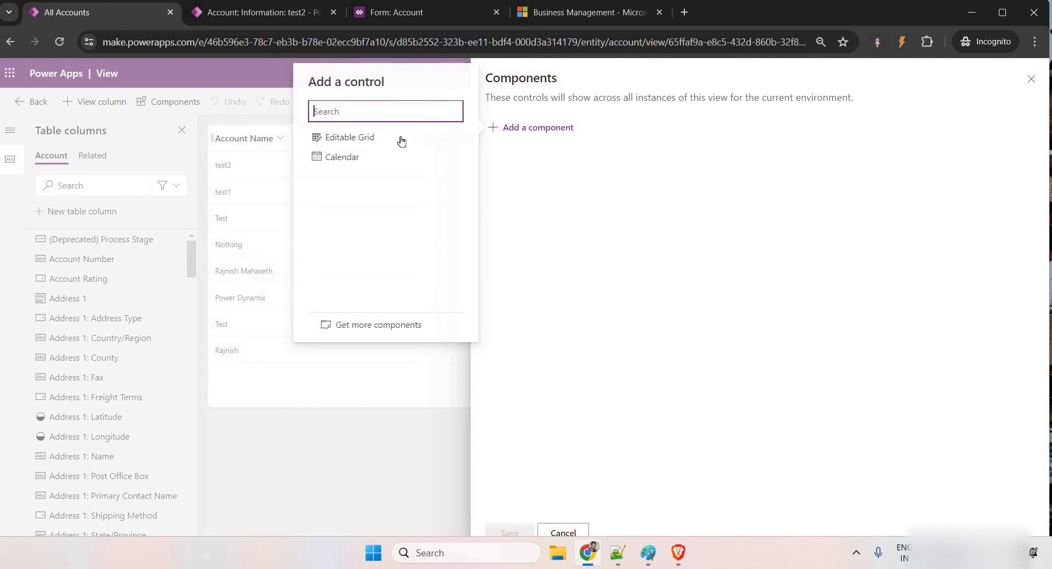
click(370, 139)
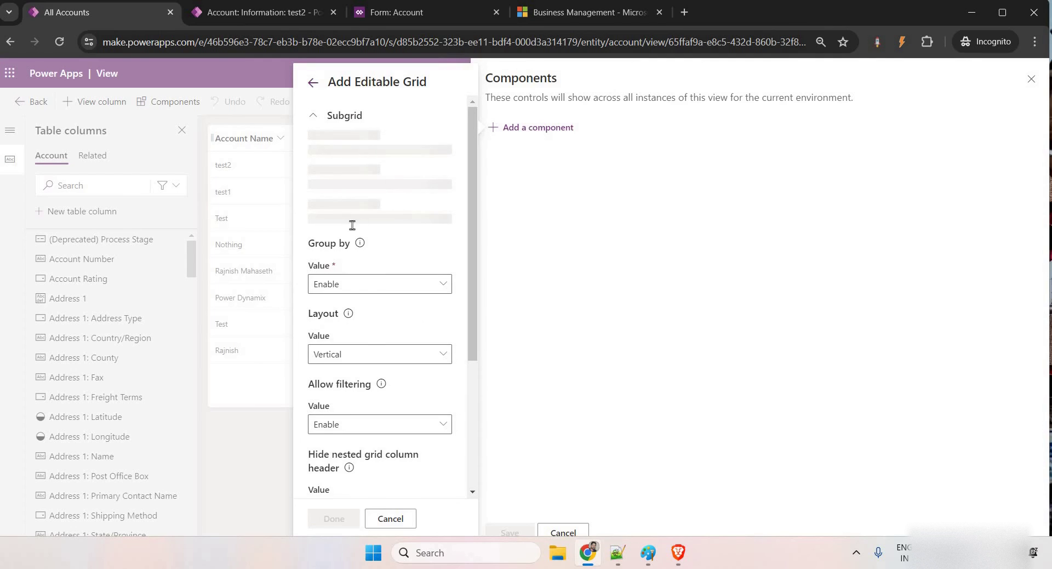
click(356, 156)
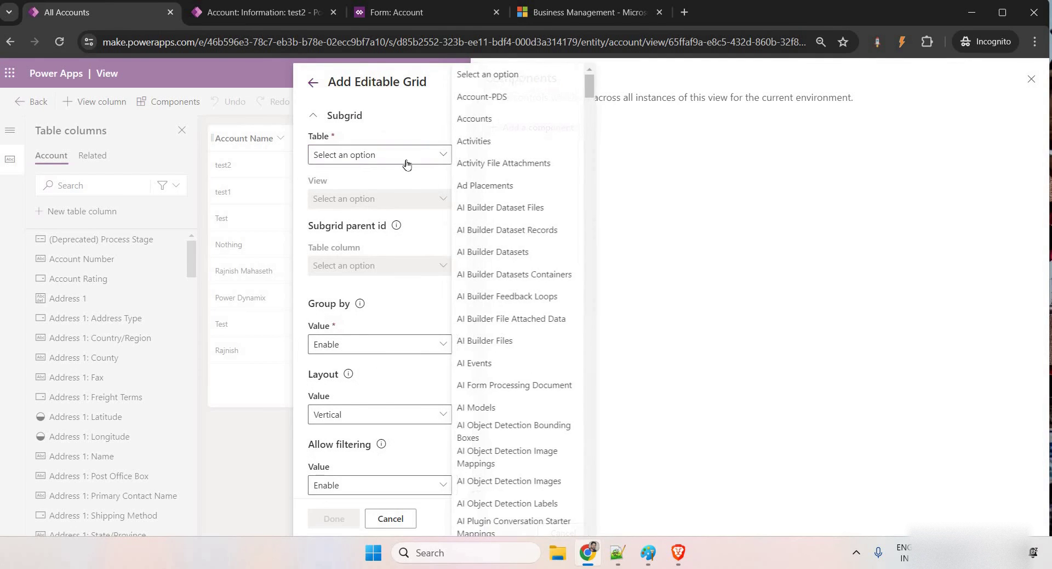
click(486, 120)
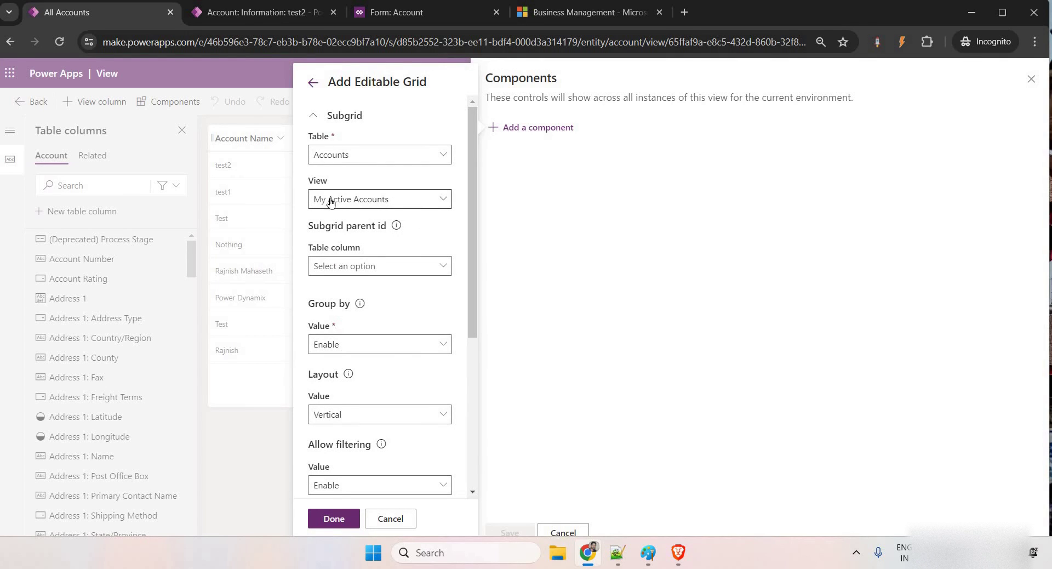
scroll(412, 367, down, 5)
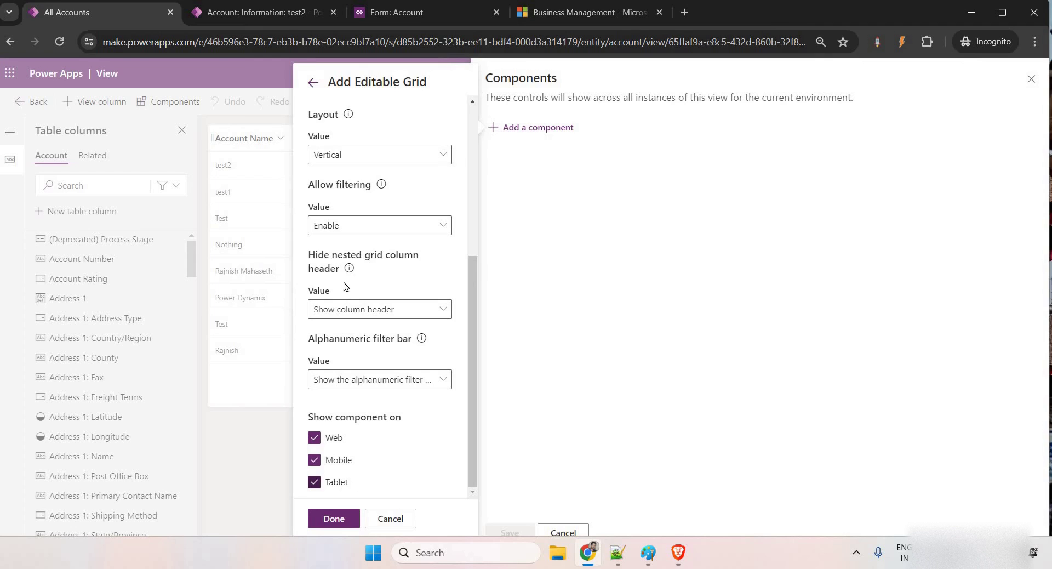
click(335, 520)
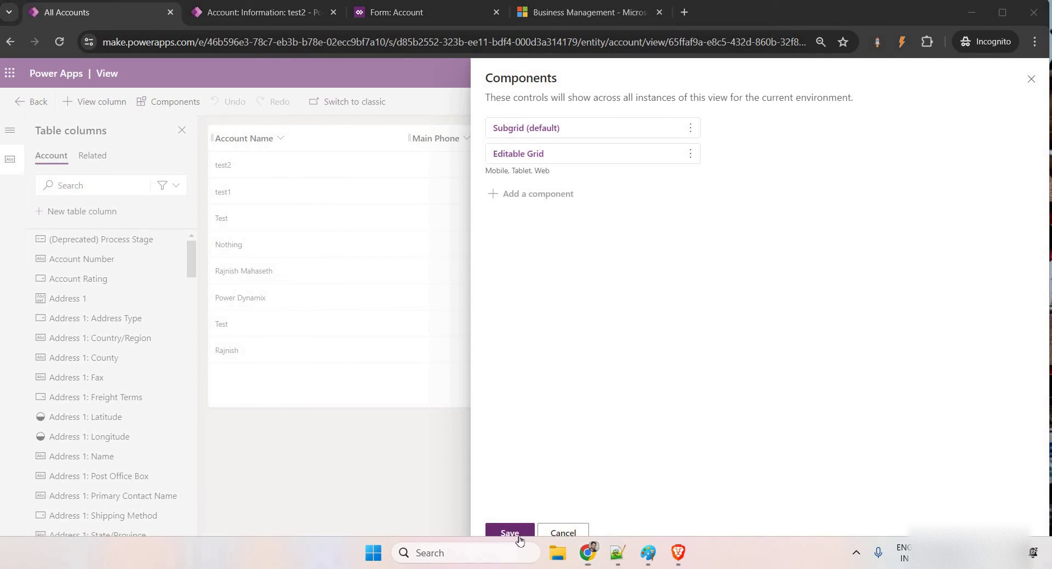
- Save and publish the All Accounts view, then dismiss Entity info and open the app's Accounts list
click(510, 532)
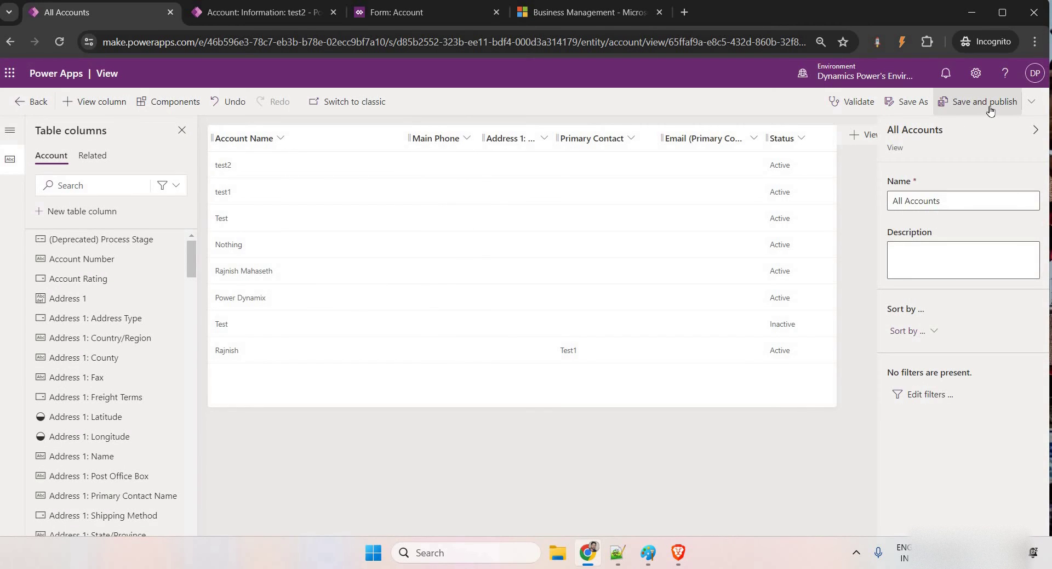
click(990, 110)
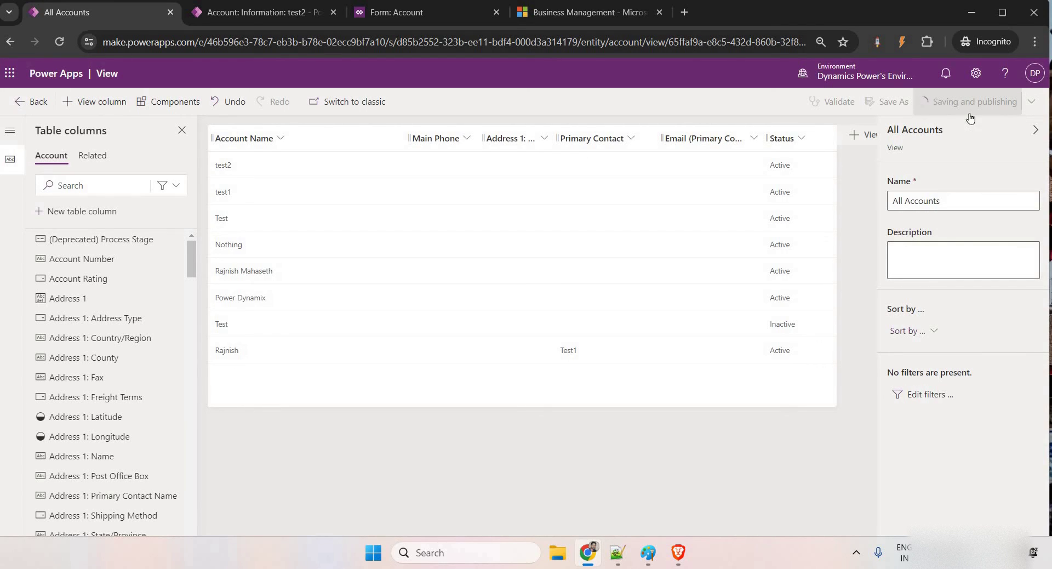
click(307, 12)
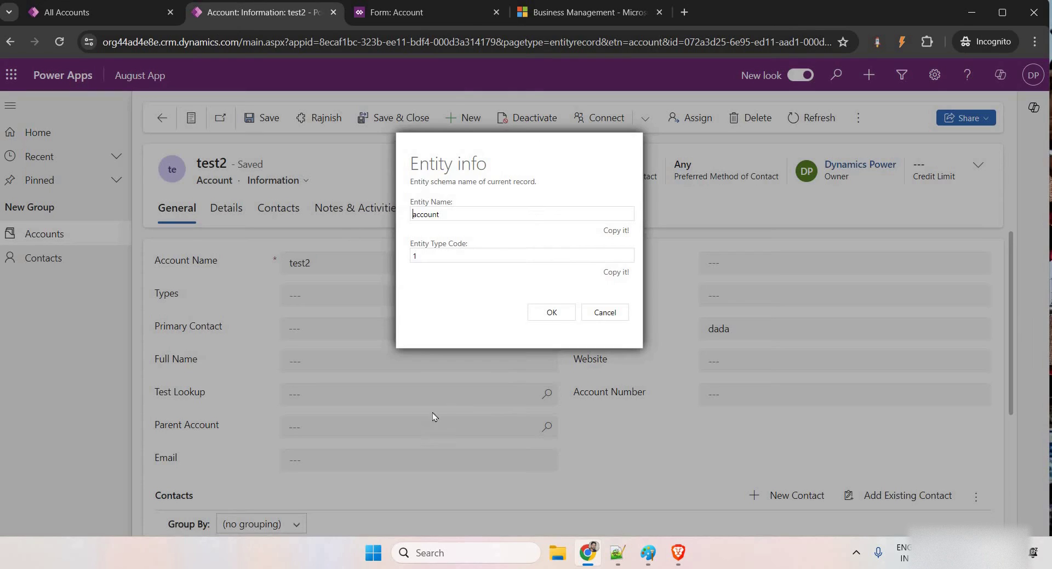
click(617, 319)
click(44, 241)
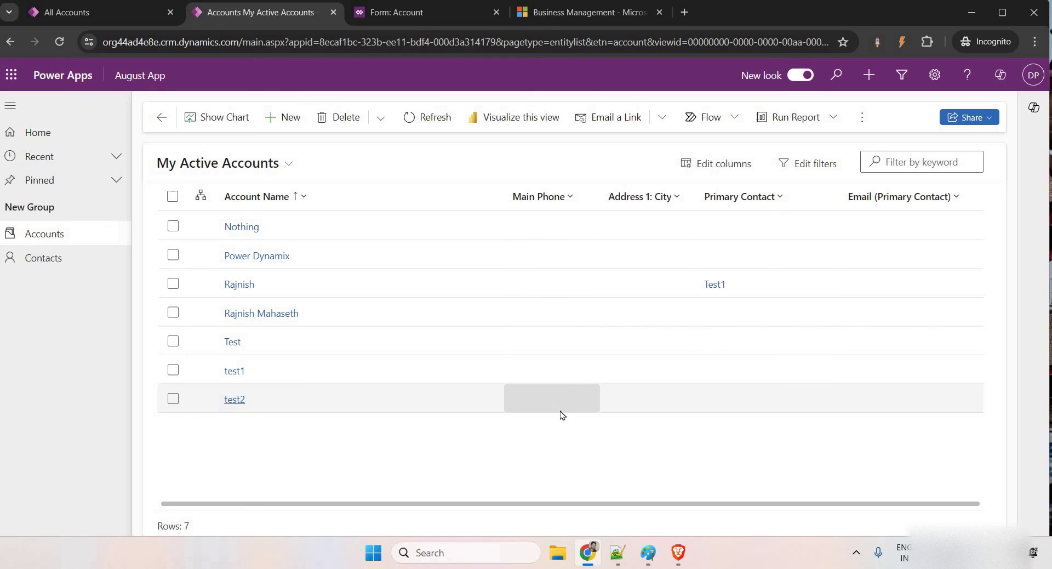
- Reload the app and test inline editing of the Nothing account's Main Phone and Primary Contact
key(F5)
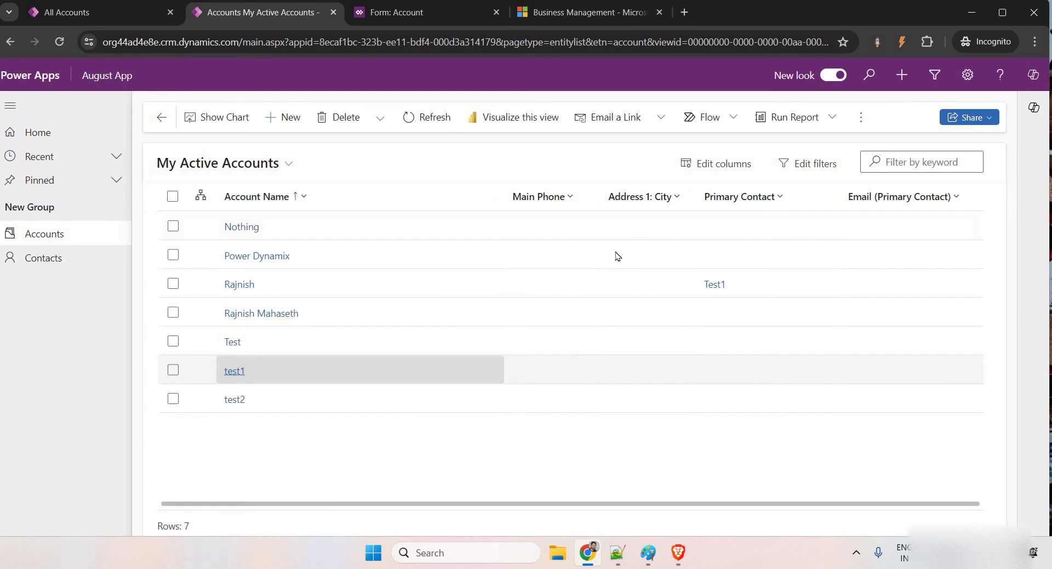
click(630, 226)
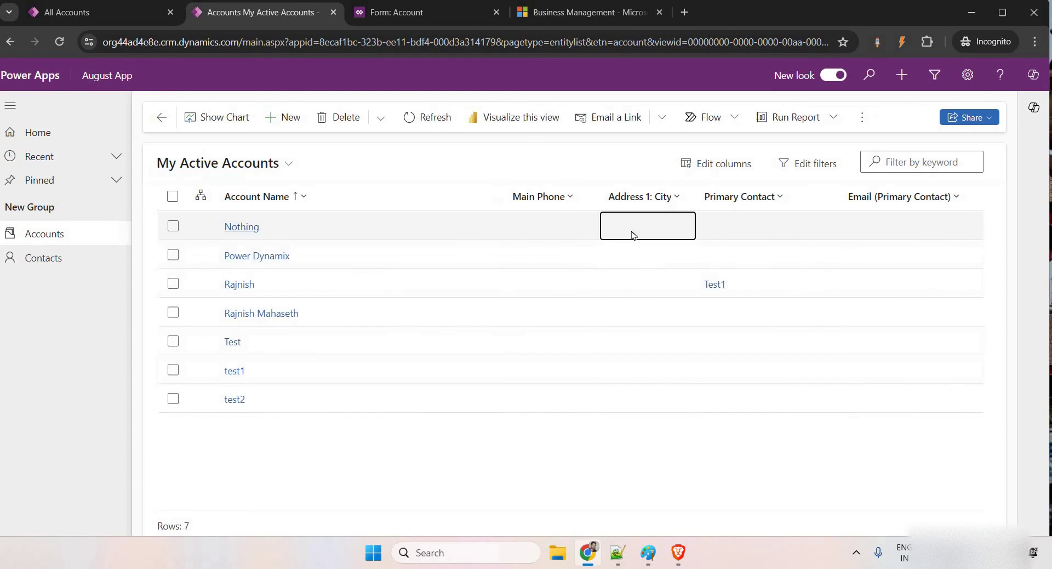
click(524, 235)
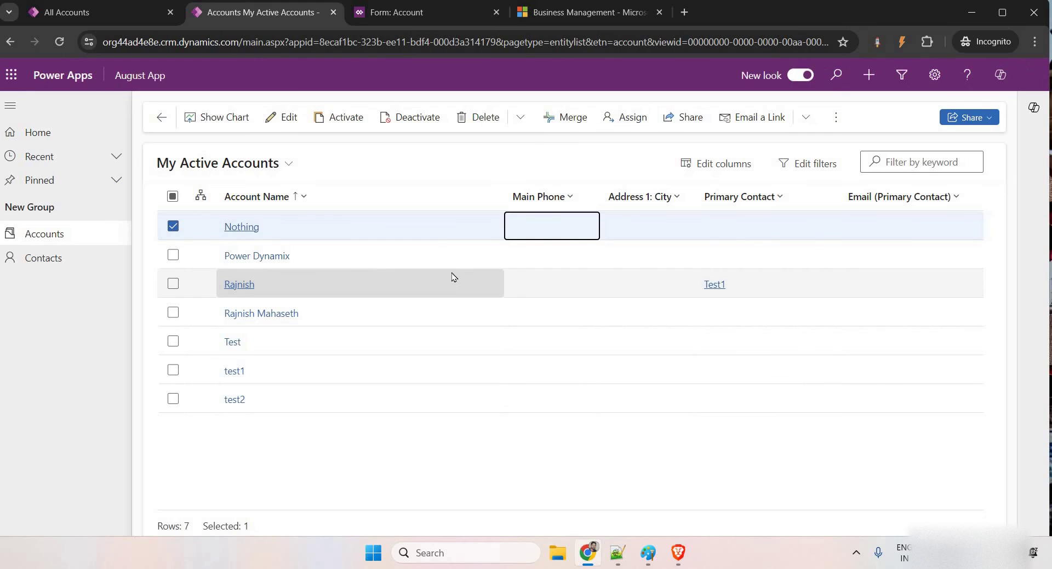
key(F5)
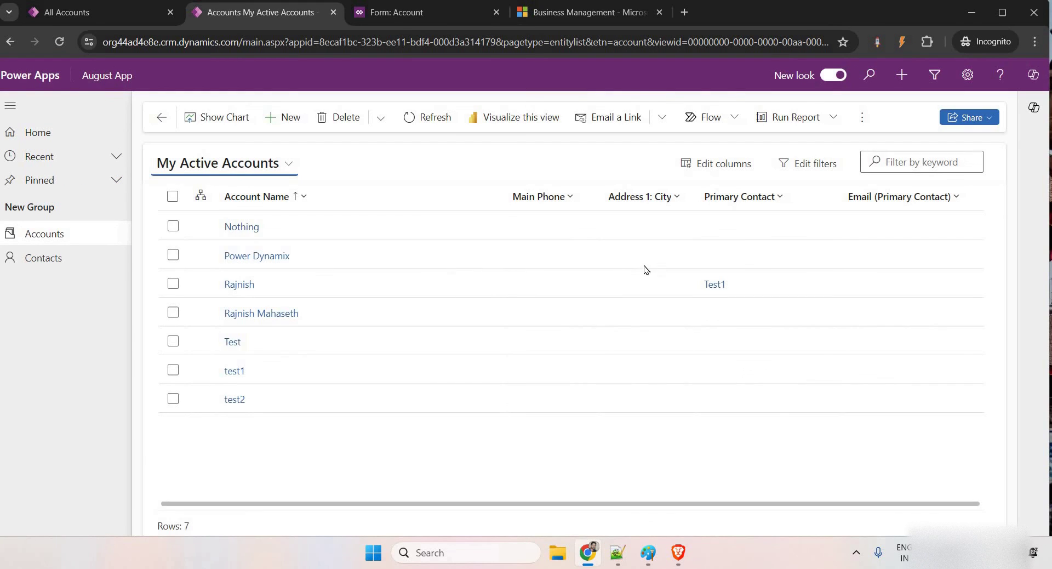
click(726, 230)
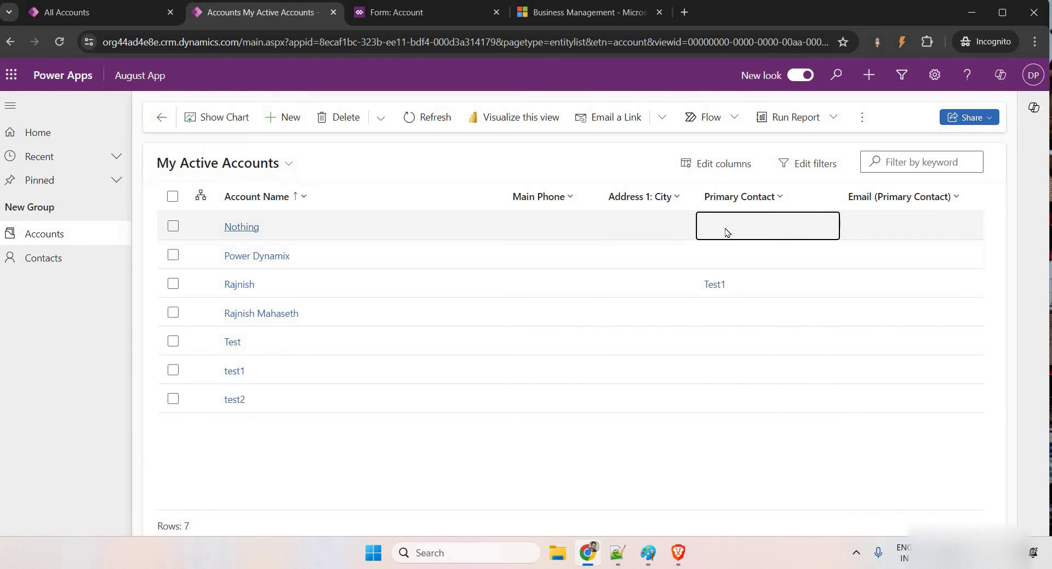
click(515, 236)
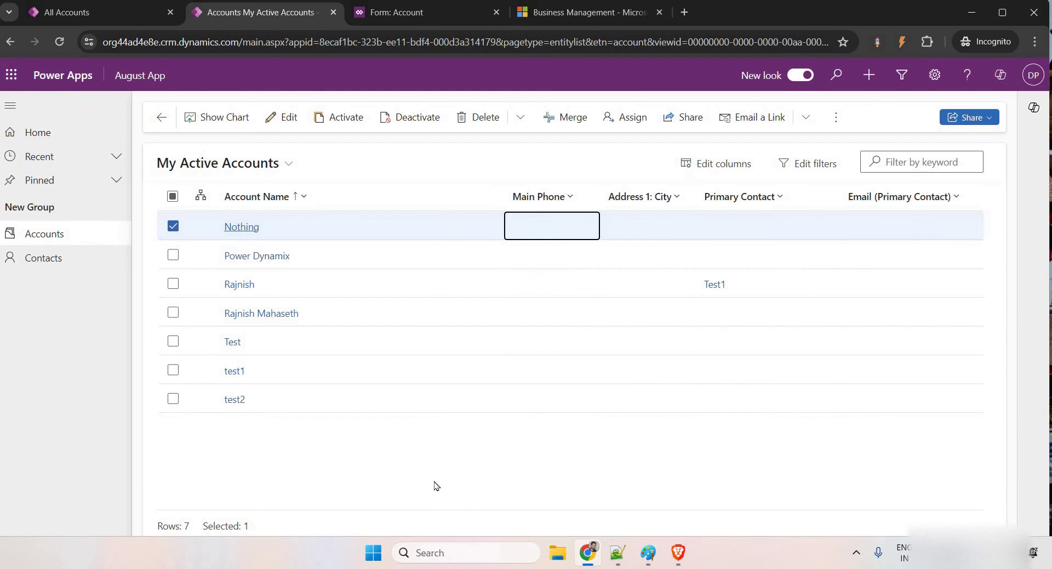
click(679, 555)
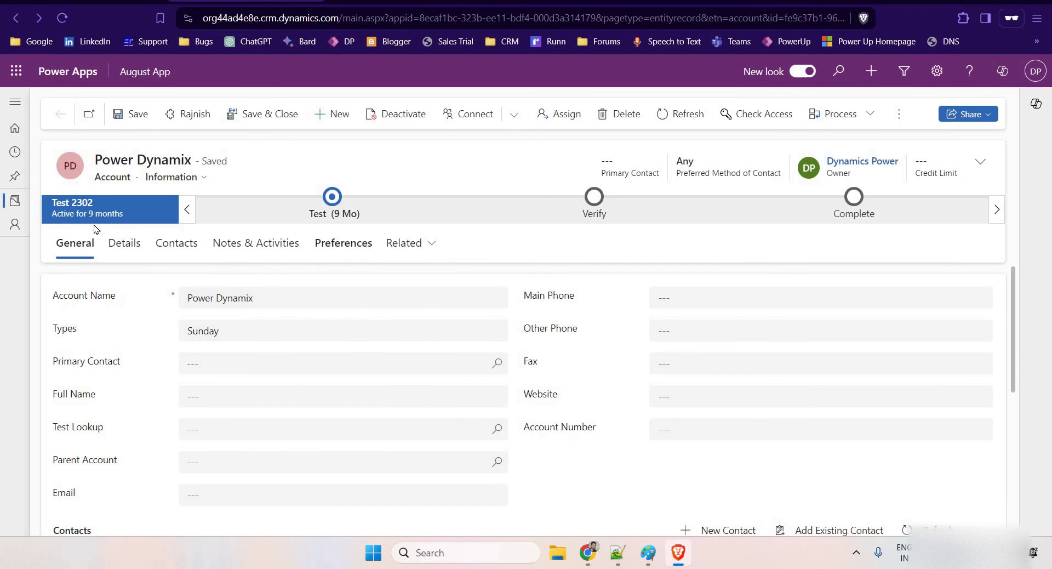
click(11, 203)
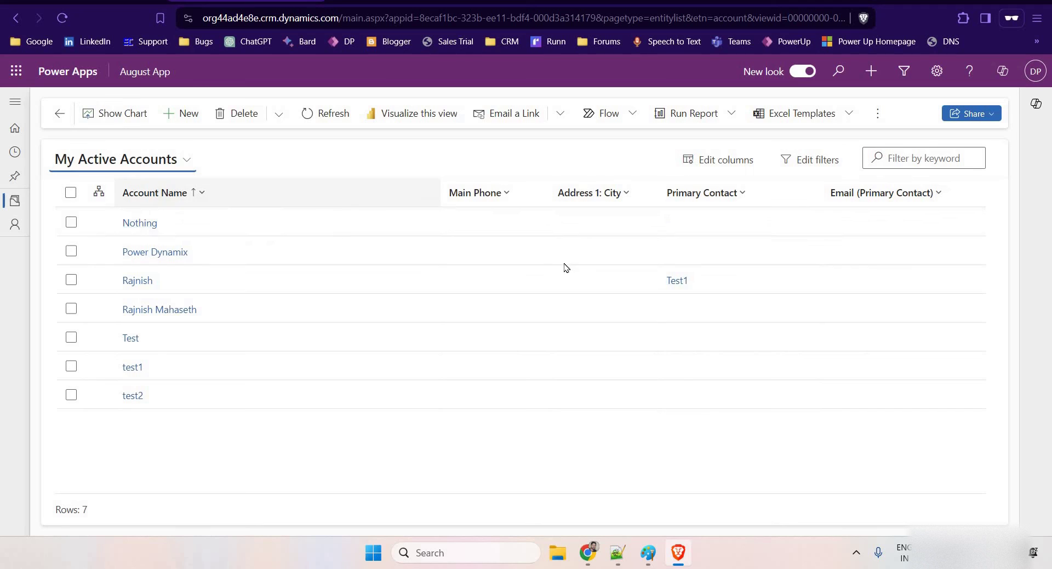
click(545, 233)
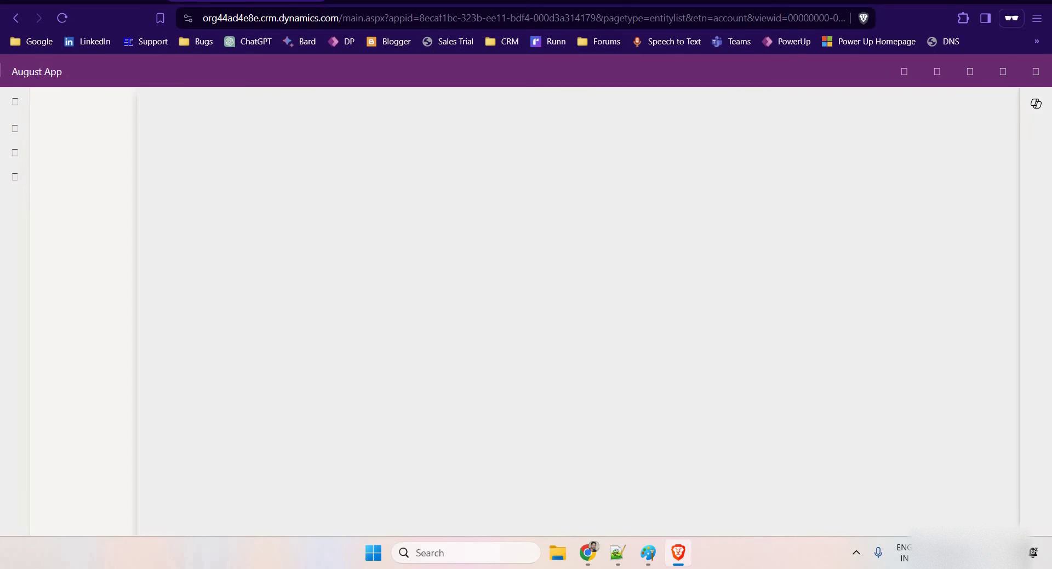
- Resize the browser window and switch the accounts list to the All Accounts view
double_click(616, 4)
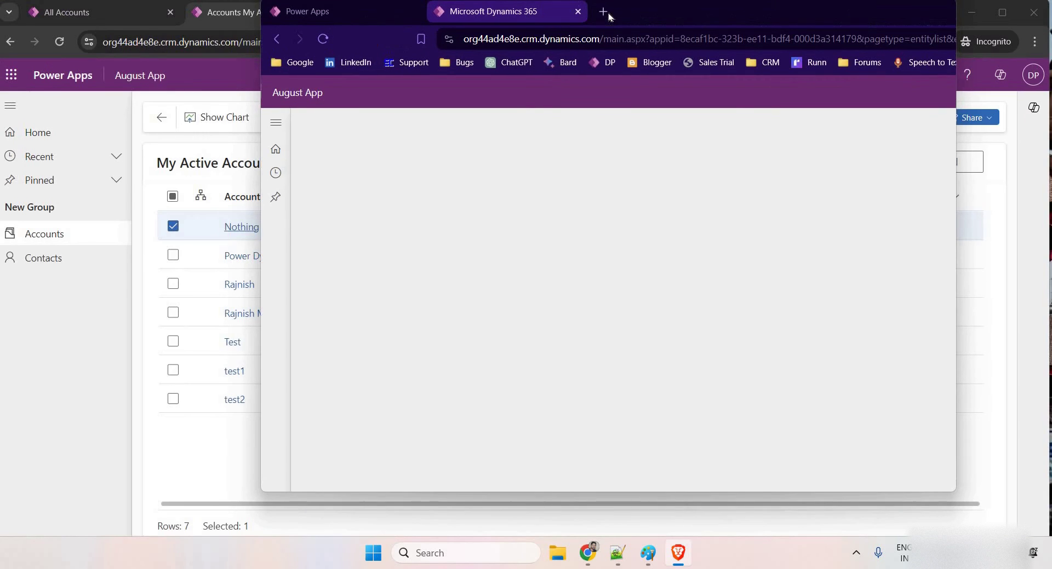
drag(608, 16, 491, 35)
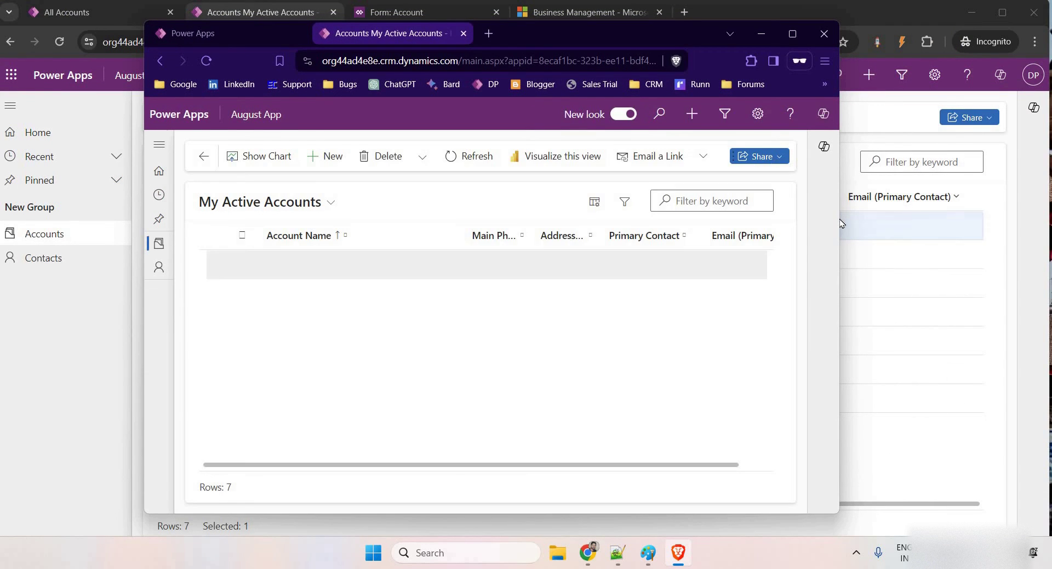
drag(840, 219, 971, 222)
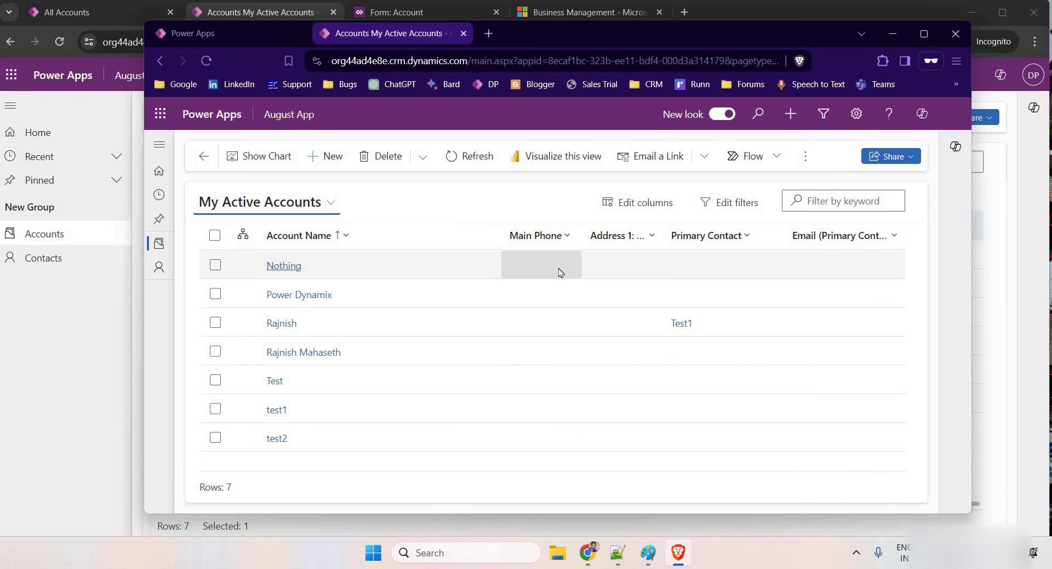
click(560, 273)
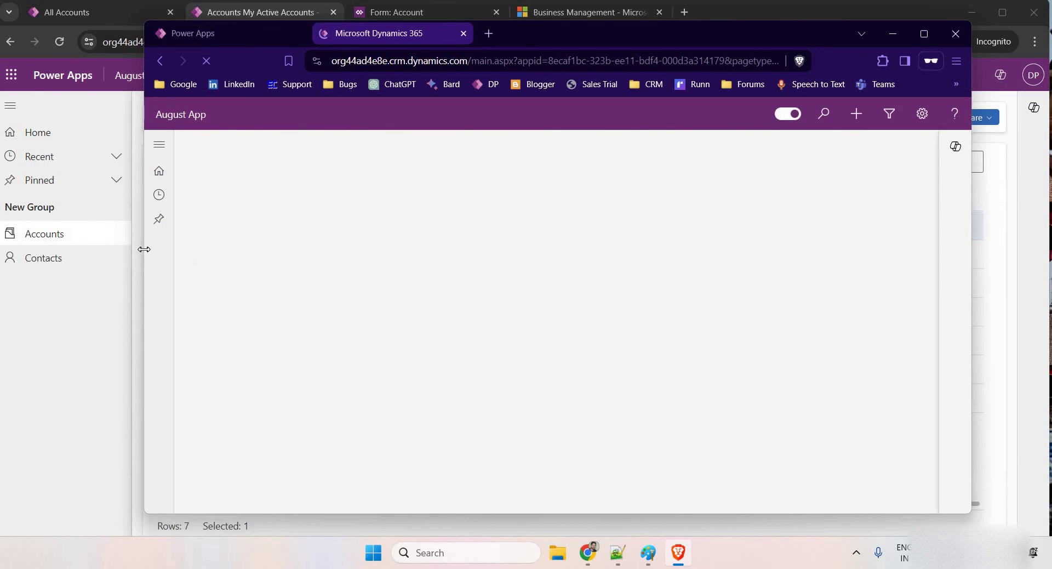
drag(5, 236, 11, 241)
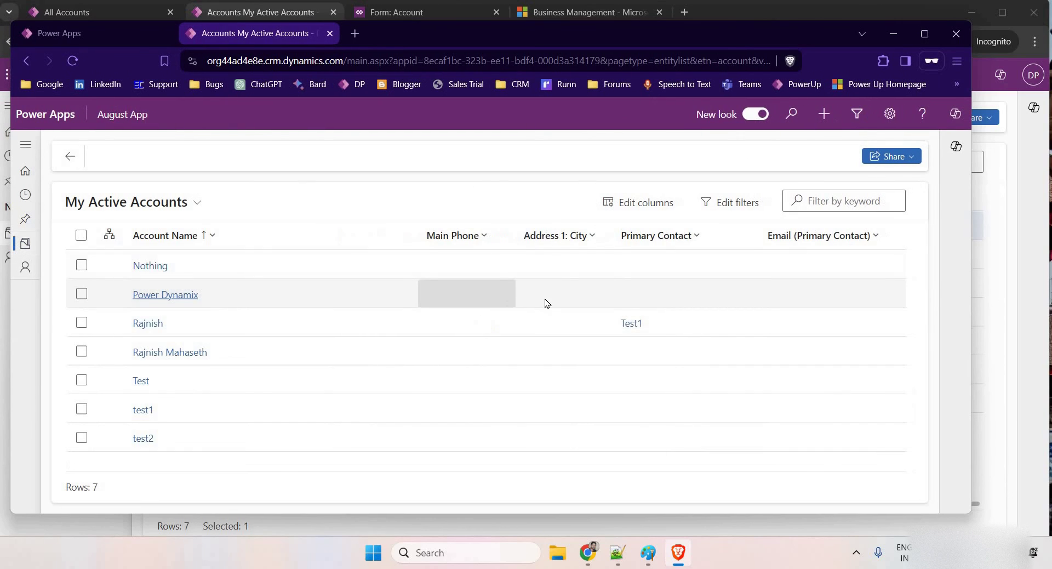
click(556, 270)
click(192, 203)
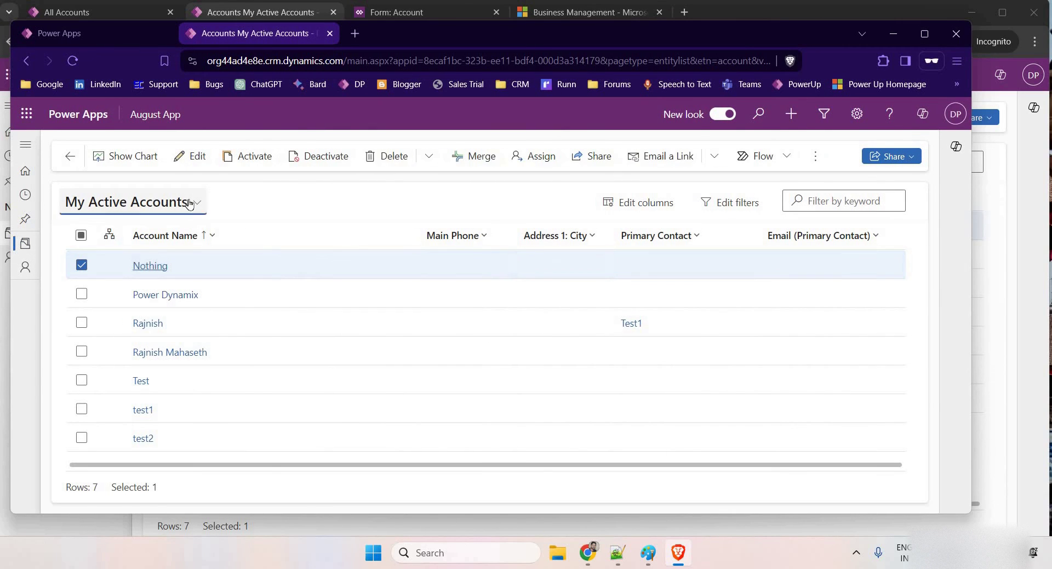
click(262, 332)
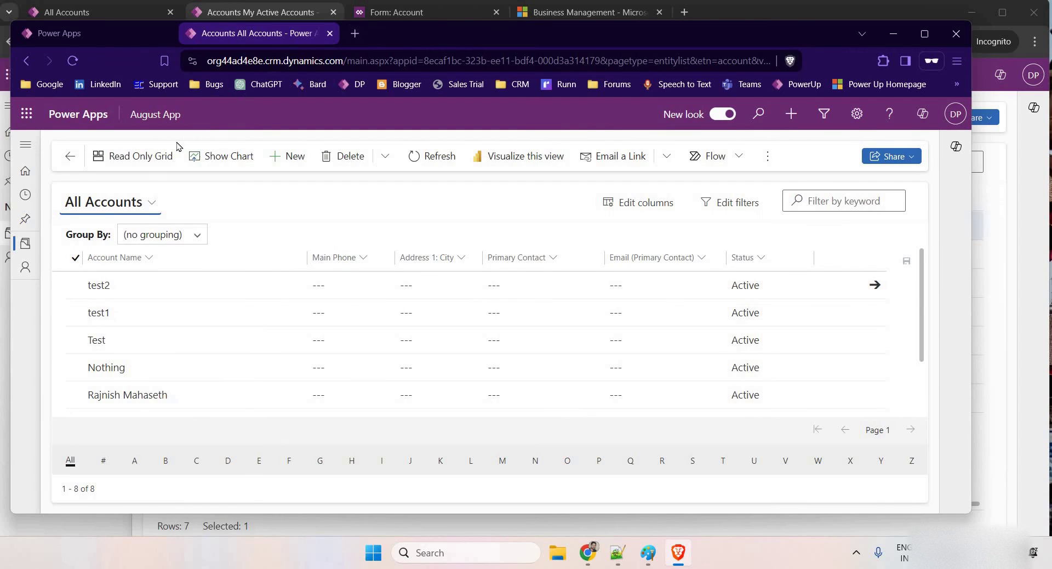
- Edit test2's Main Phone, City and Primary Contact inline, confirming Email stays locked for test2 and test1
click(327, 291)
click(409, 286)
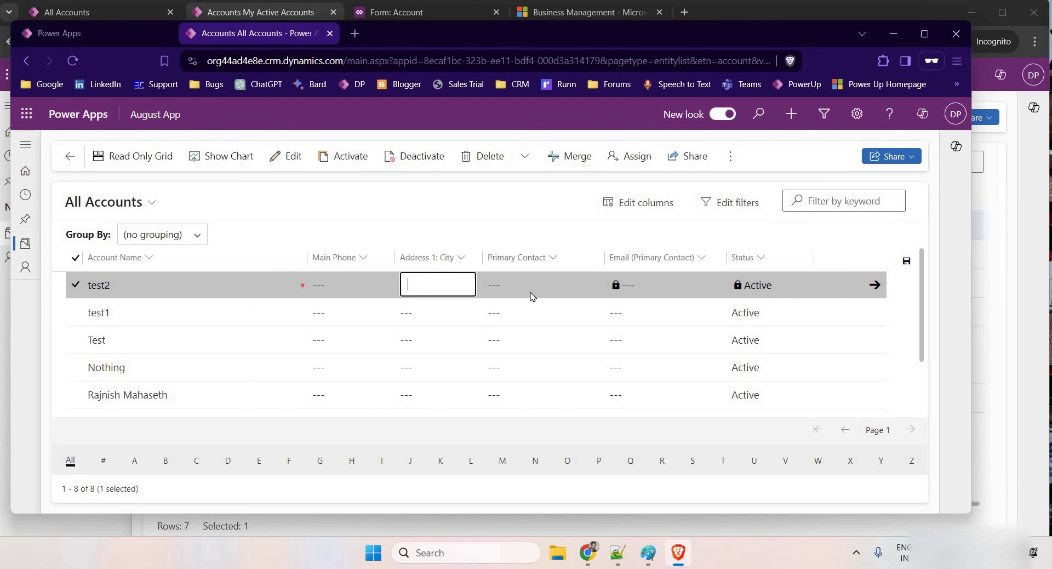
click(531, 290)
click(645, 292)
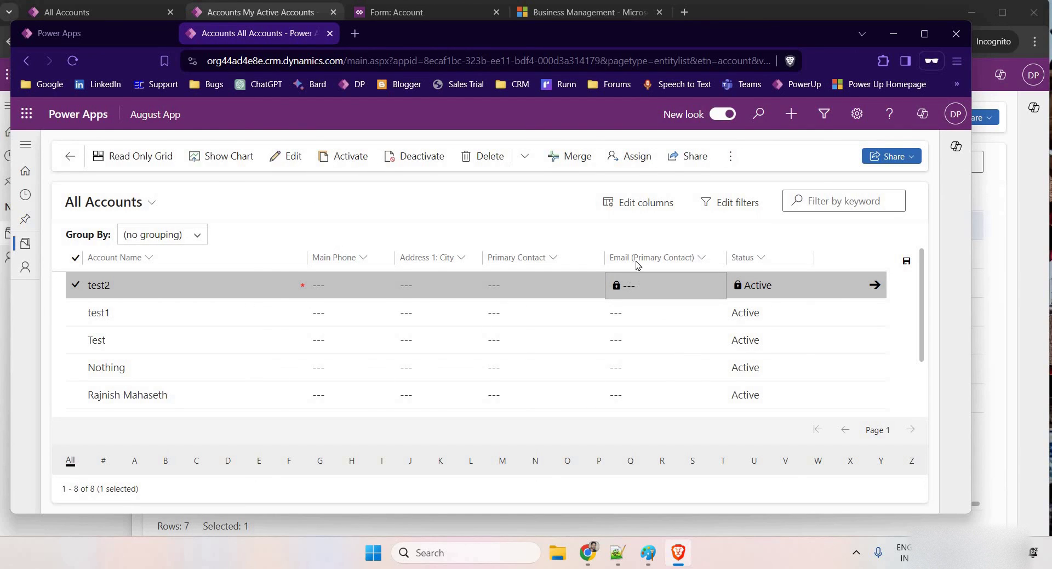
click(636, 310)
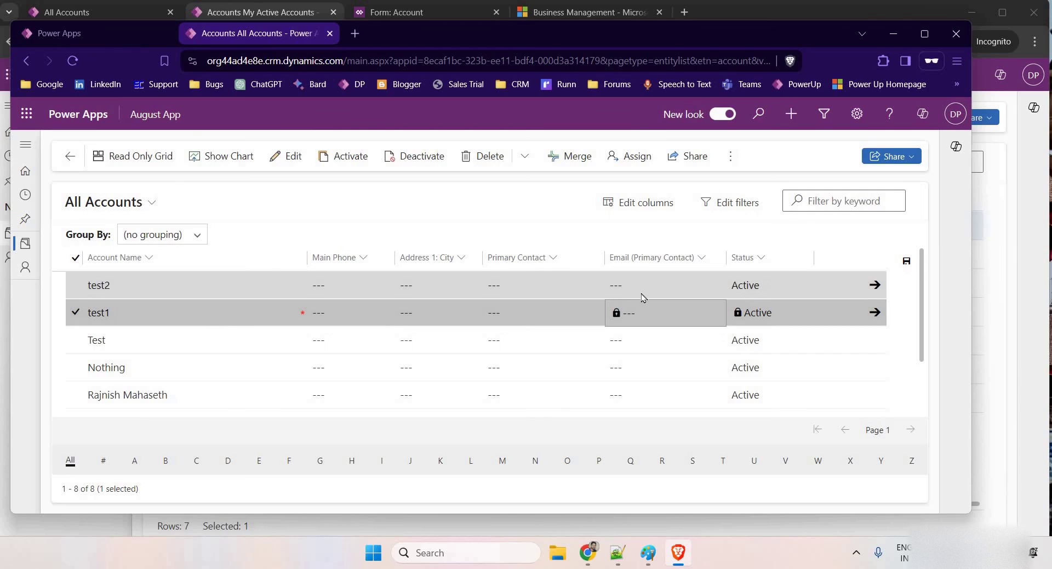
click(633, 292)
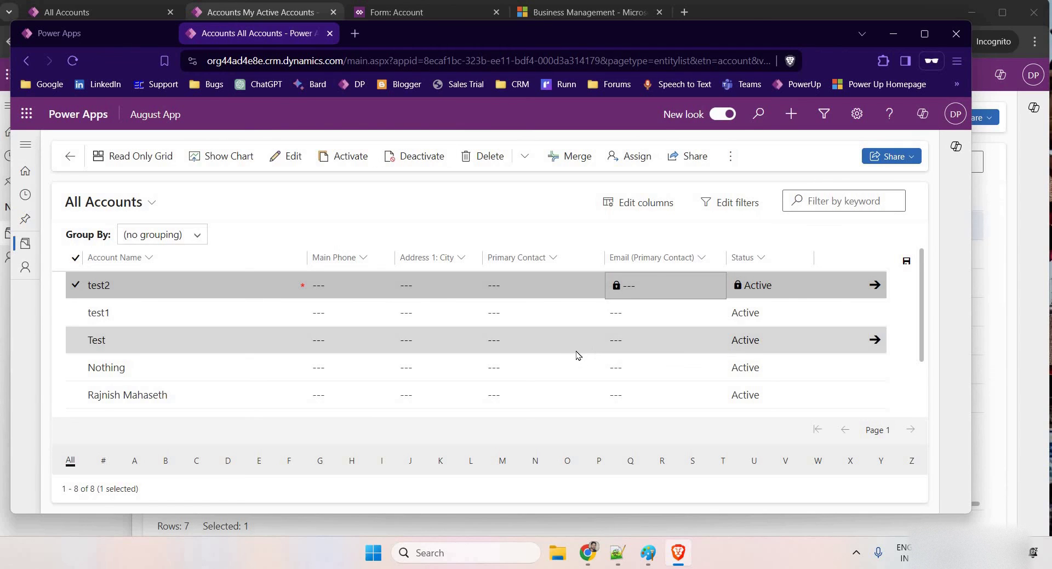
- Edit City, Primary Contact and Main Phone cells on test2, test1, Test and Nothing, then minimize the window
click(417, 287)
click(420, 321)
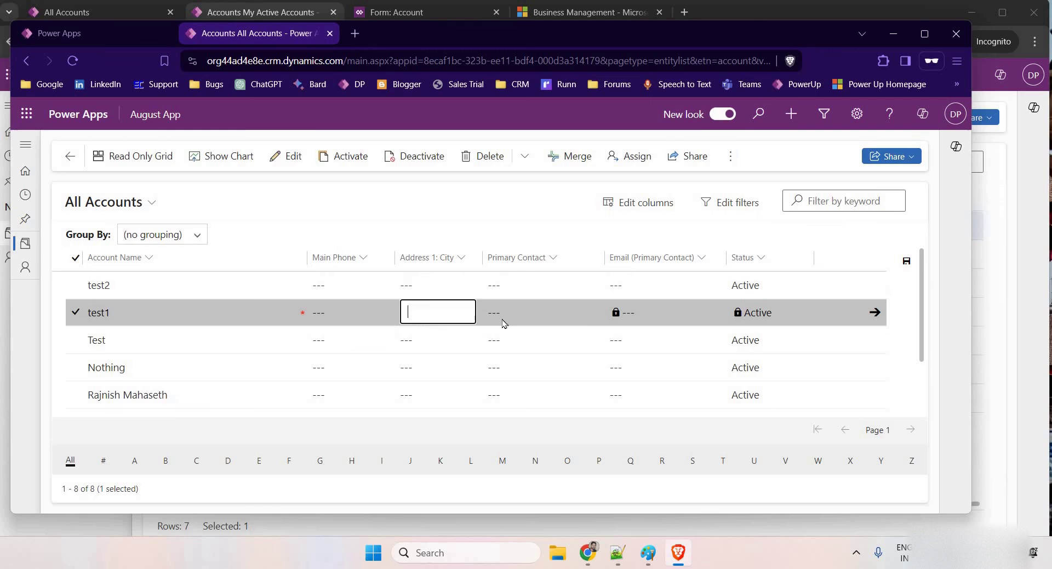
click(501, 321)
click(512, 342)
click(446, 347)
click(351, 339)
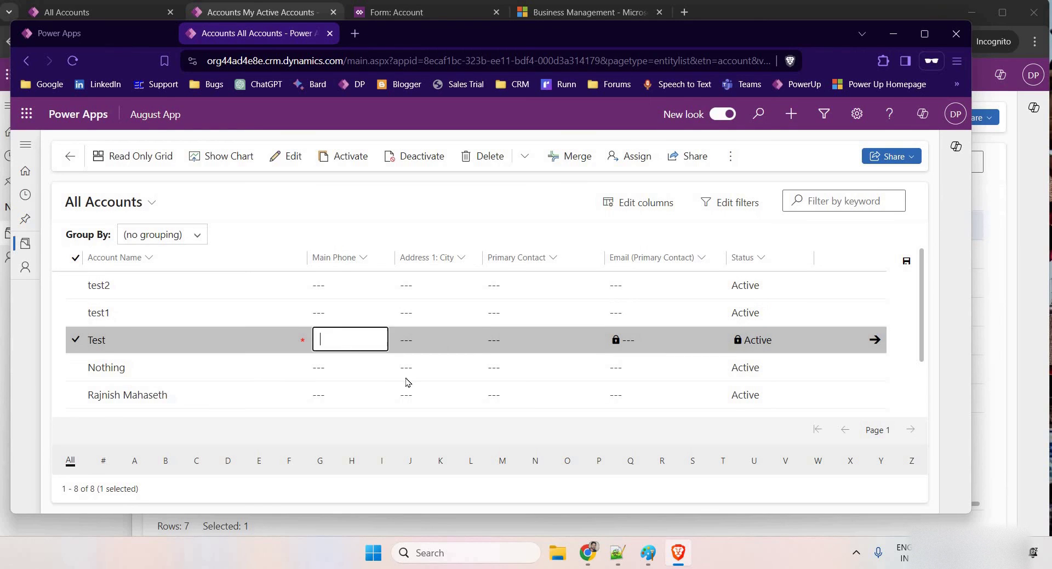
click(427, 367)
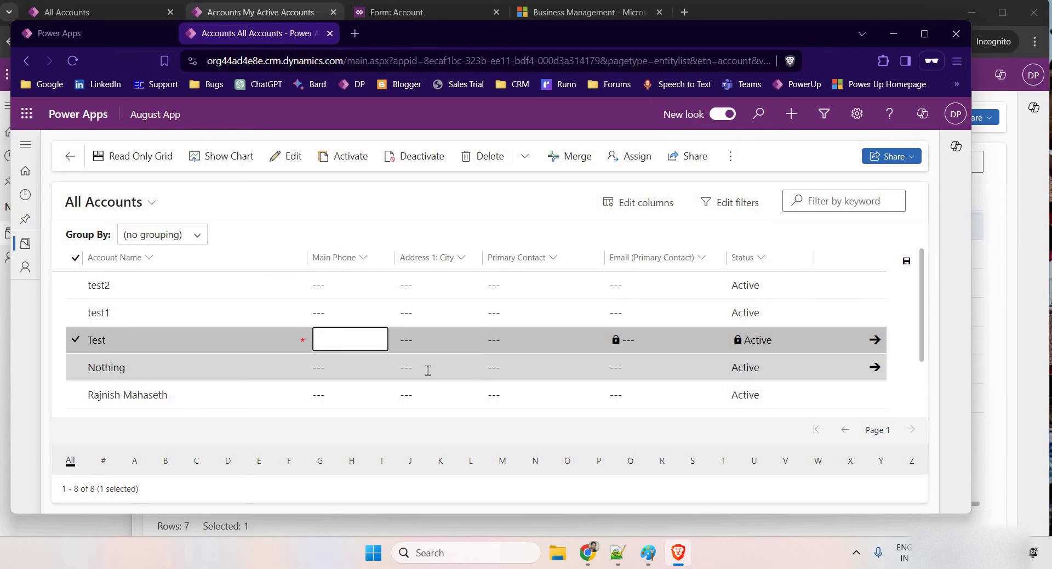
click(893, 33)
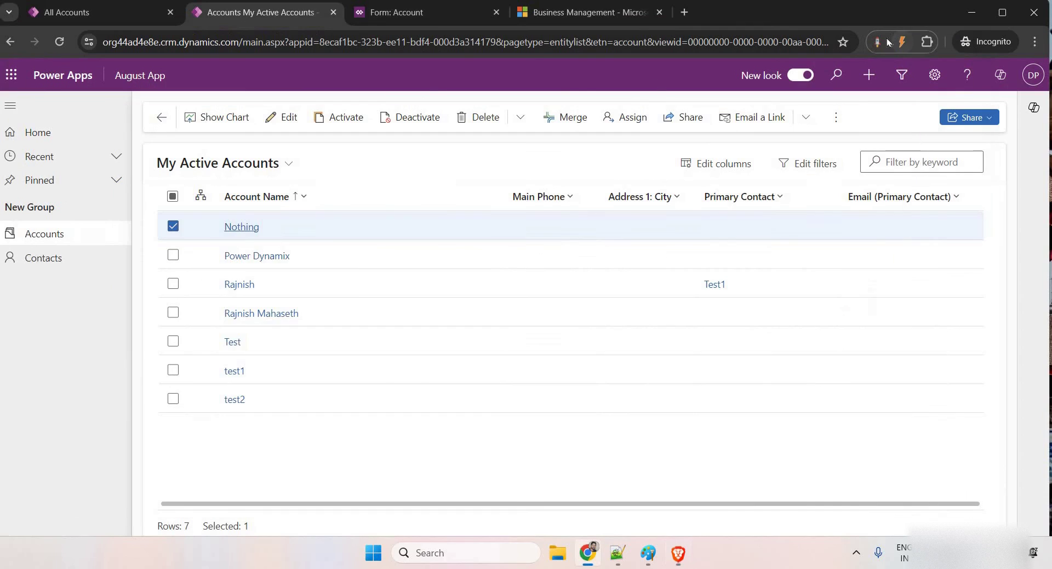
- Review the onGridRowSelected script disabling emailaddress1 in Notepad++, then bring up the currency-to-words blog post
click(618, 552)
click(257, 207)
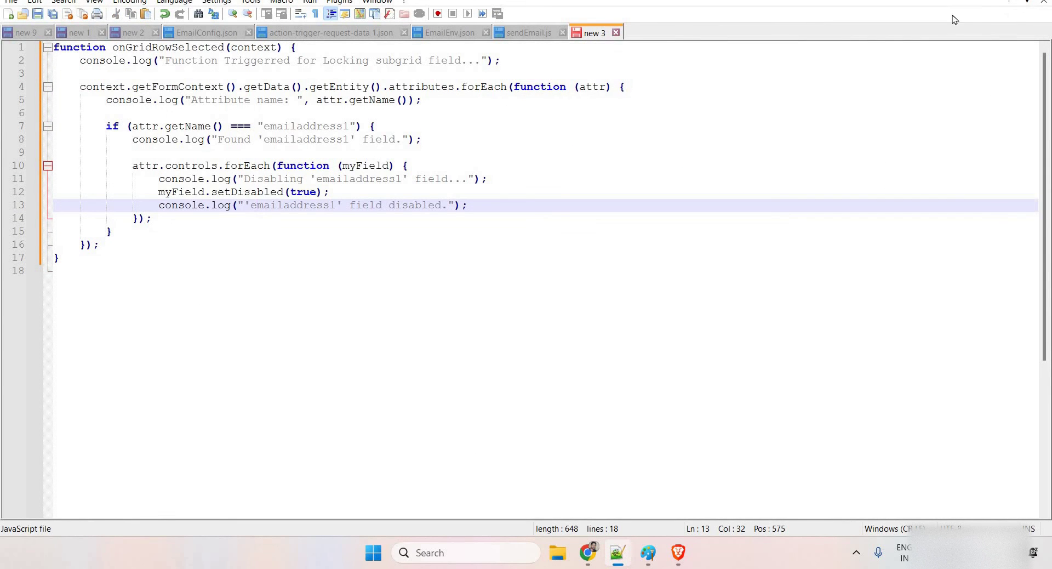
key(alt+Tab)
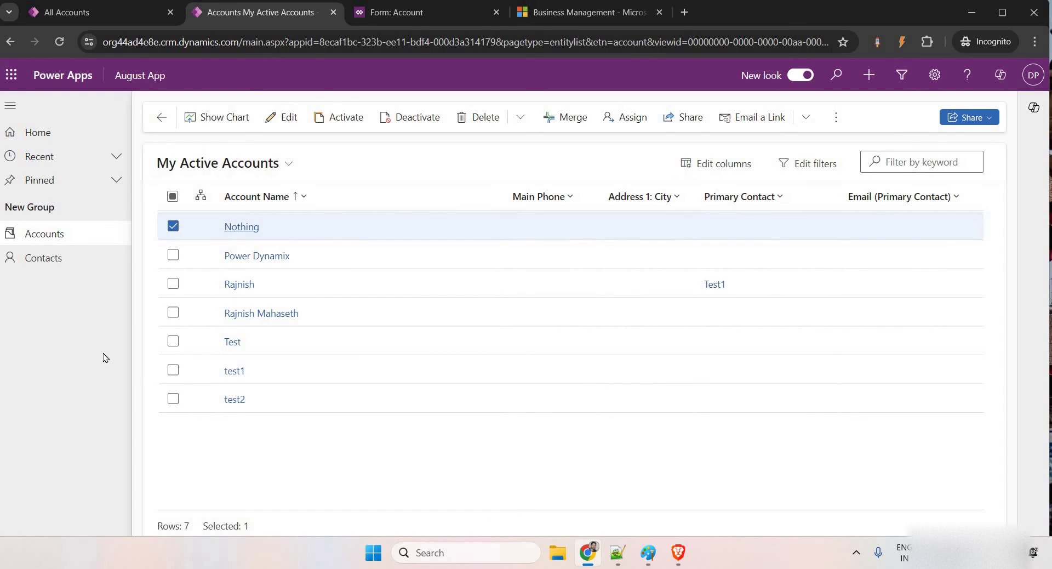
click(618, 553)
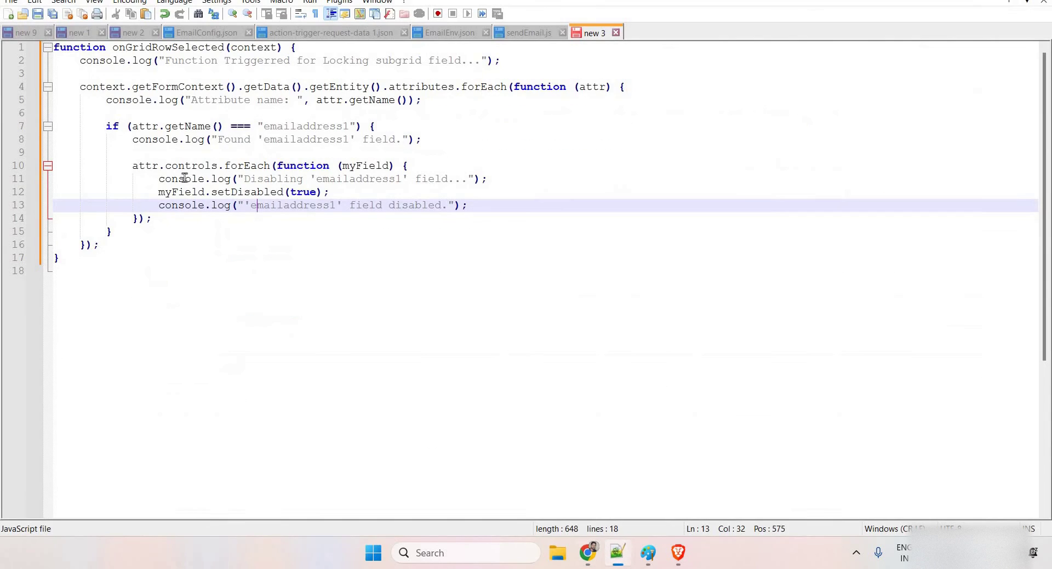
drag(78, 265, 703, 11)
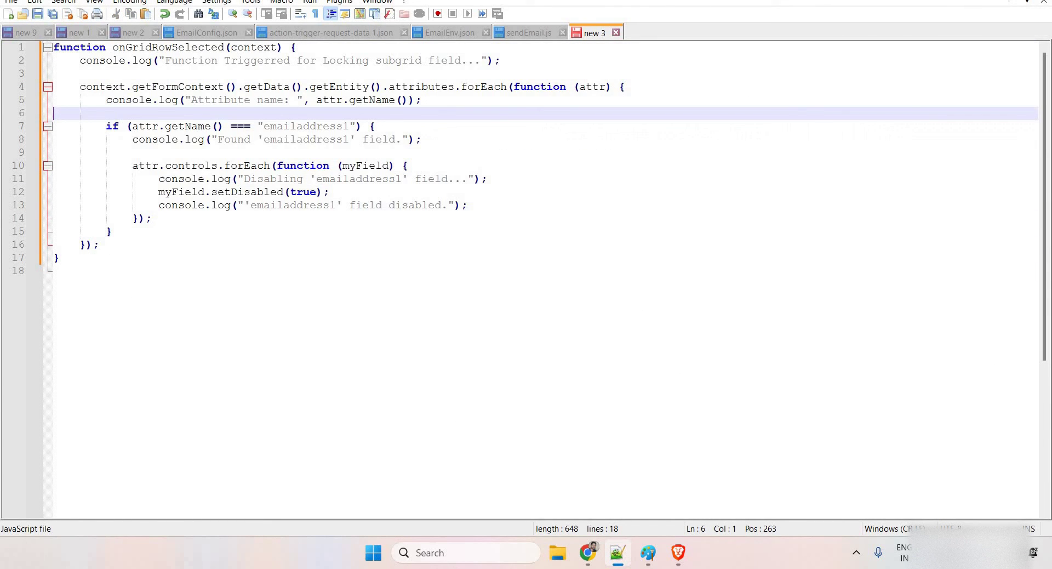
key(alt+Tab)
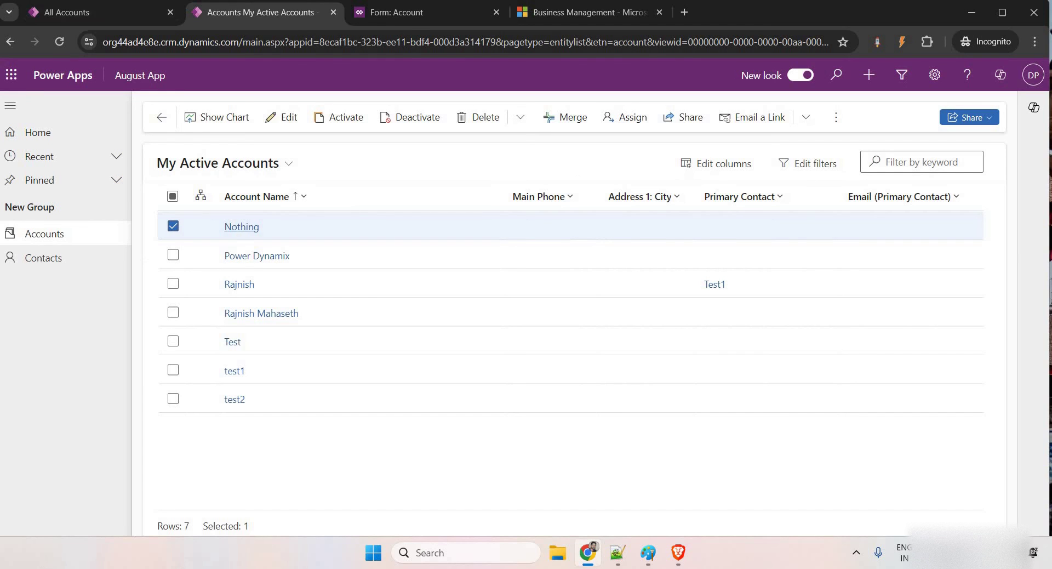
key(alt+Tab)
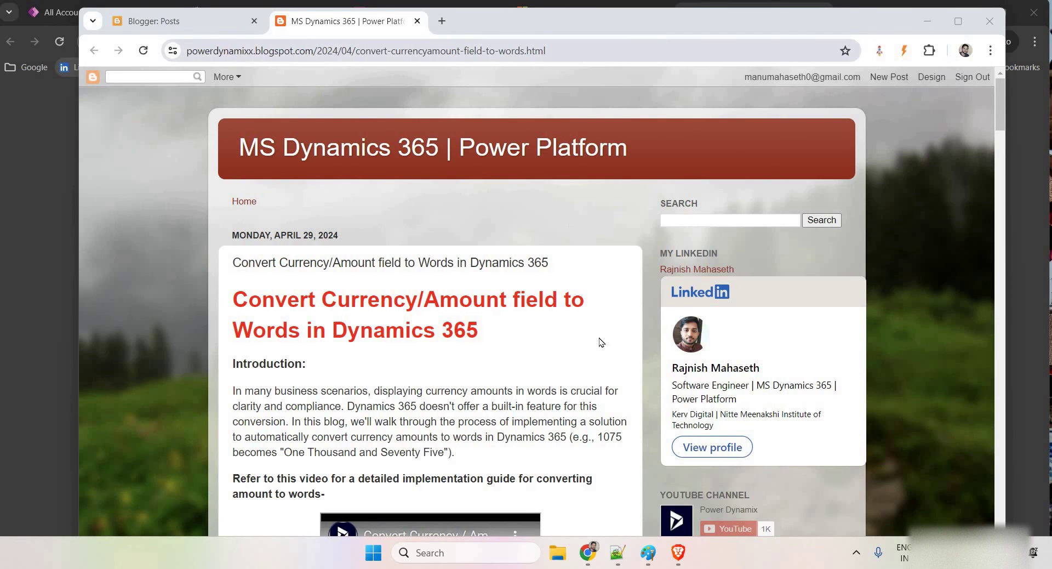
- Scroll the Convert Currency/Amount field to Words post to its YouTube embed and play the video
scroll(243, 237, down, 1)
drag(233, 231, 508, 272)
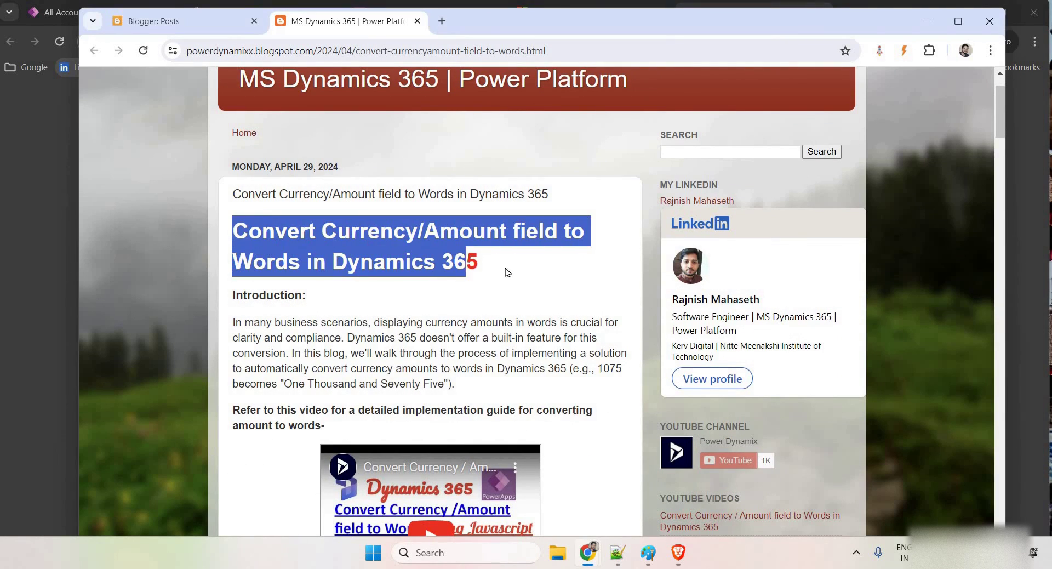
click(327, 300)
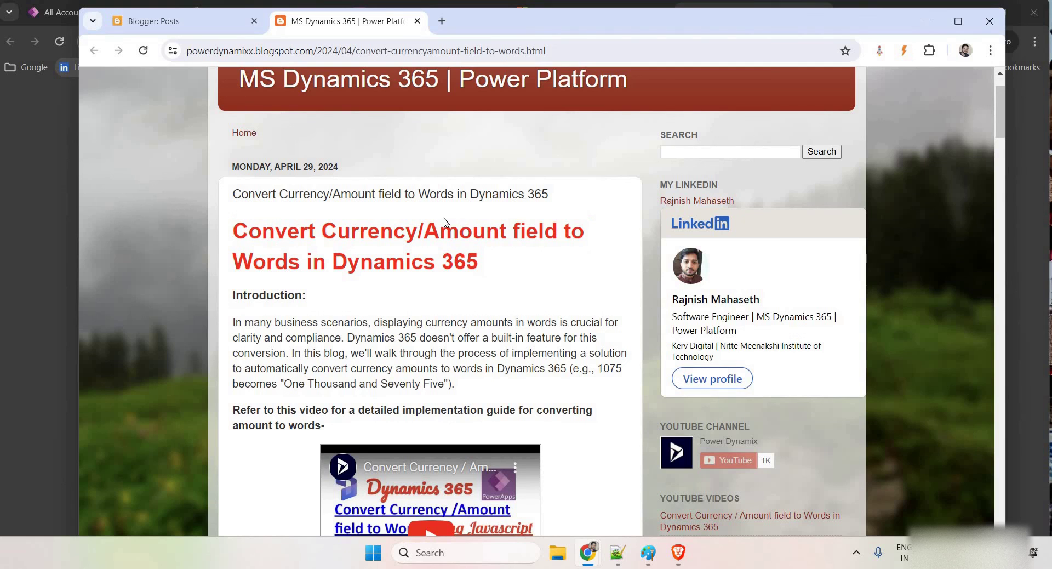
scroll(524, 263, down, 5)
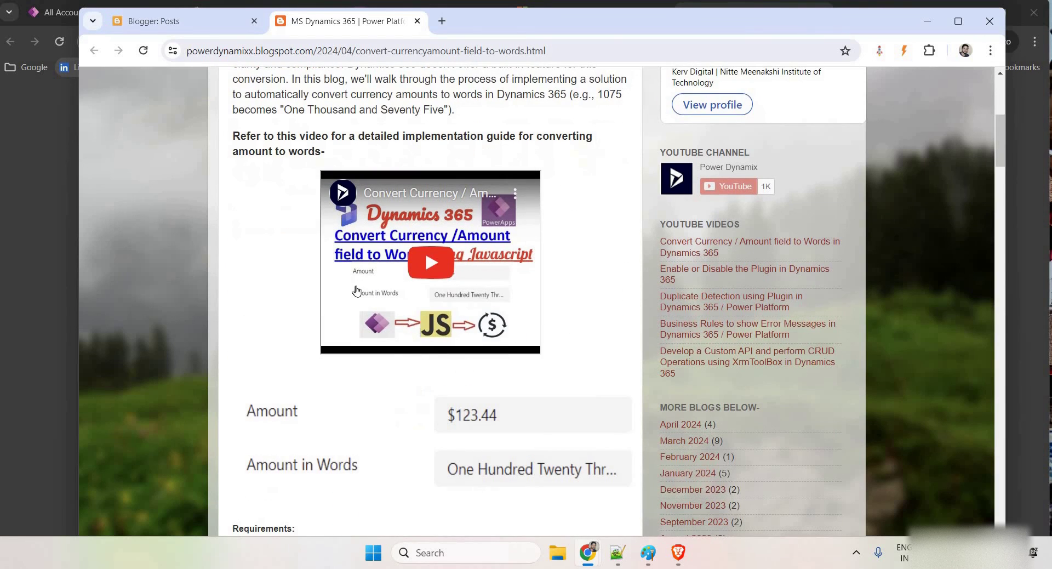
scroll(332, 111, up, 6)
scroll(387, 320, down, 9)
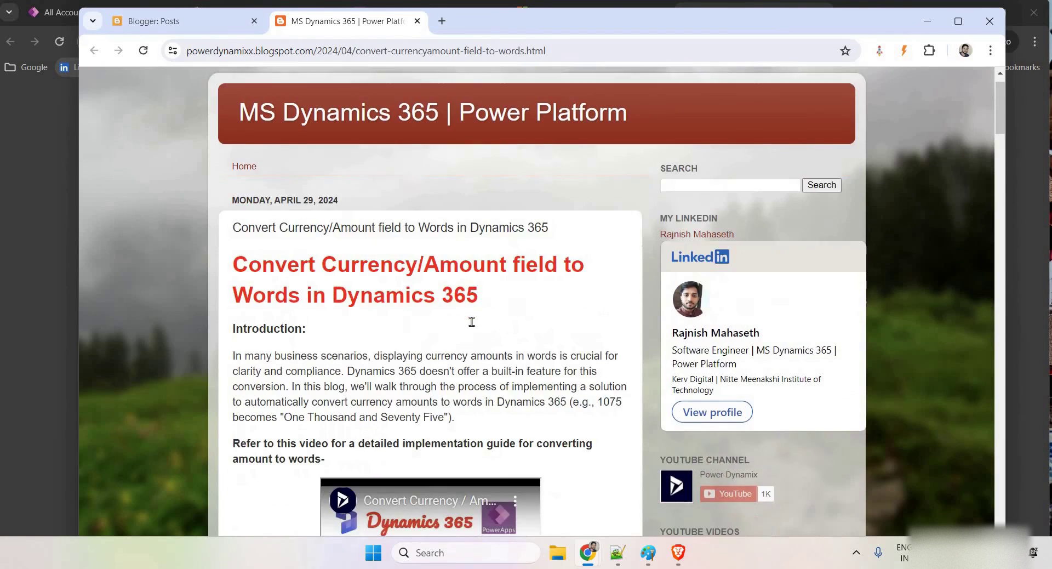
scroll(455, 273, up, 5)
click(430, 399)
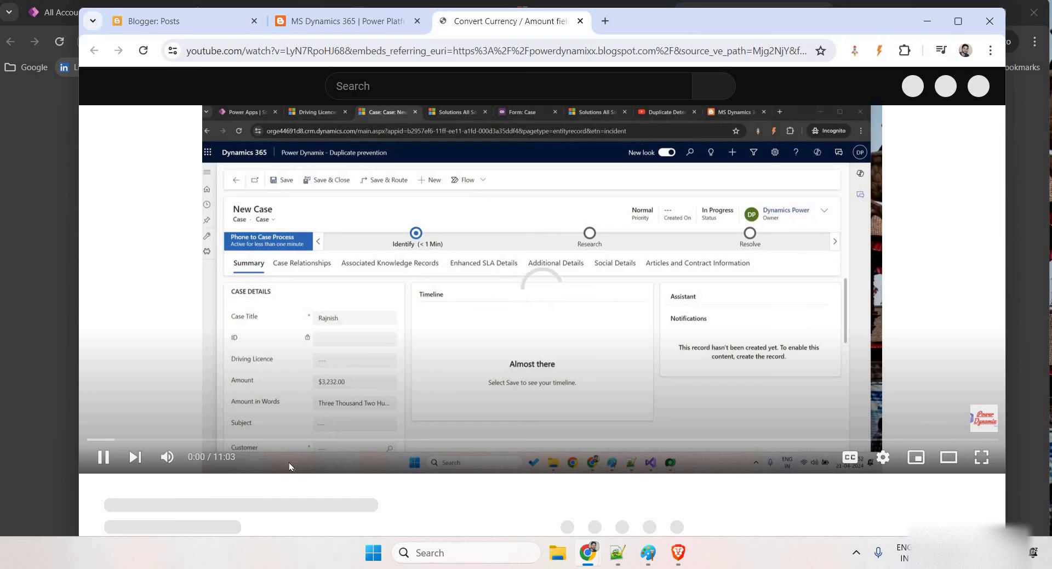
- Go to the Power Dynamix channel from the video and scroll to its Videos shelf
scroll(336, 412, down, 3)
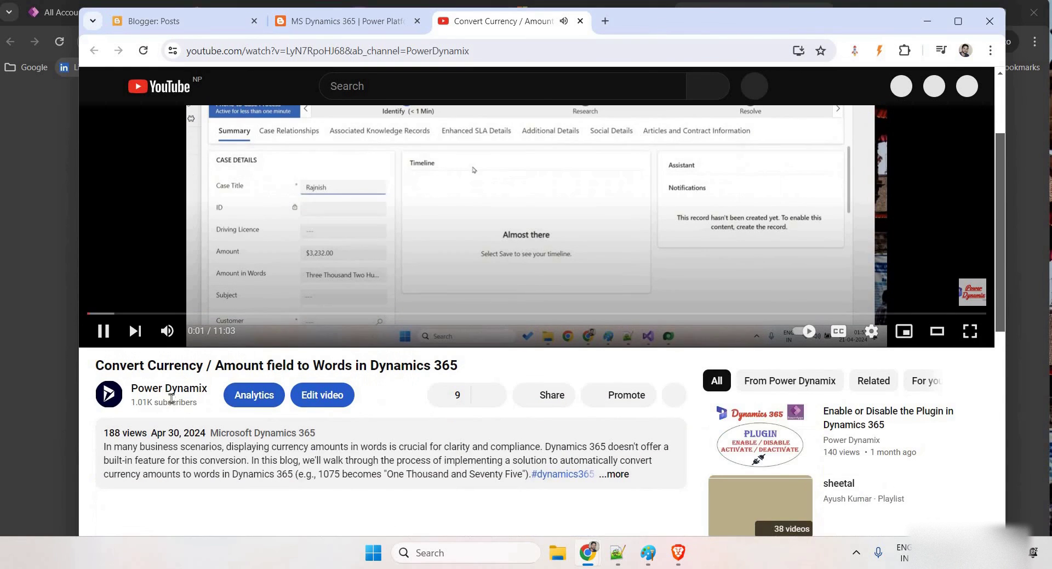
click(169, 395)
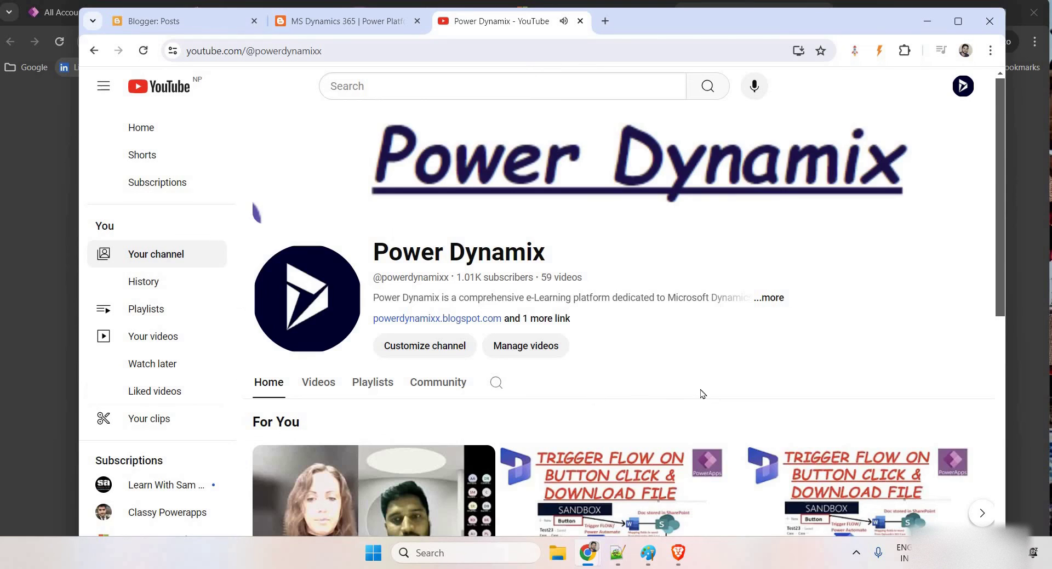
scroll(703, 393, down, 6)
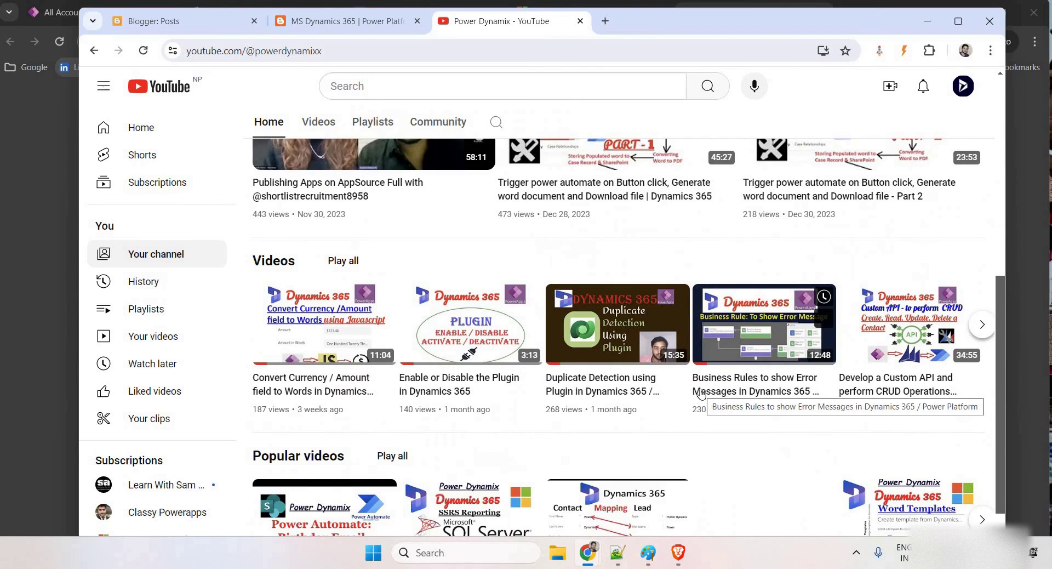
mouse_move(701, 394)
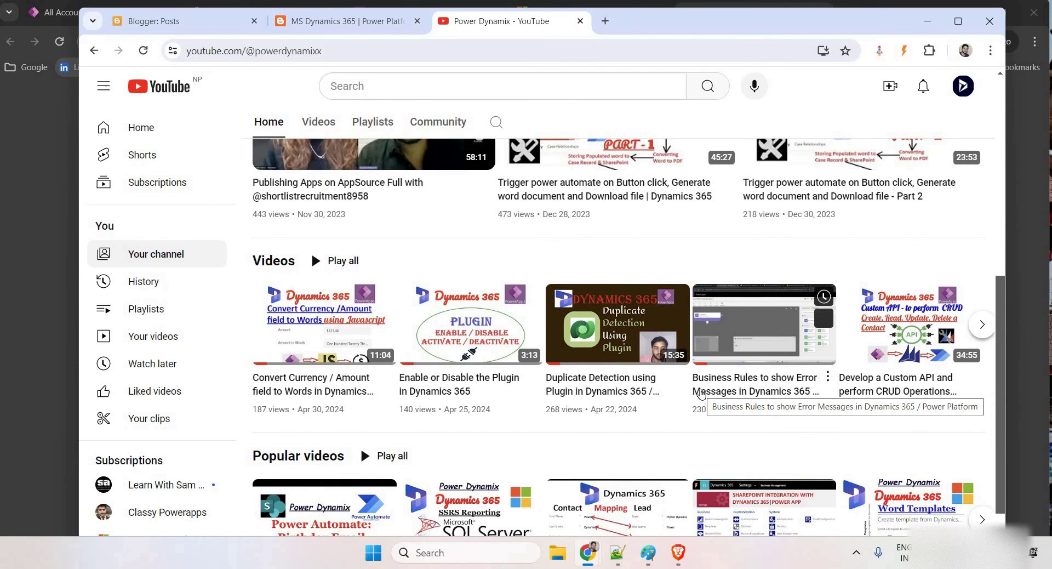